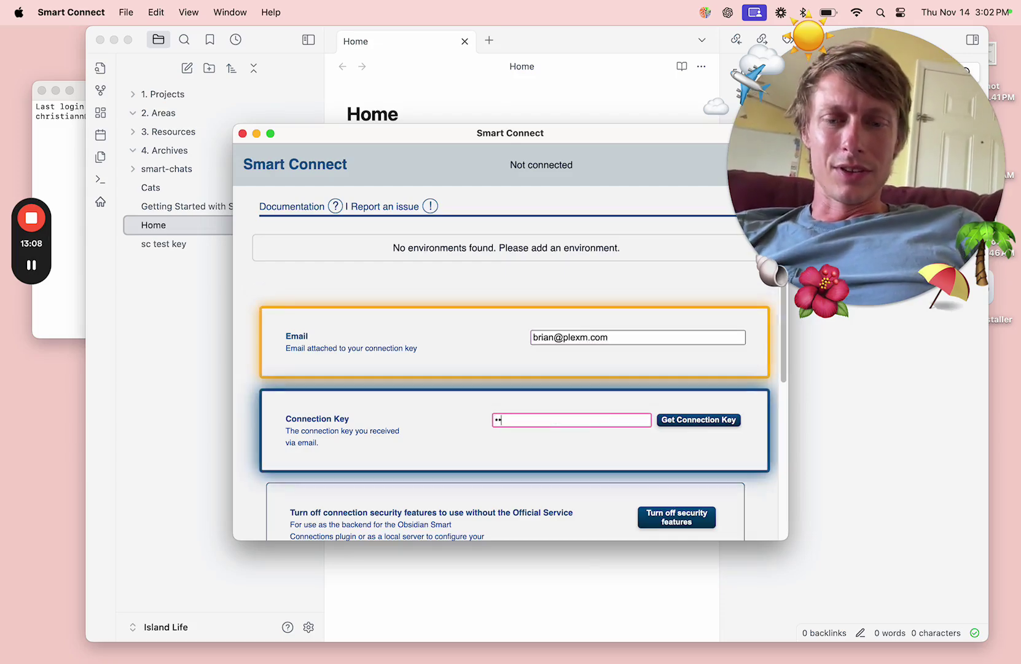
Enter the account credentials so Smart Connect connects to connect.smartconnections.app, then scroll to Logs
type("••••")
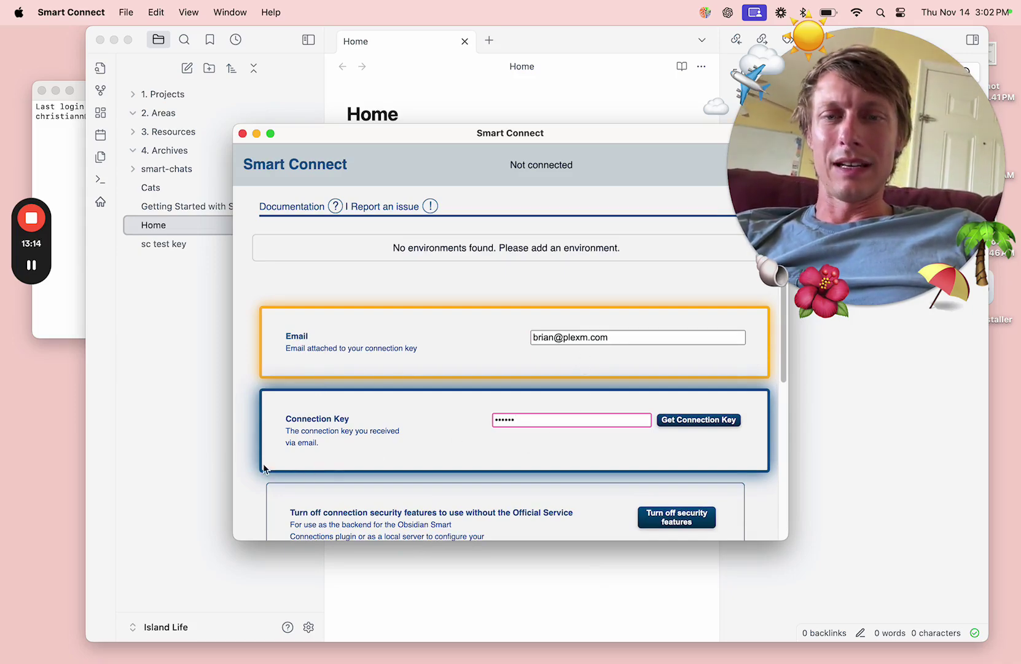
scroll(264, 469, "down", 2)
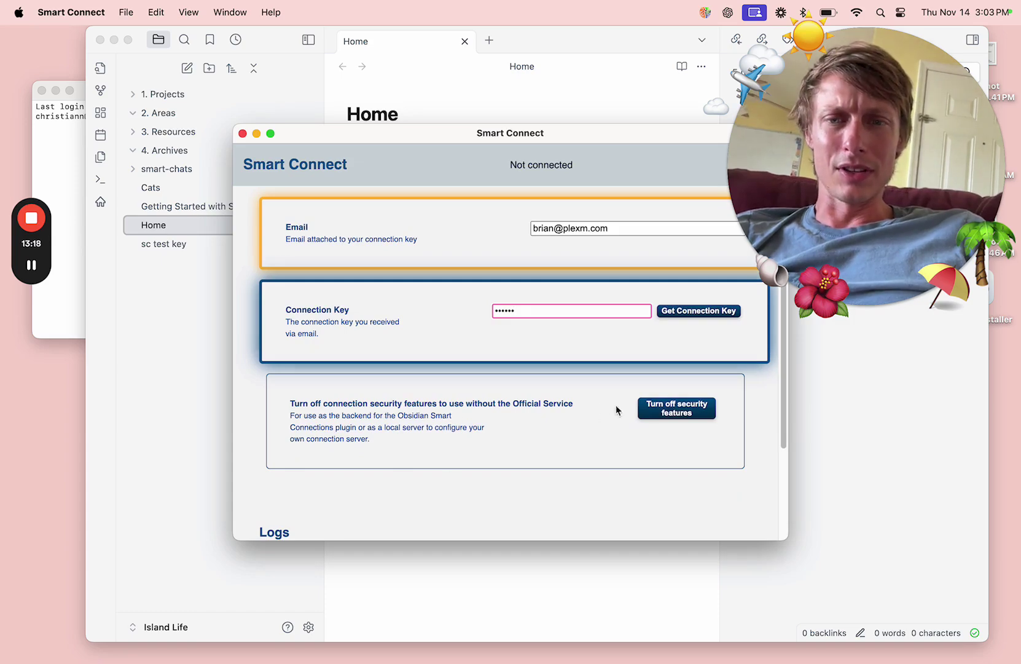
scroll(408, 438, "down", 3)
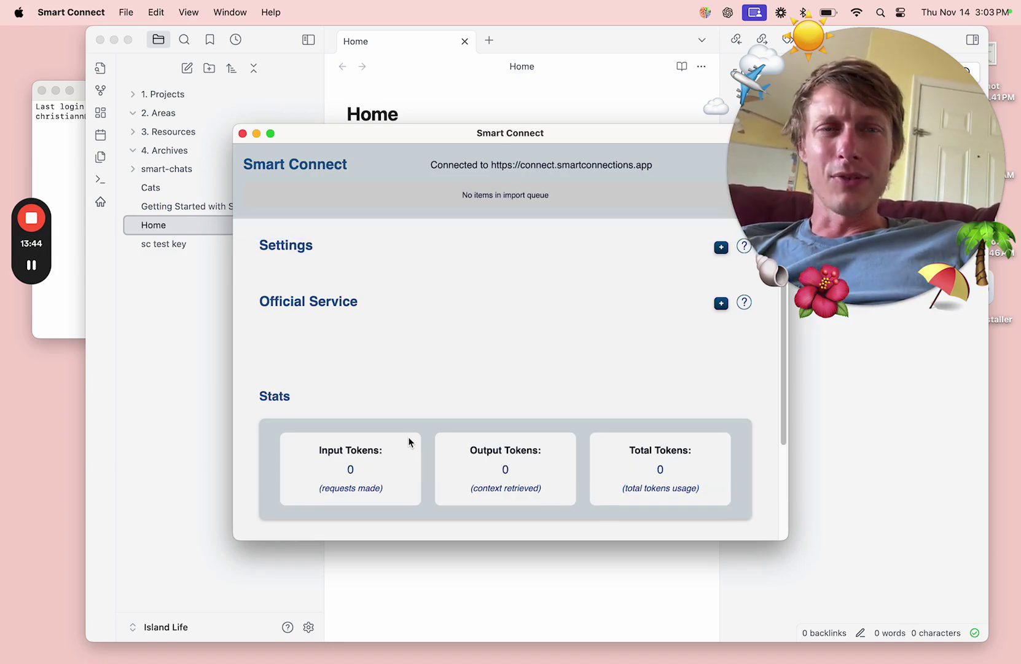
scroll(408, 437, "down", 5)
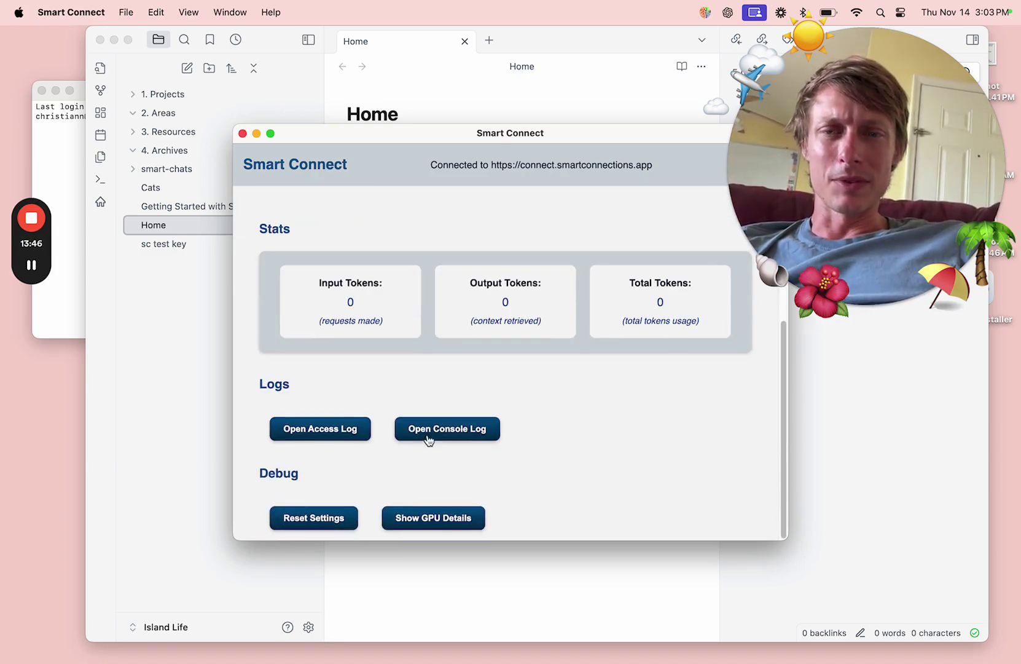
Open Smart Connect's console log, then read the Home note's 51-word household guide request in Obsidian
left_click(443, 432)
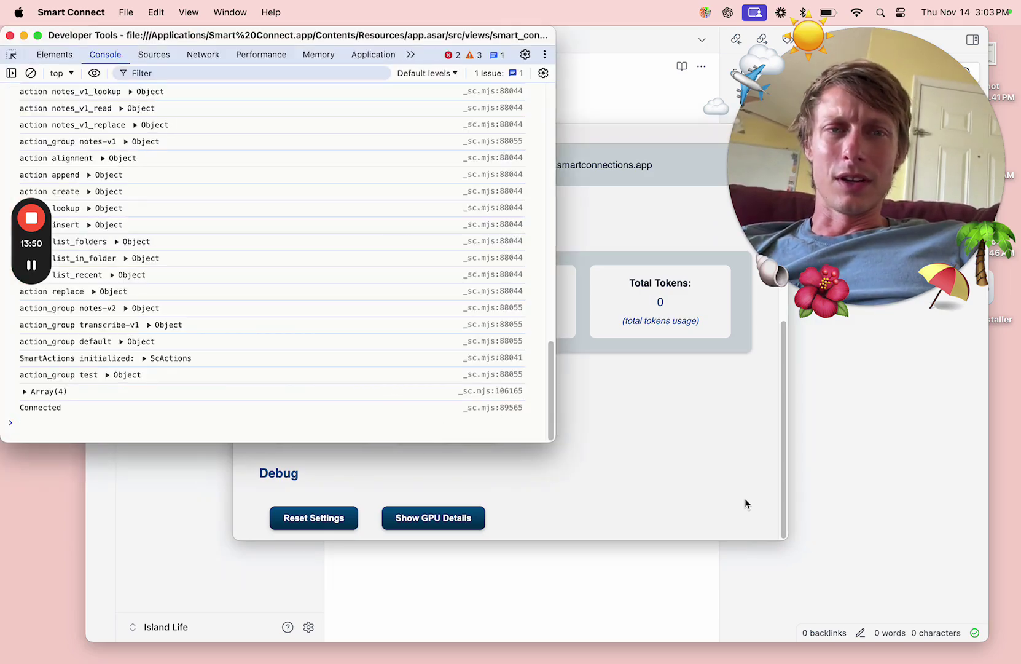
left_click(861, 459)
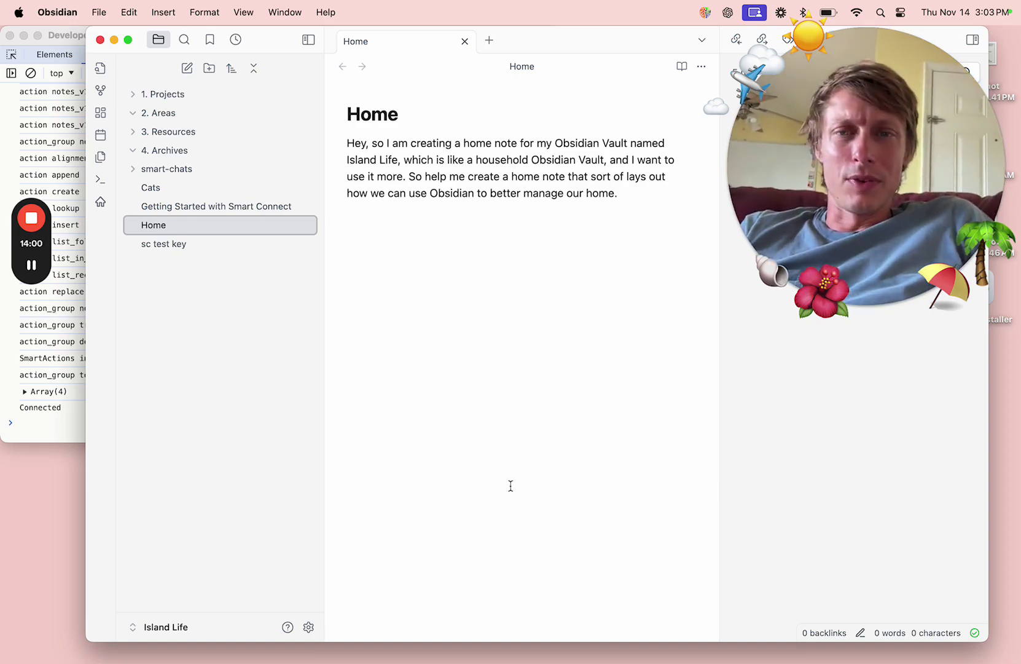
left_click(536, 372)
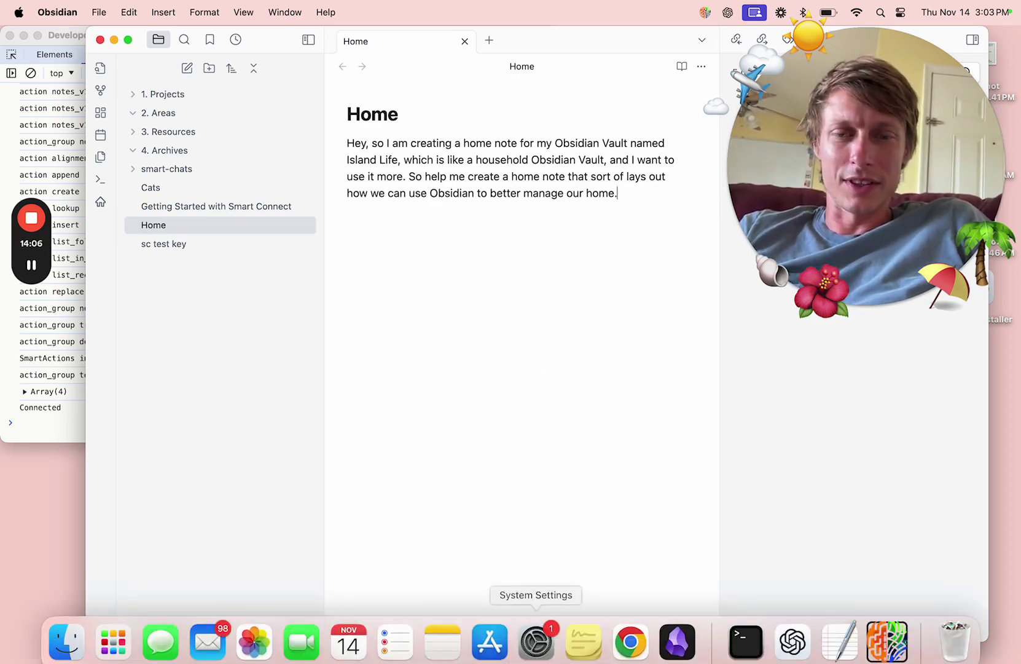
mouse_move(747, 646)
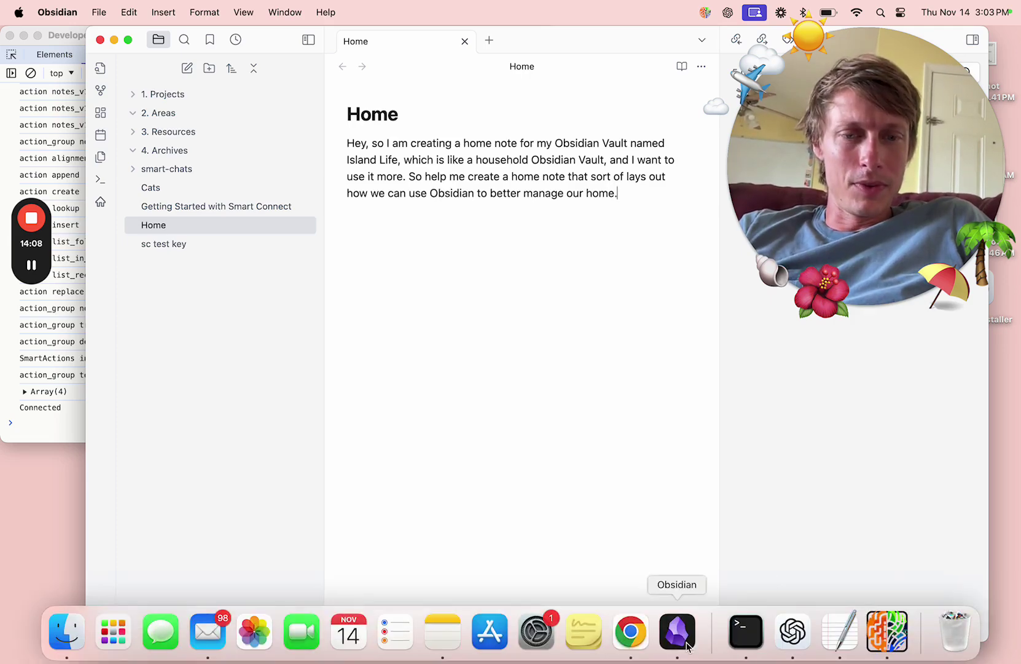
Create a new Smart Connect environment named 'Island Life'
left_click(887, 632)
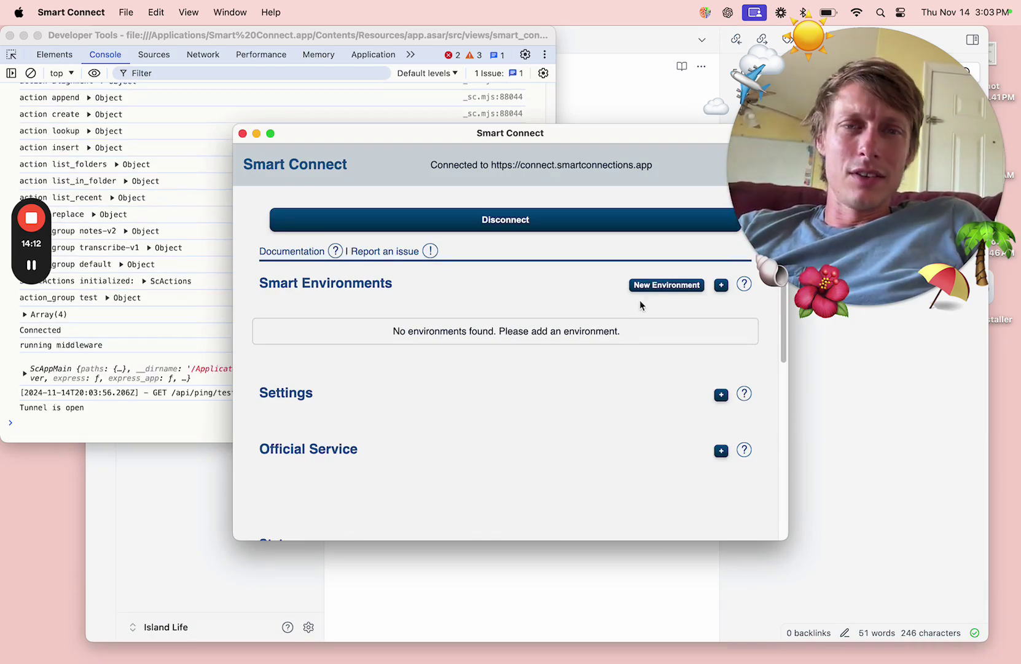
left_click(646, 288)
scroll(649, 294, "down", 2)
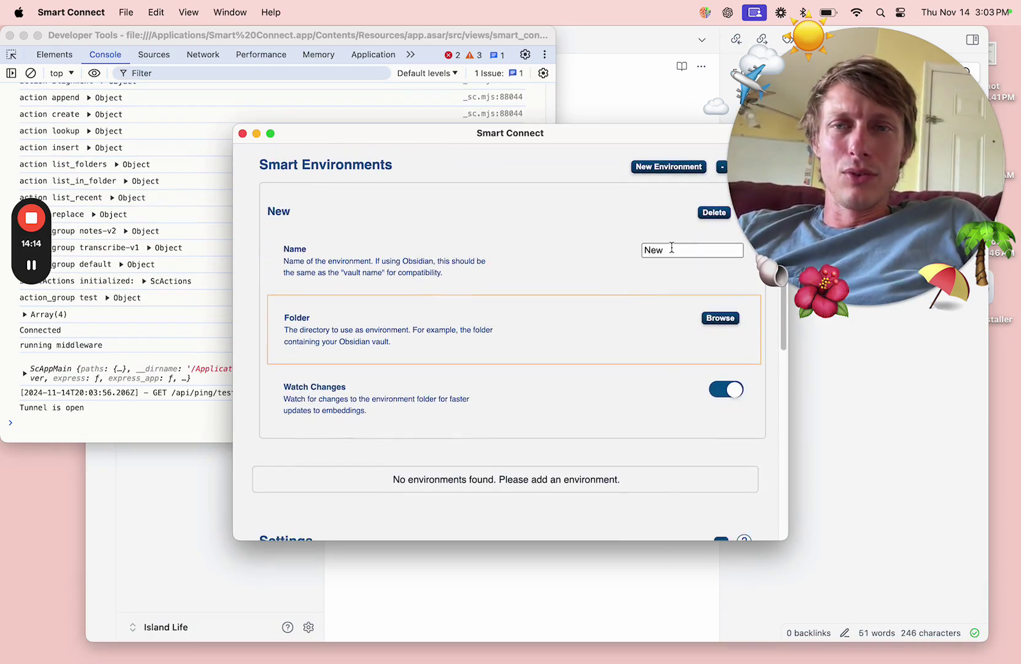
left_click(672, 248)
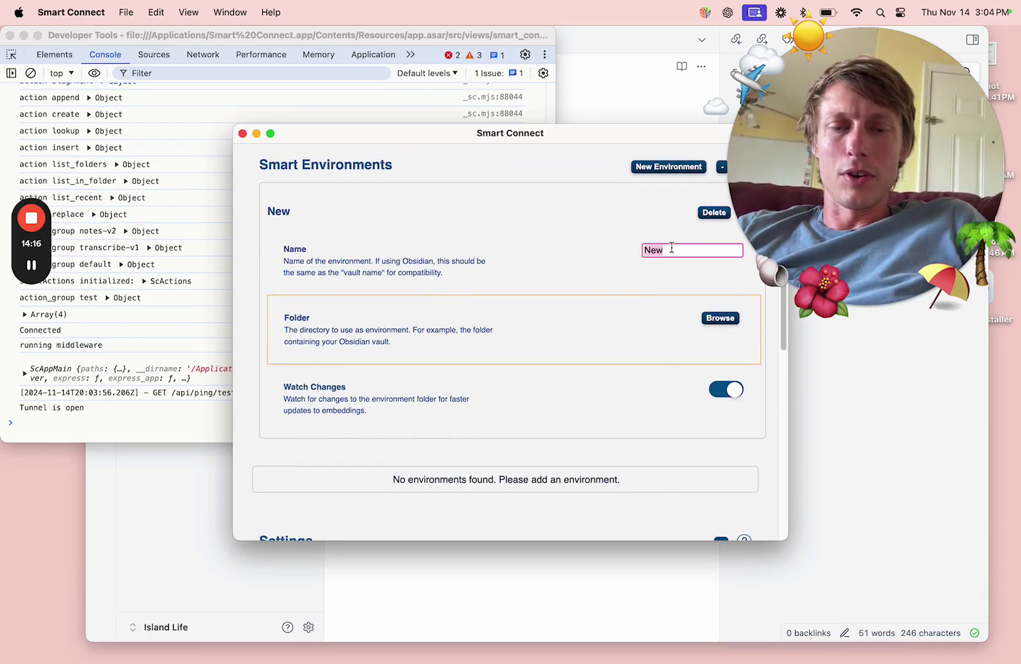
type("Island Life")
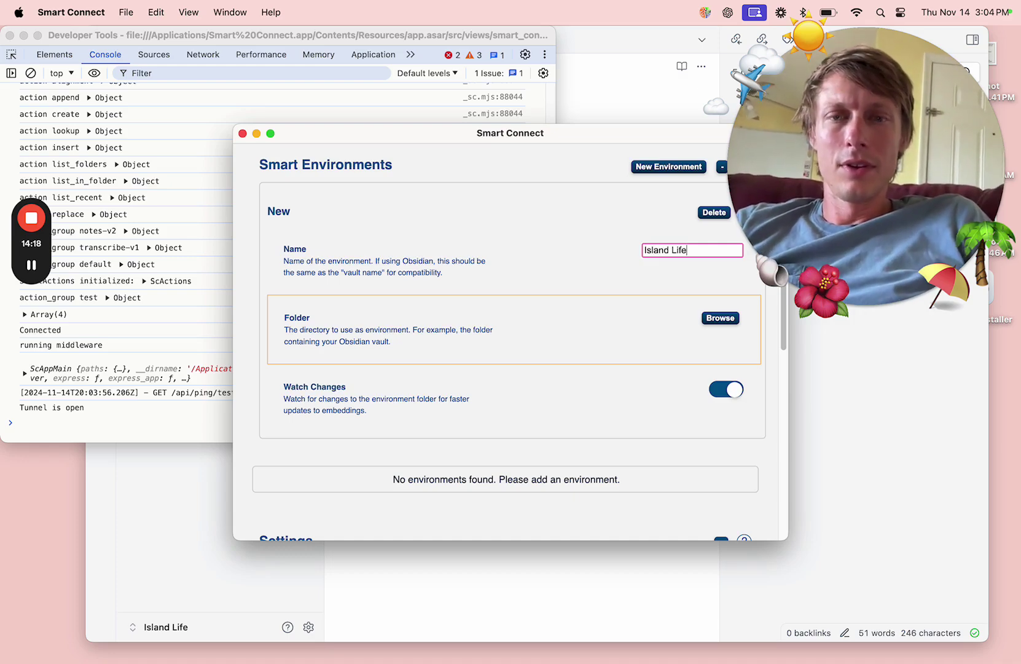
left_click(711, 319)
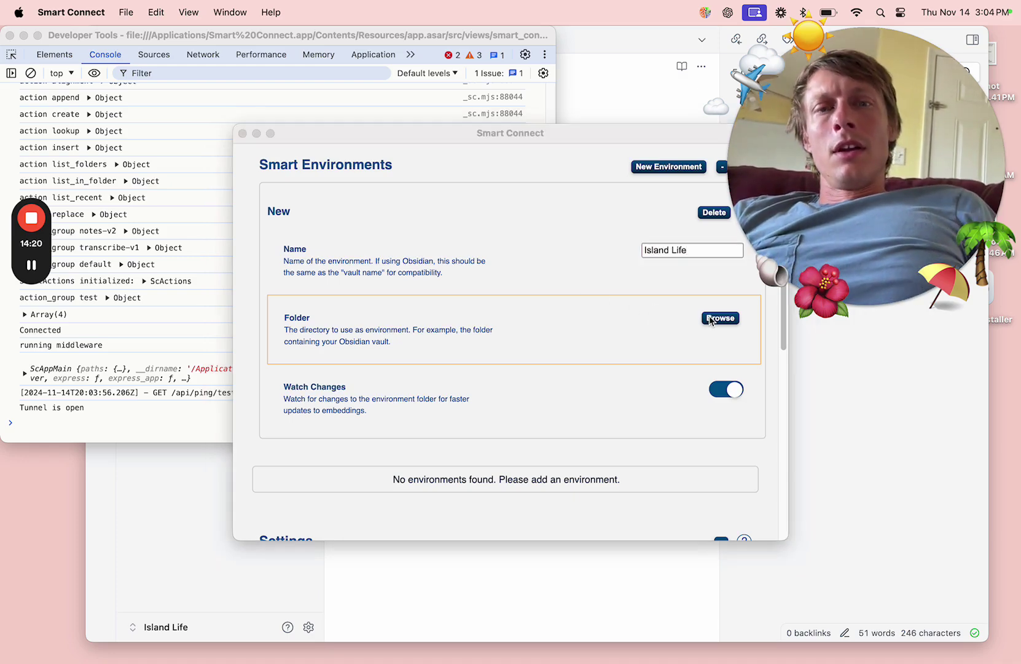
left_click_drag(562, 142, 416, 144)
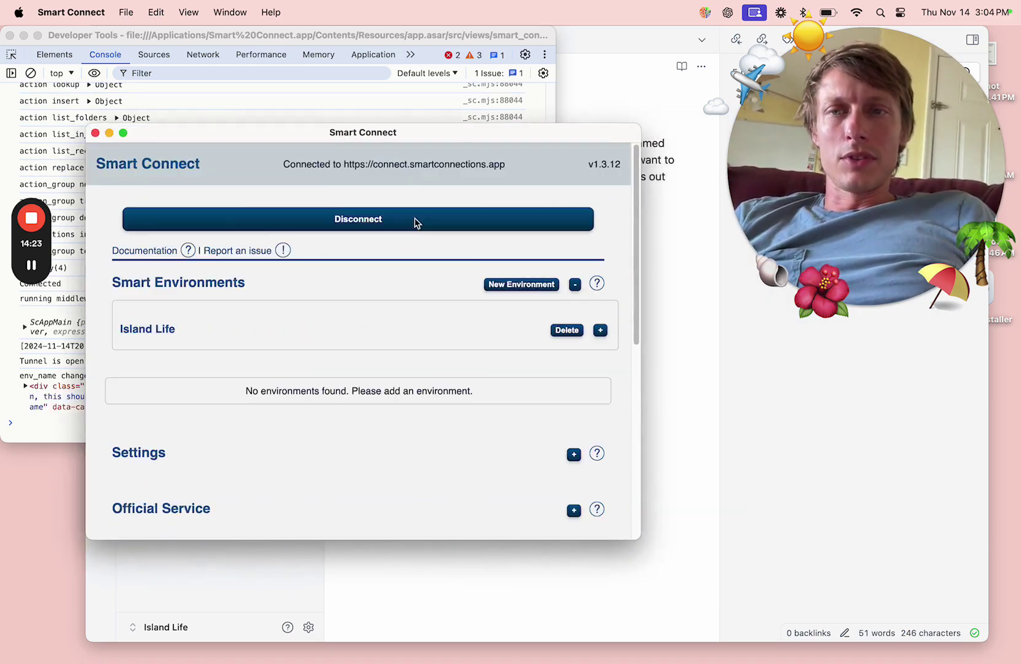
Point the Island Life environment at the Island Life folder and restart Smart Connect
left_click(482, 335)
left_click(572, 272)
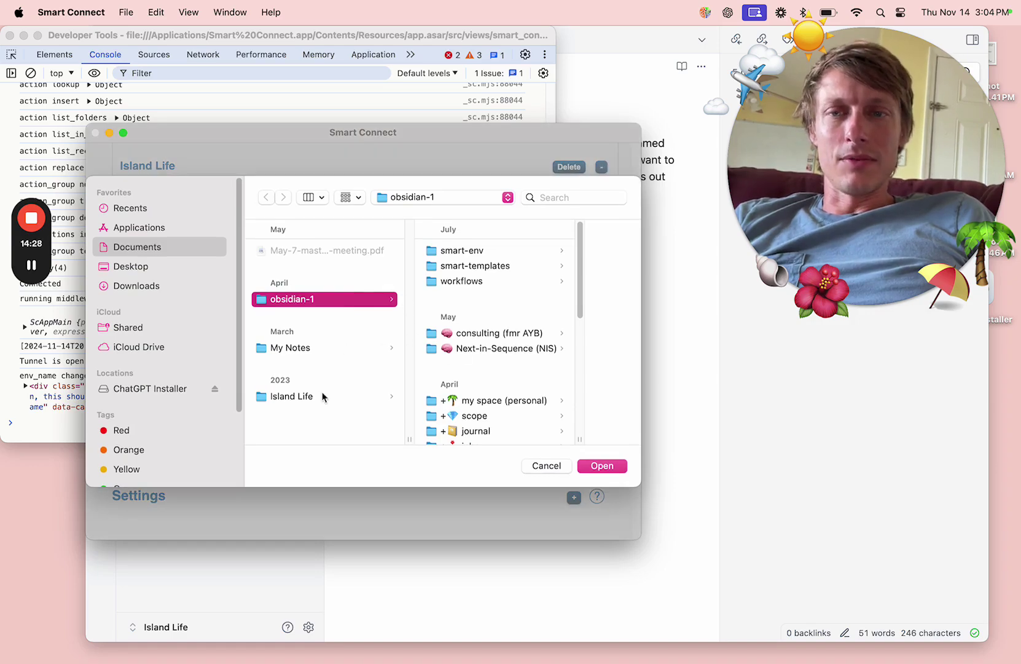
left_click(322, 396)
left_click(605, 467)
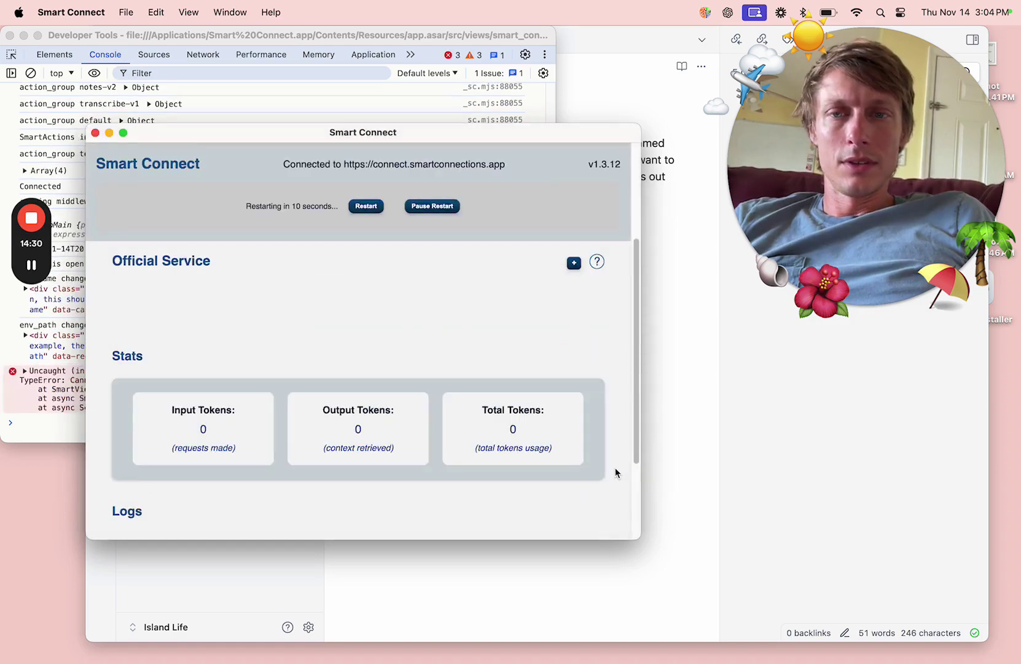
left_click(367, 207)
scroll(326, 265, "down", 2)
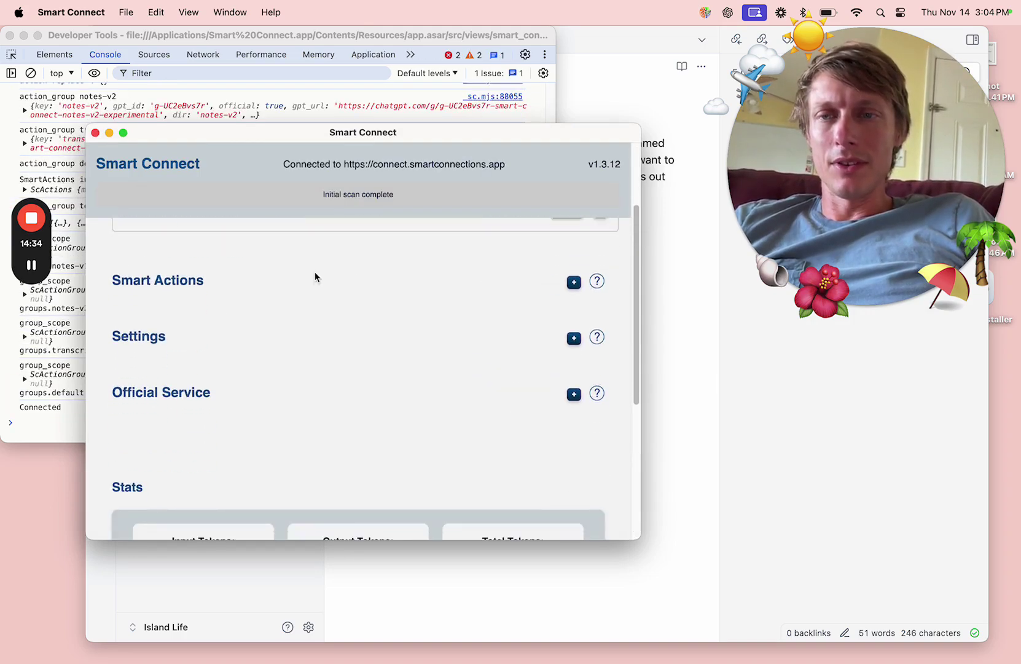
scroll(307, 262, "up", 2)
left_click(194, 331)
scroll(246, 295, "down", 1)
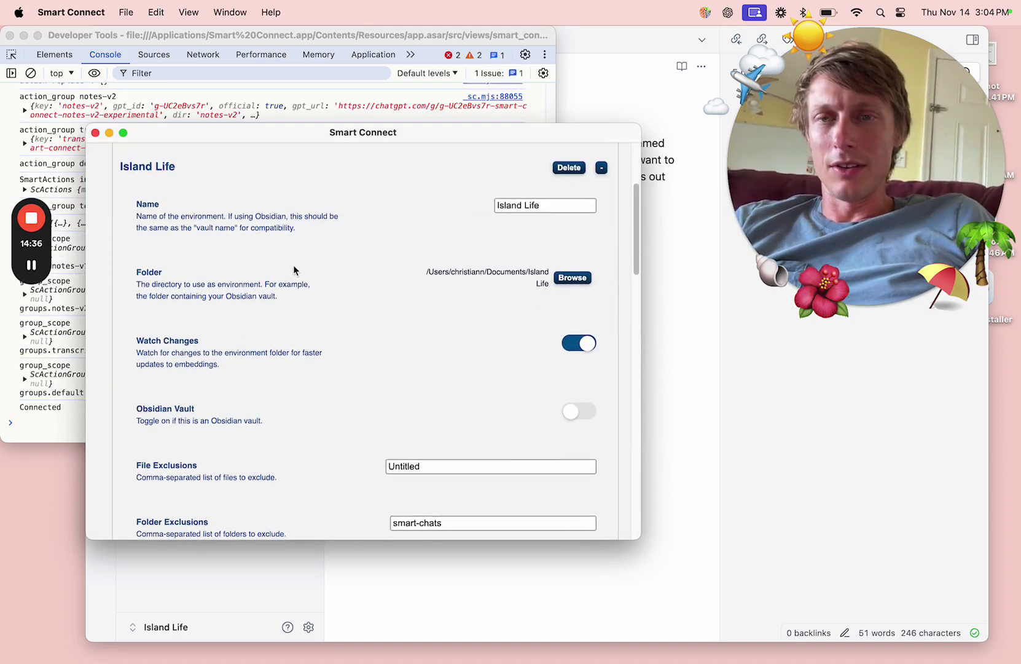
scroll(293, 270, "up", 3)
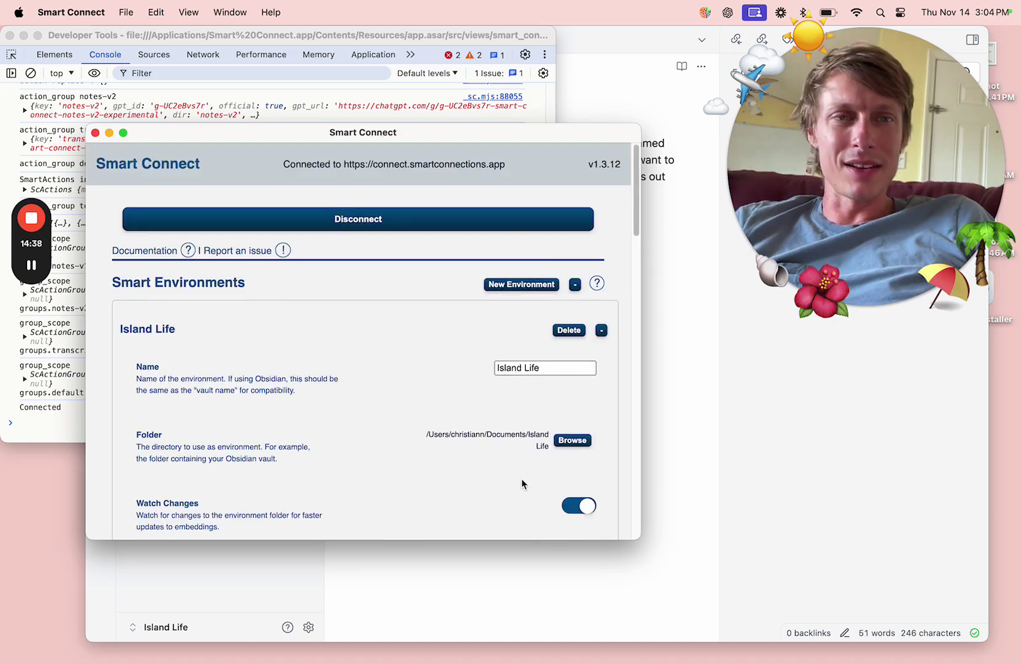
scroll(522, 484, "down", 1)
Return from Obsidian to Smart Connect's Island Life environment settings
left_click(785, 522)
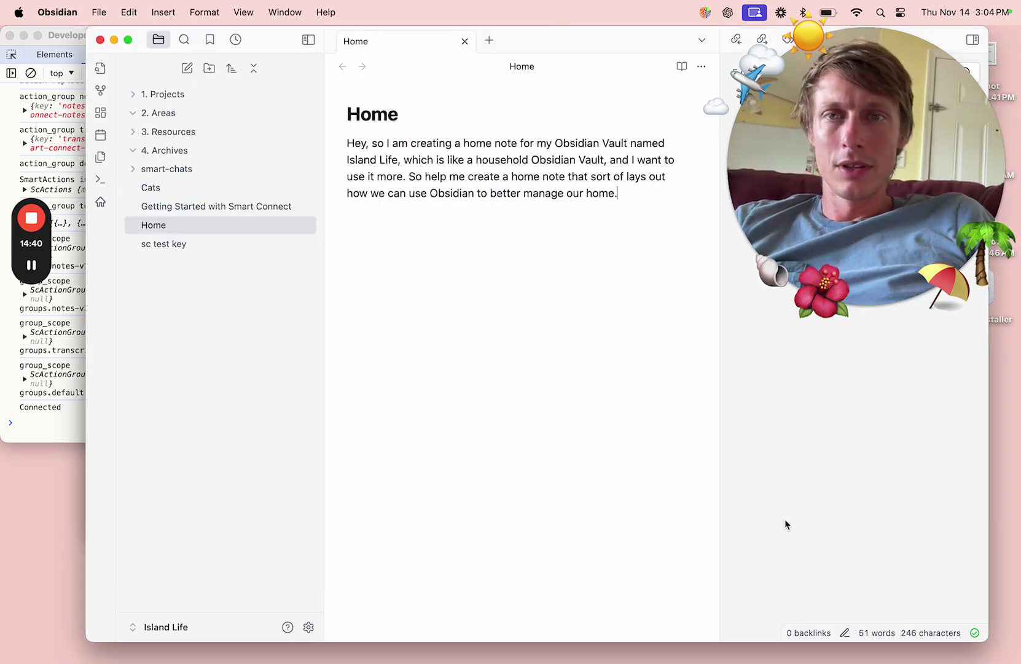
mouse_move(547, 660)
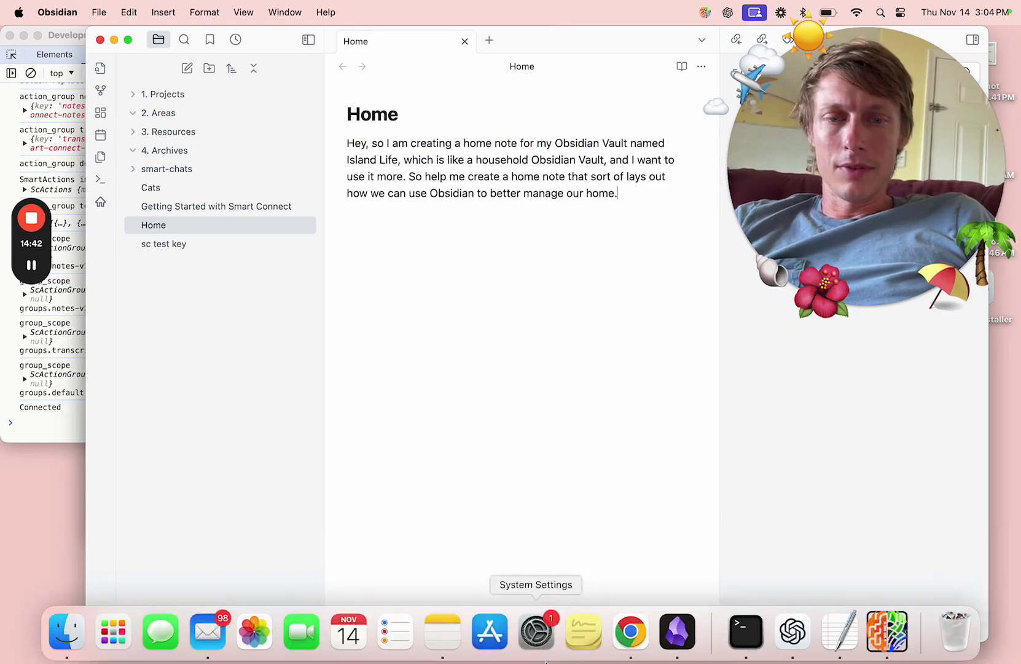
left_click(887, 639)
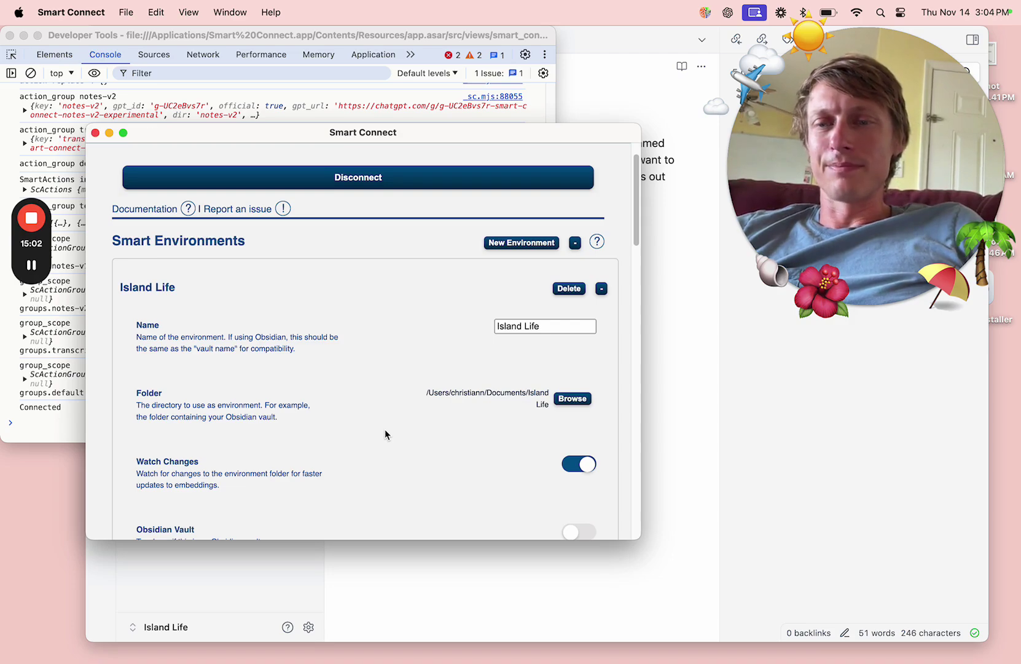
Turn on Obsidian Vault for the Island Life environment and scroll down to Smart Blocks
scroll(384, 430, "down", 5)
left_click(579, 218)
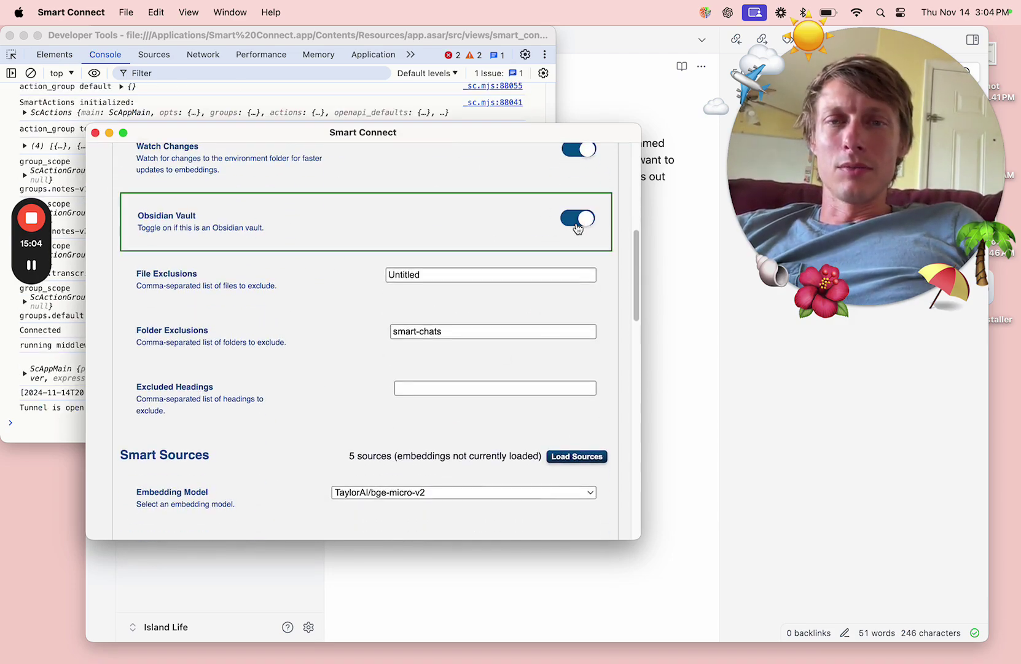
scroll(320, 301, "down", 2)
scroll(320, 301, "down", 2)
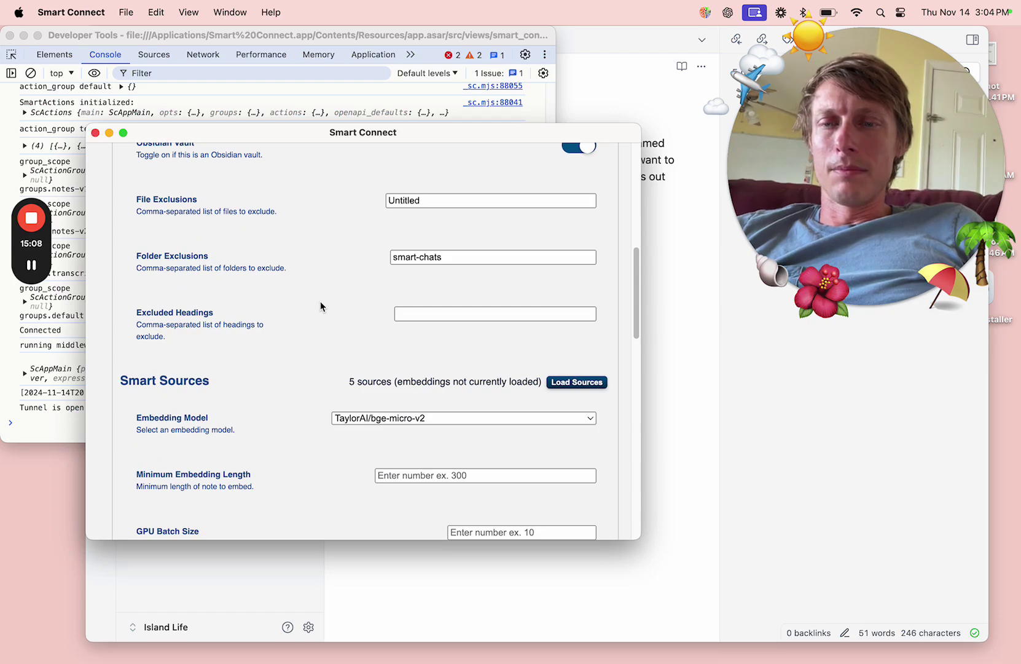
scroll(320, 301, "down", 12)
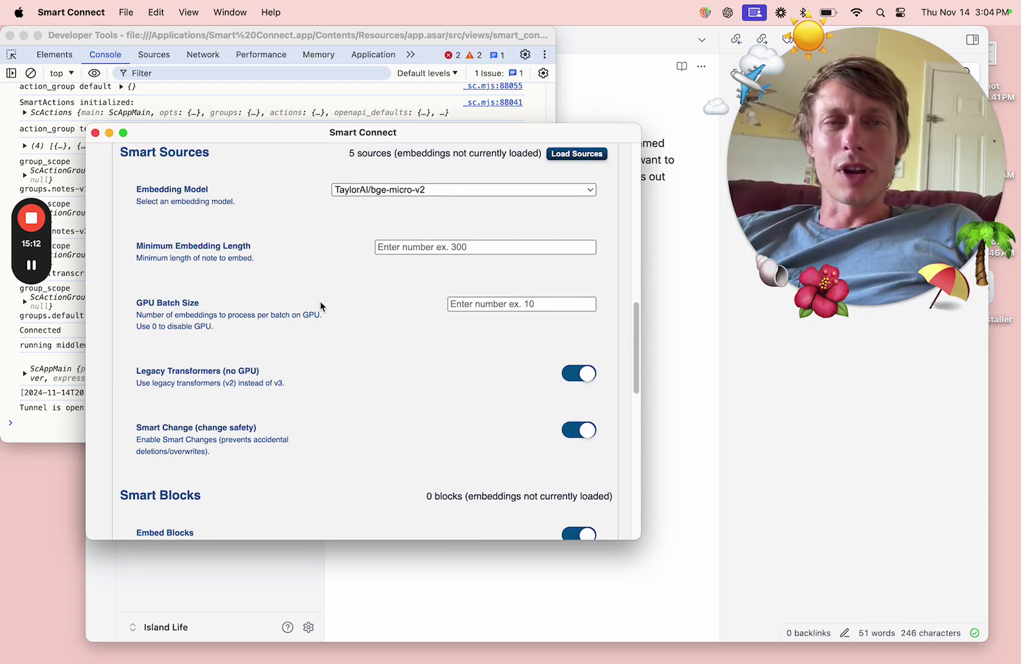
scroll(320, 302, "down", 9)
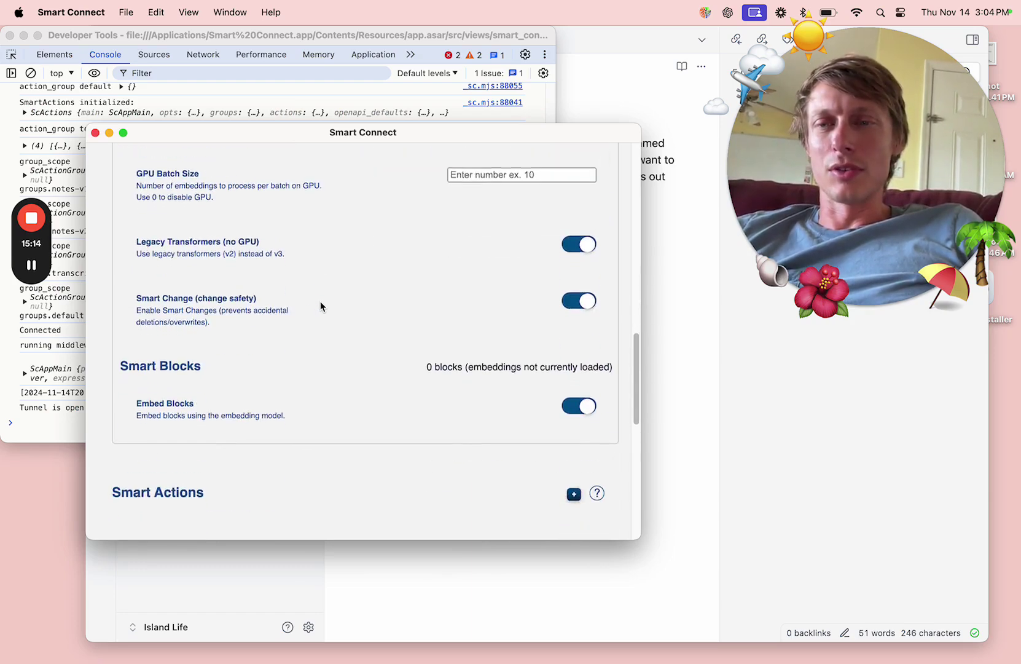
scroll(320, 301, "down", 2)
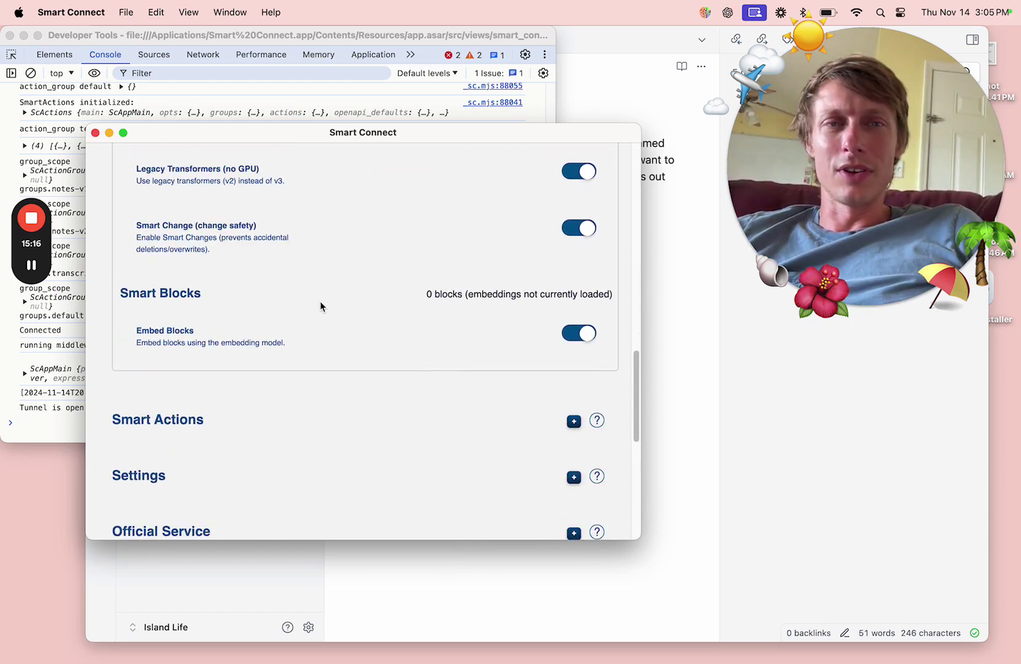
Scroll back up to Smart Environments while the 7 Island Life entities finish embedding
scroll(320, 302, "up", 3)
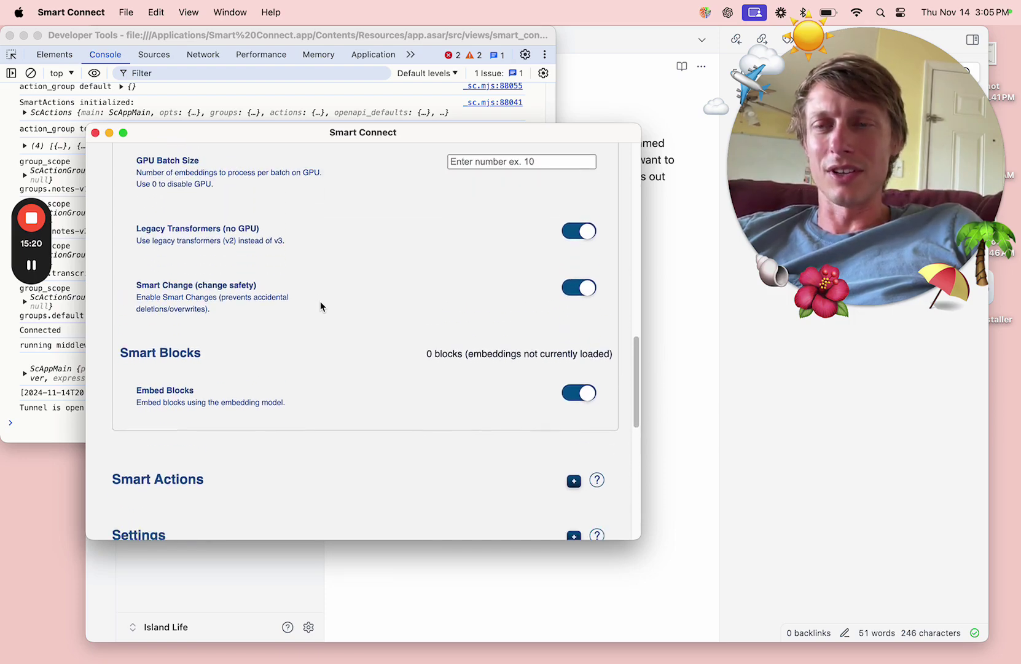
scroll(320, 305, "up", 5)
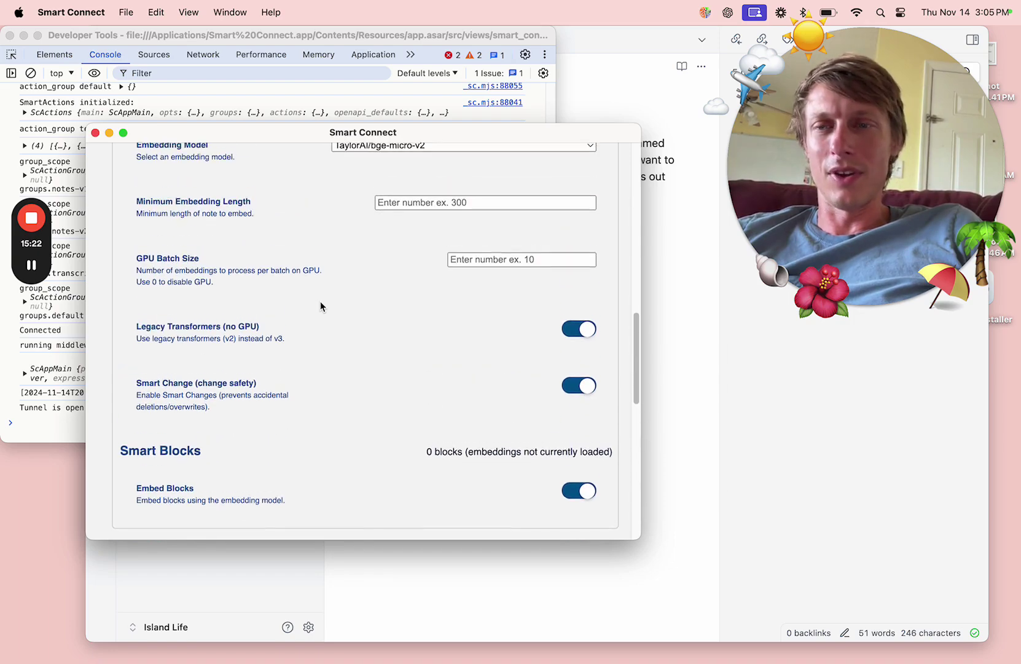
scroll(320, 306, "up", 2)
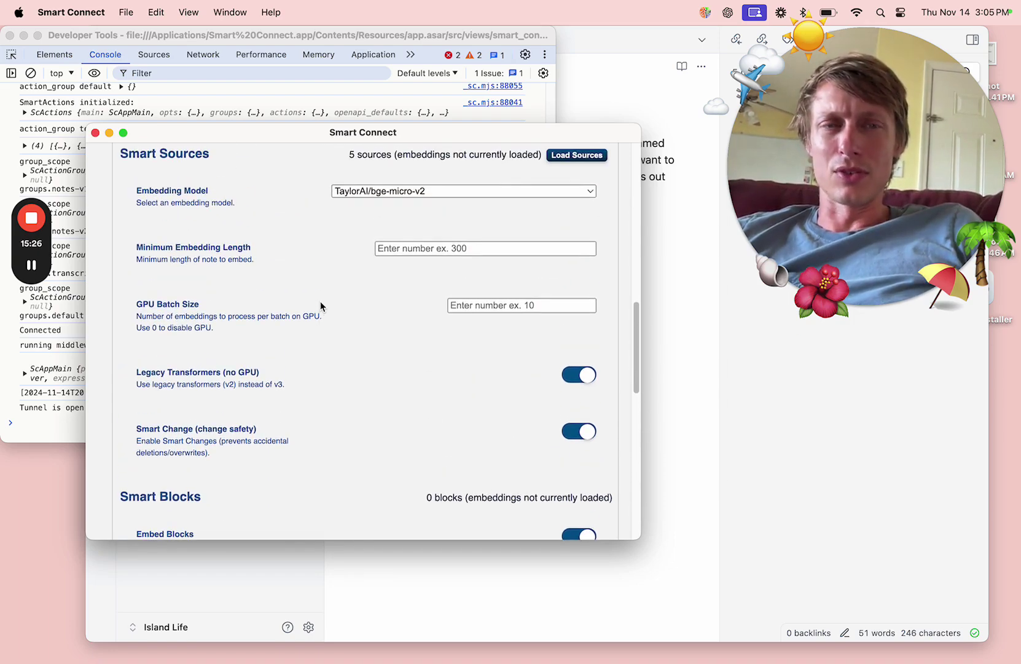
scroll(320, 305, "up", 3)
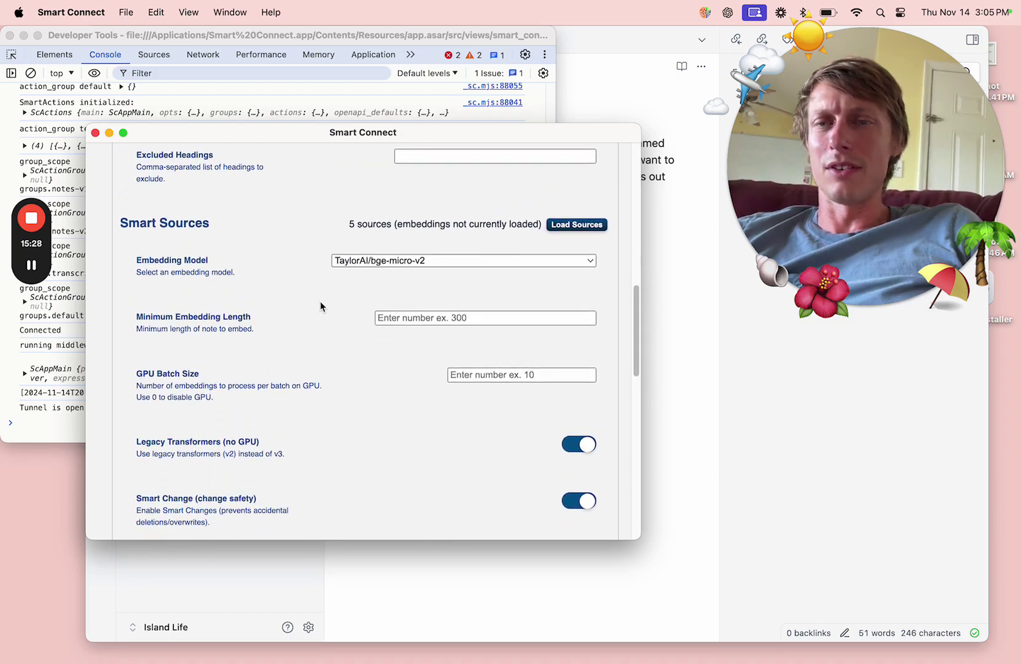
scroll(320, 305, "up", 12)
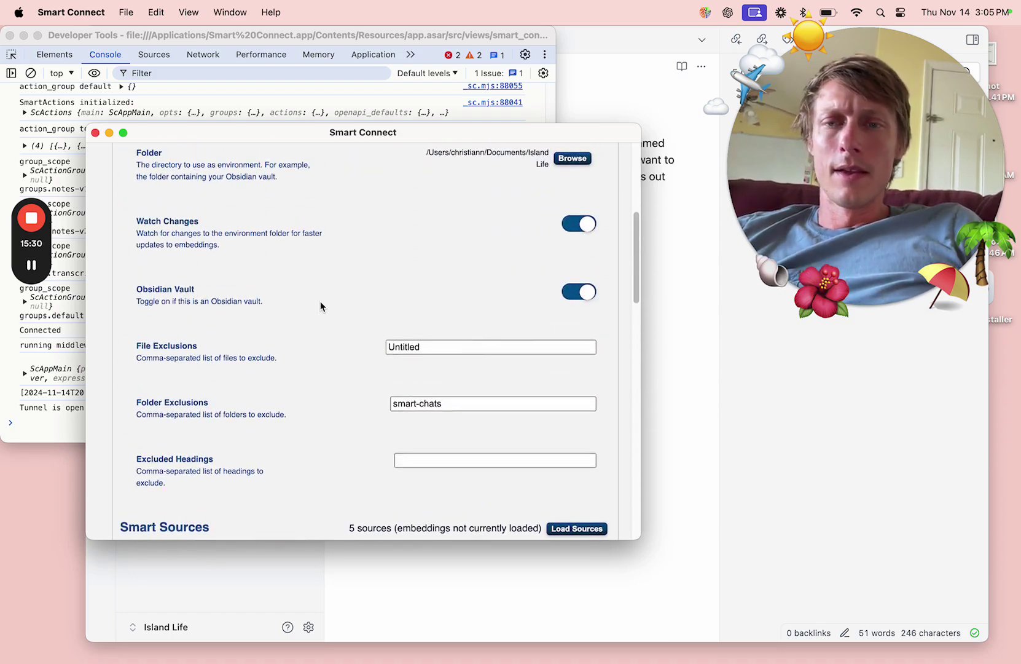
scroll(320, 301, "up", 10)
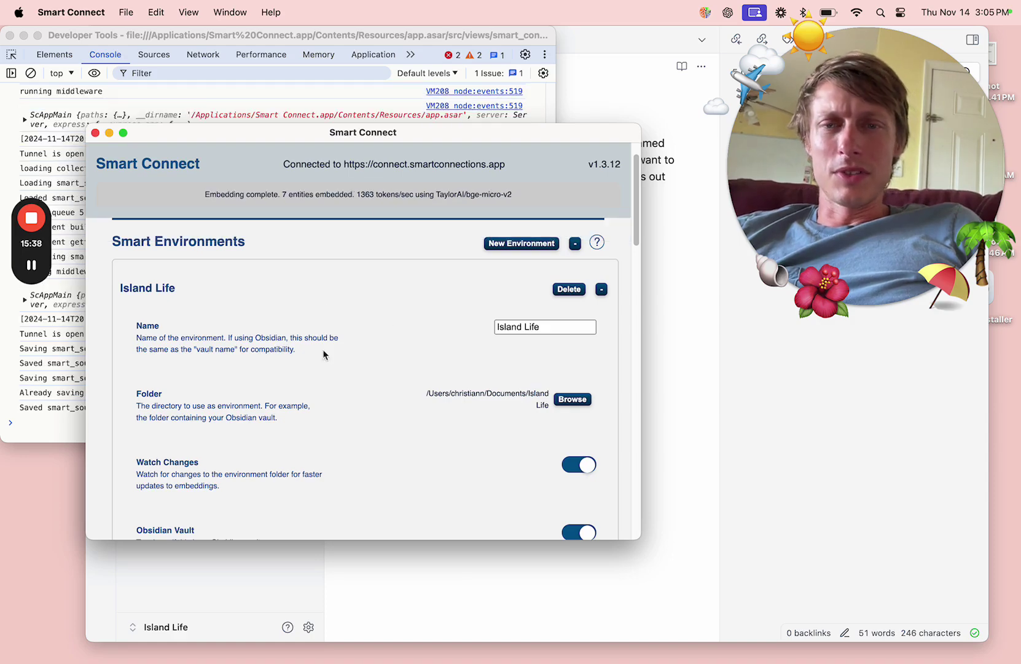
Launch the Notes v2 (experimental) GPT in ChatGPT from Smart Actions > Official GPTs
scroll(319, 368, "down", 1)
scroll(319, 367, "up", 2)
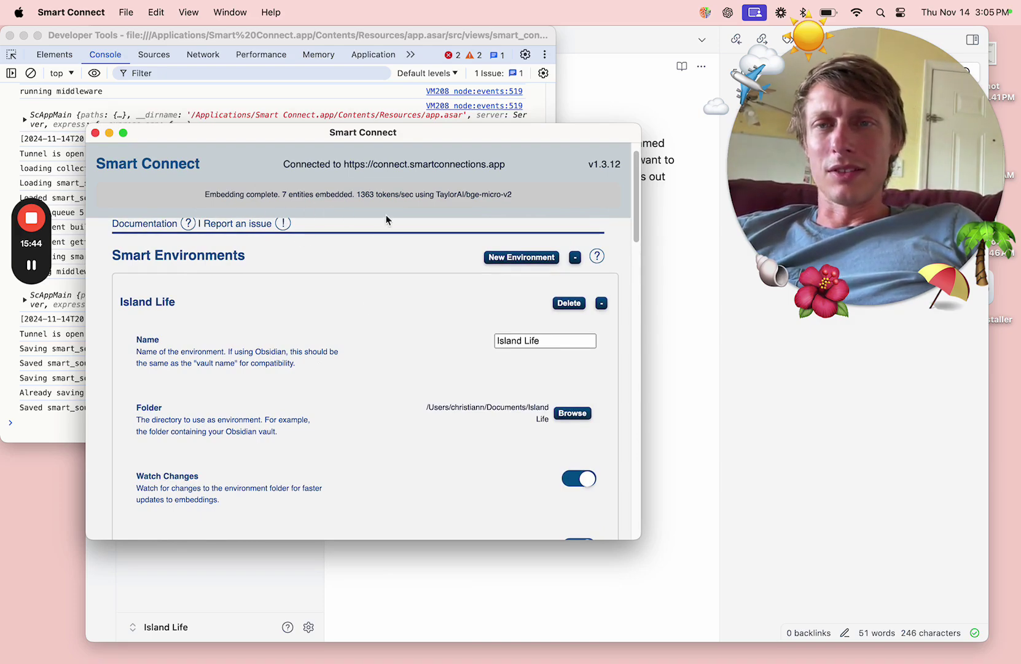
scroll(415, 359, "down", 15)
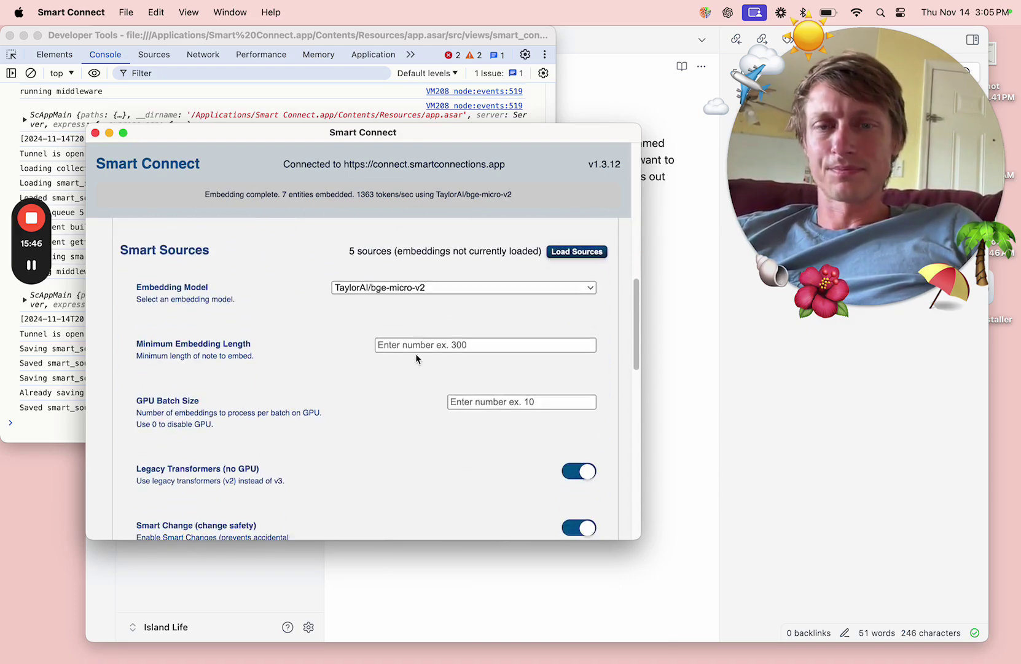
scroll(415, 359, "down", 10)
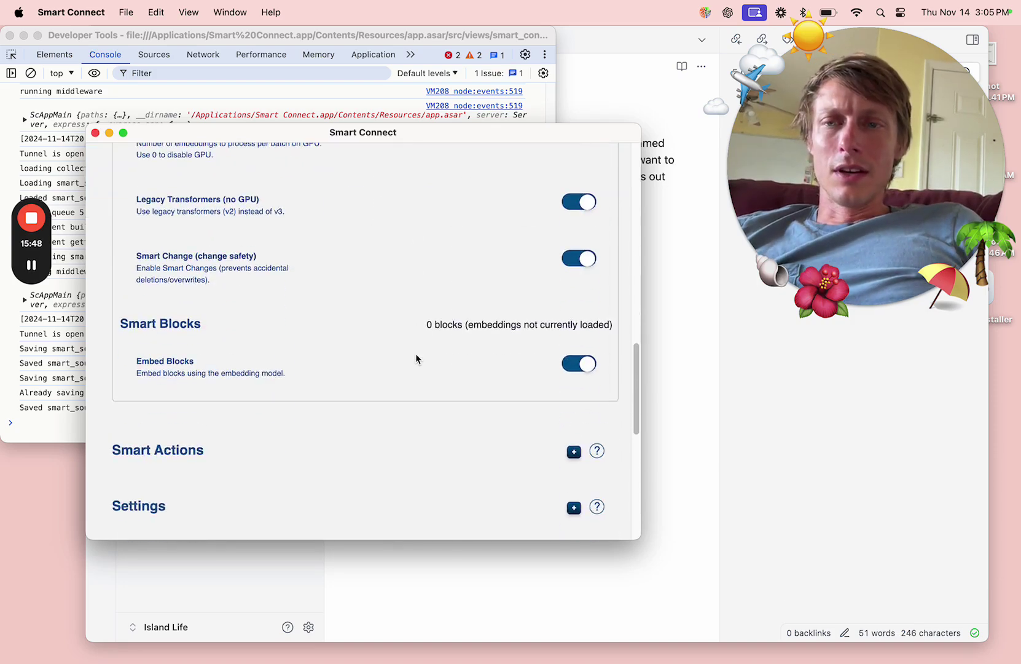
scroll(394, 394, "down", 3)
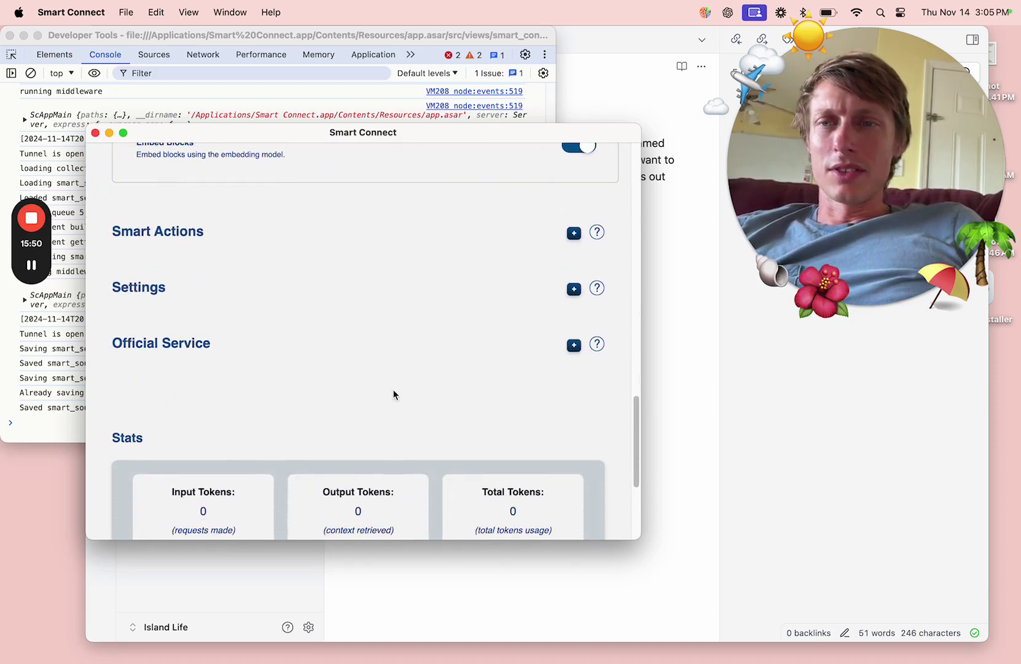
left_click(392, 232)
scroll(393, 232, "down", 3)
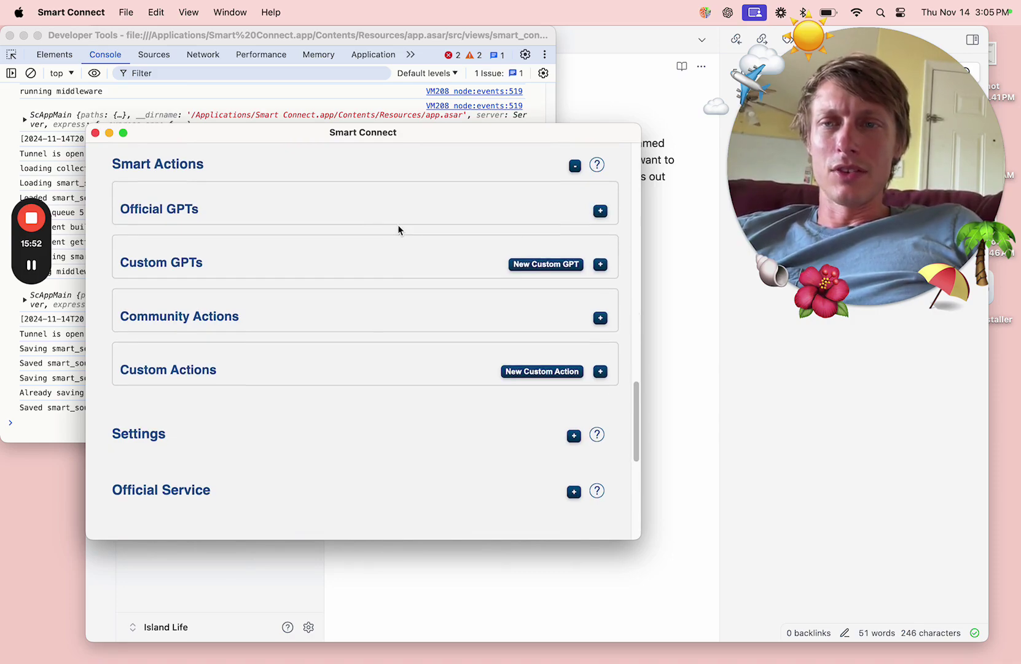
left_click(378, 214)
scroll(378, 214, "down", 2)
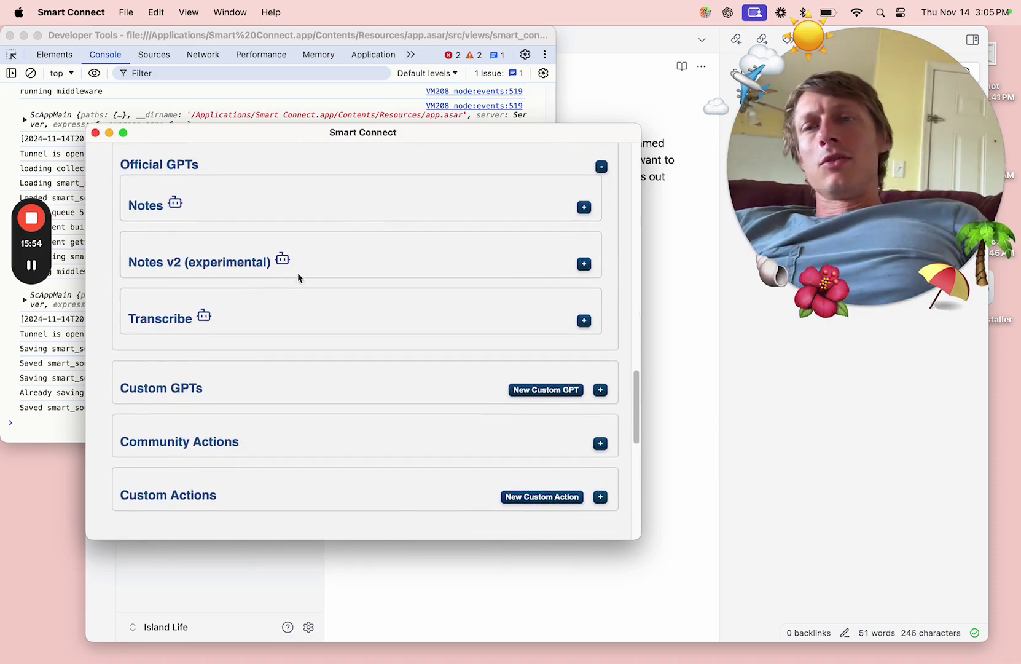
left_click(261, 264)
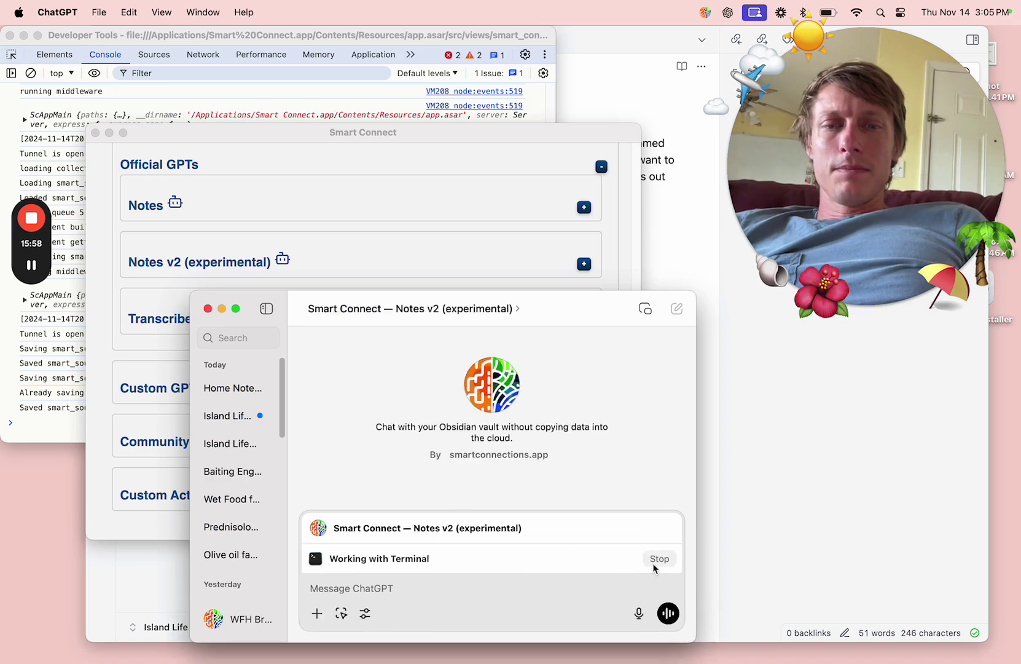
Stop the pending terminal action and send the GPT 'Read my open notes'
left_click(654, 565)
left_click(526, 589)
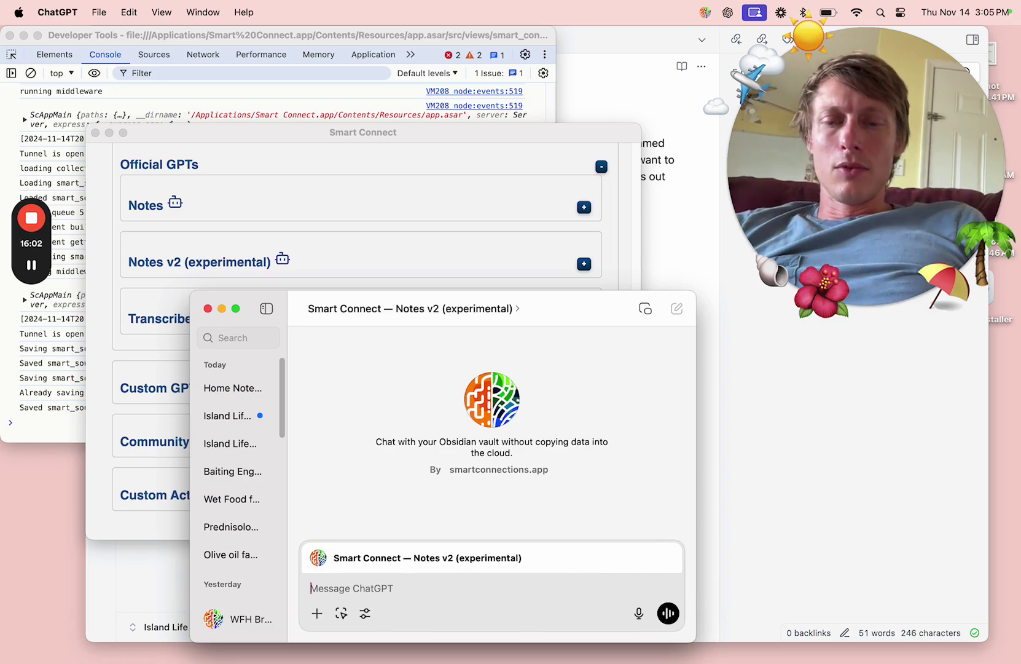
type("Read my open notes")
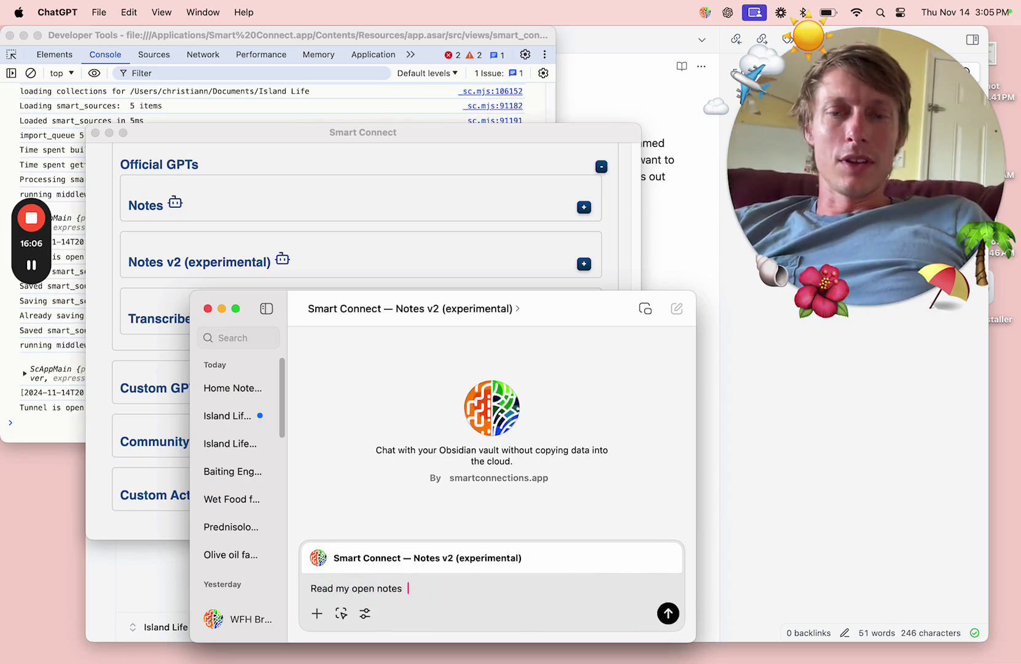
left_click(669, 615)
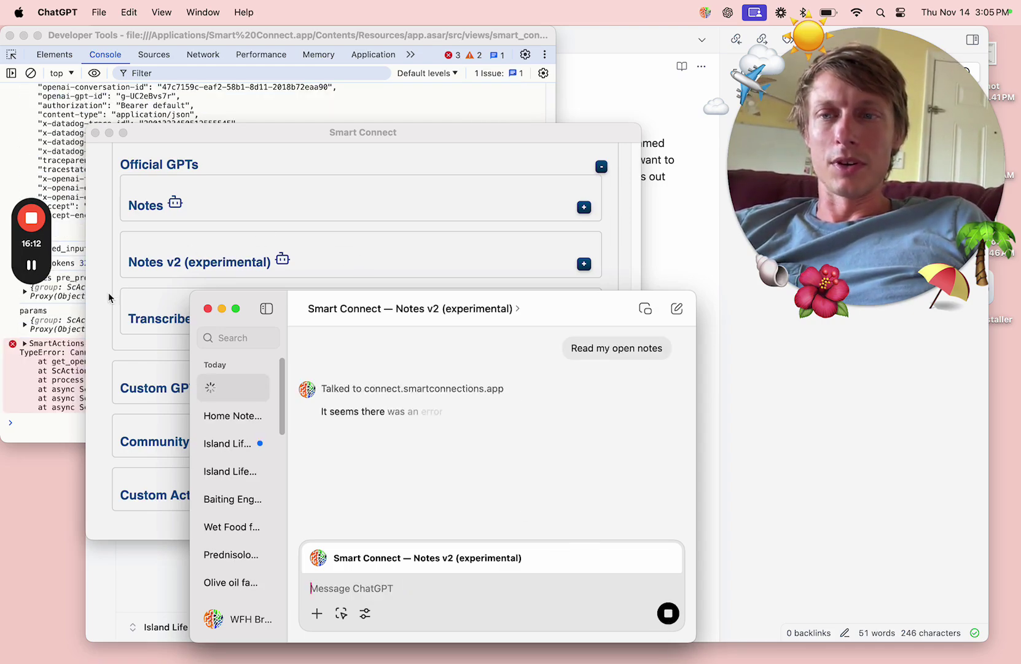
Bring Smart Connect's developer console forward to inspect the get_current_notes error
left_click(37, 447)
left_click(55, 424)
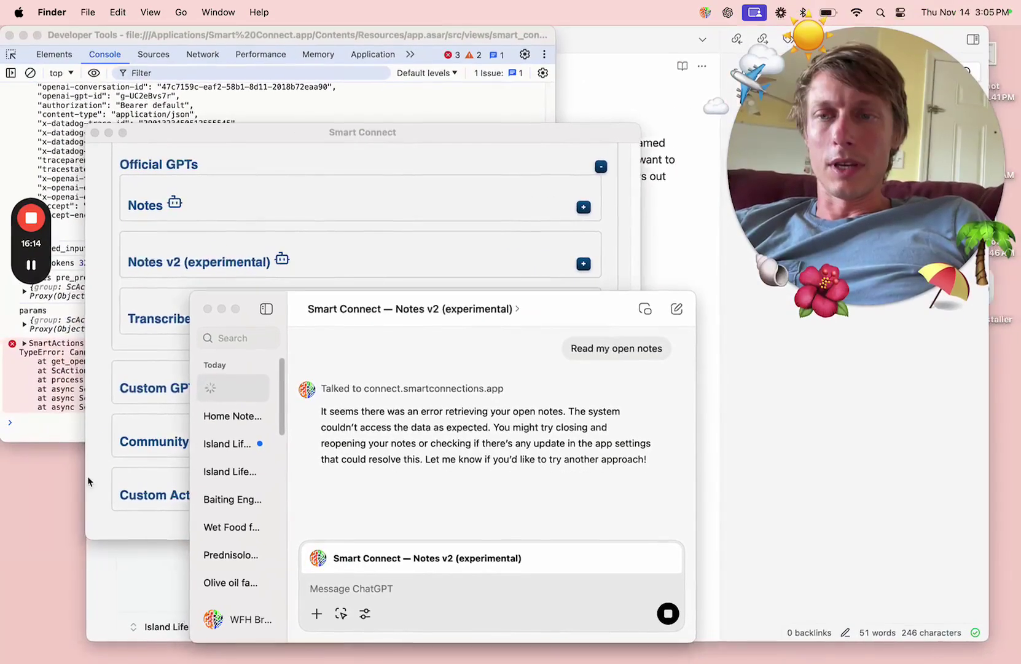
left_click(54, 432)
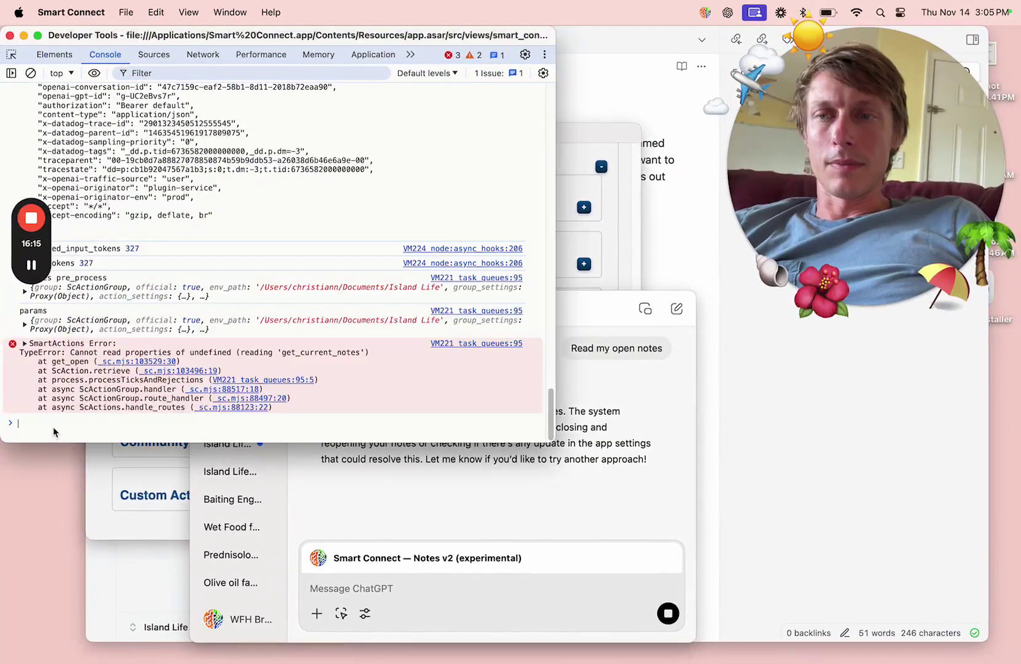
Expand the SmartActions error details and reload Smart Connect with Cmd+R
left_click(236, 361)
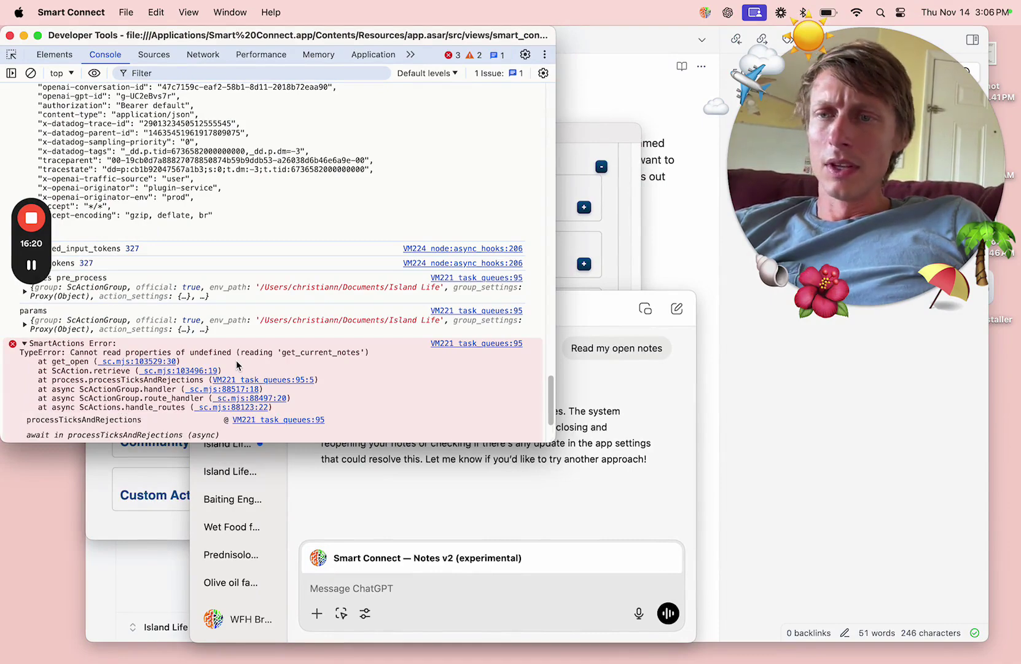
key("super+r")
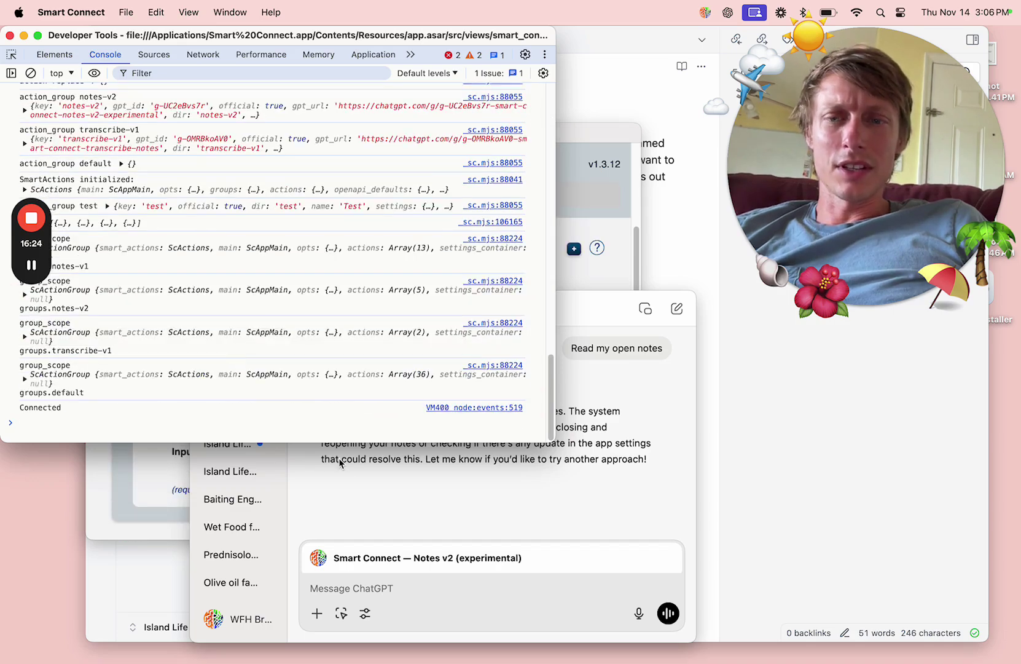
left_click(367, 498)
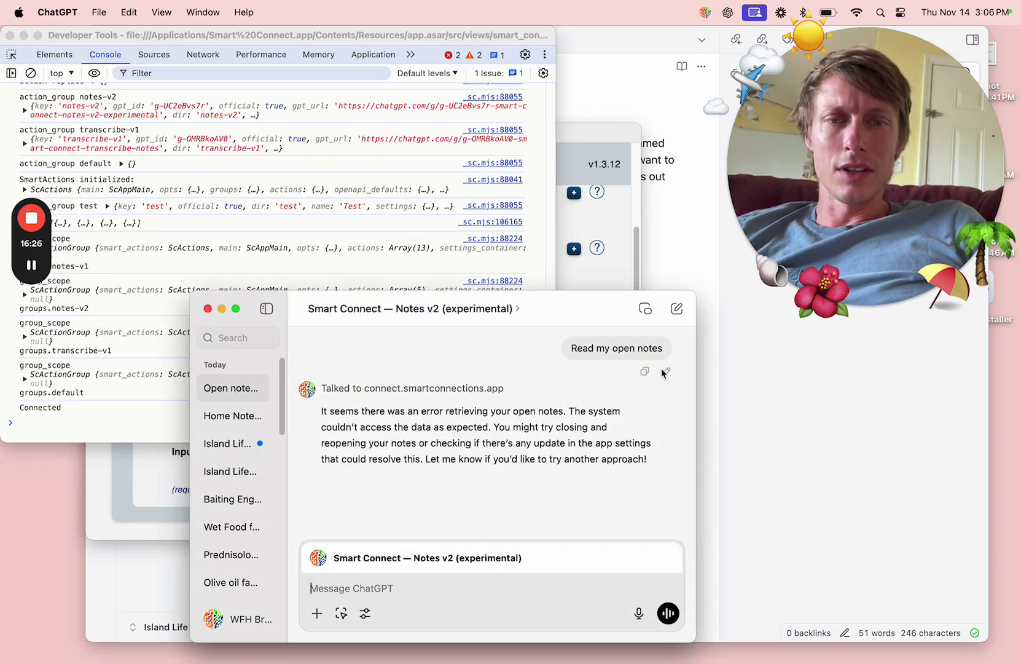
Resend 'Read my open notes', check the console's not-connected error, and return to Obsidian
left_click(666, 372)
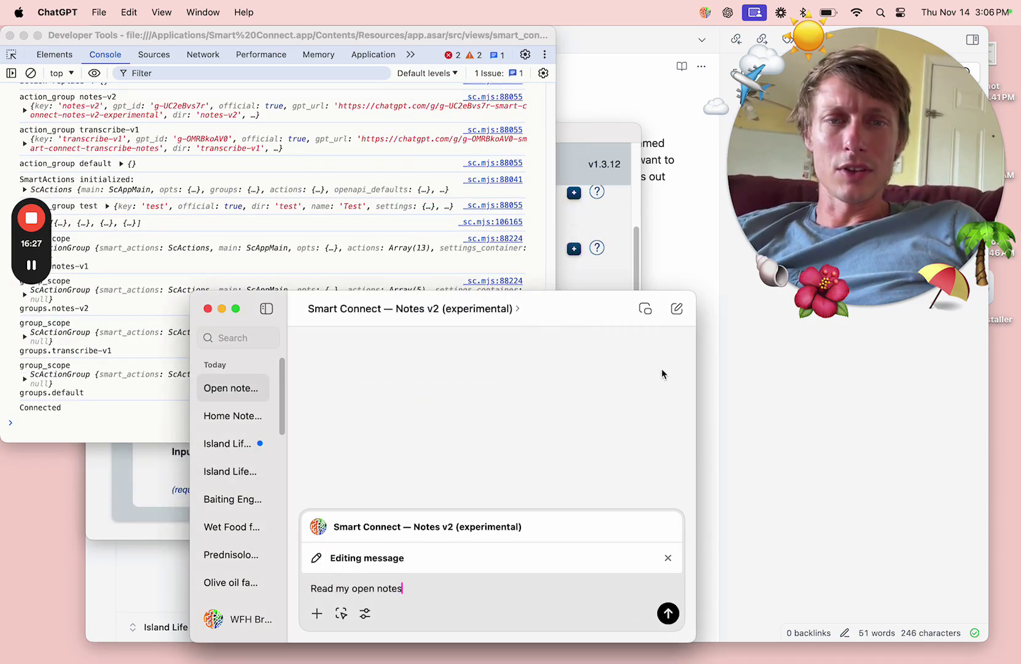
left_click(668, 613)
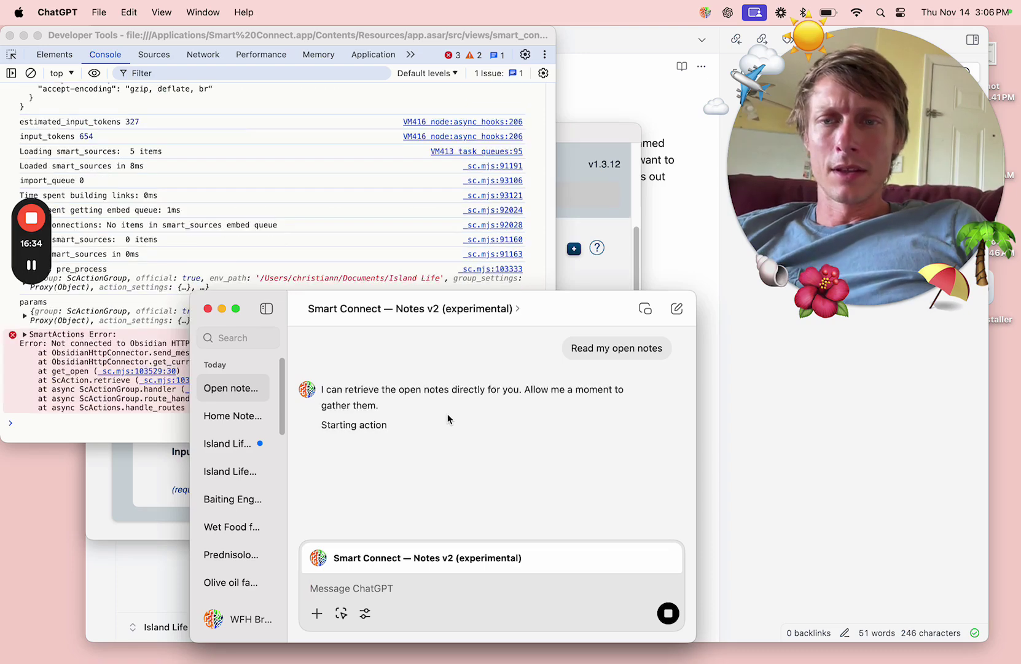
left_click(130, 419)
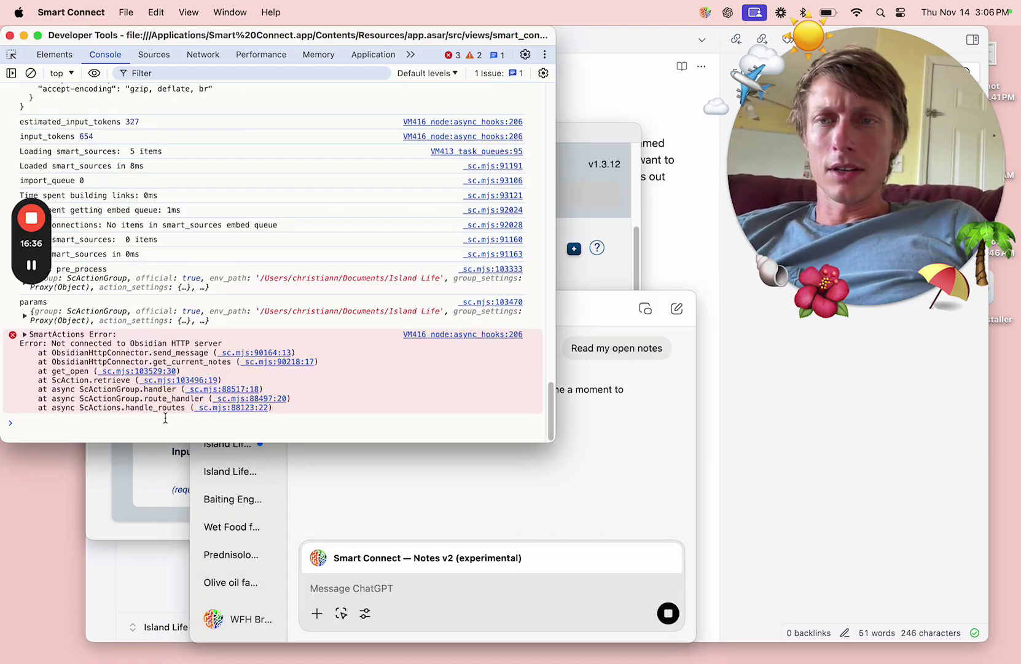
left_click(762, 528)
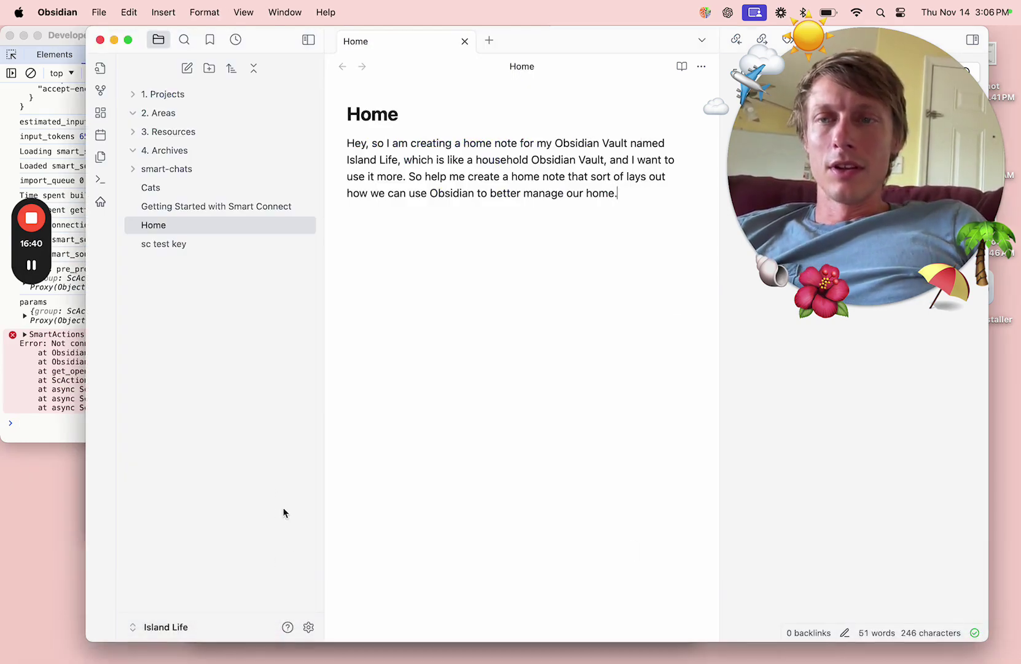
Update the Smart Connections plugin from 2.1.16 to 2.2.85 in Community plugins, then close Settings
left_click(309, 627)
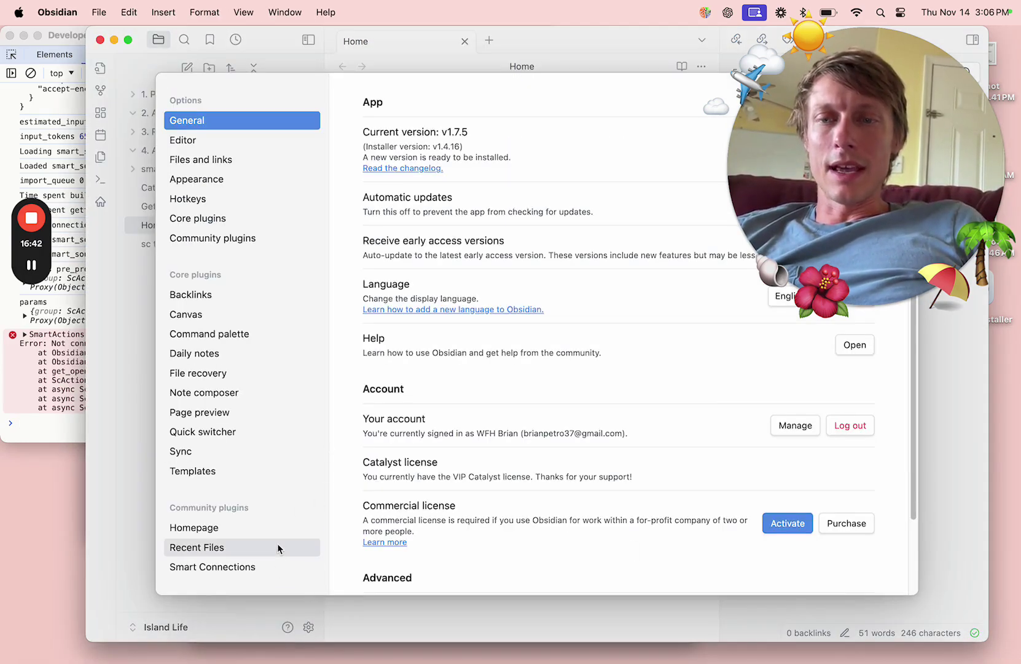
left_click(271, 567)
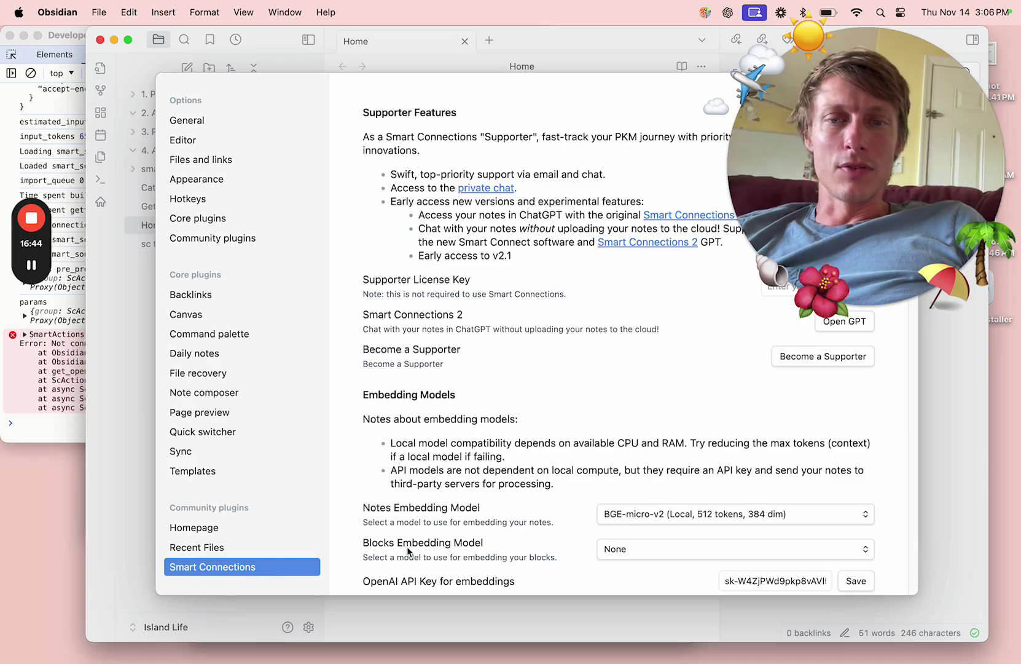
scroll(408, 551, "down", 8)
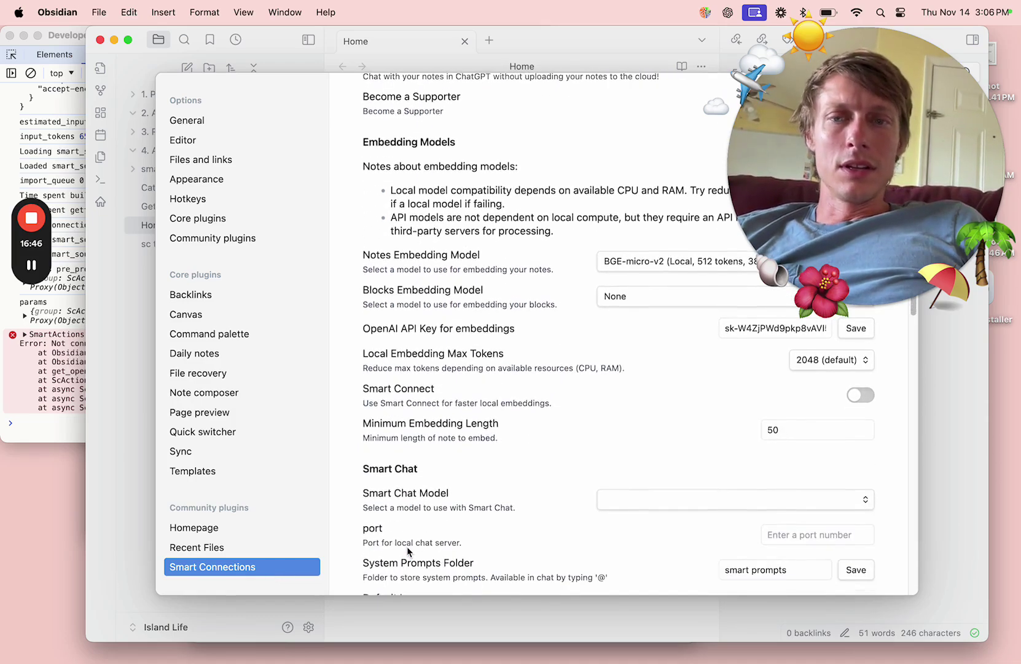
left_click(276, 237)
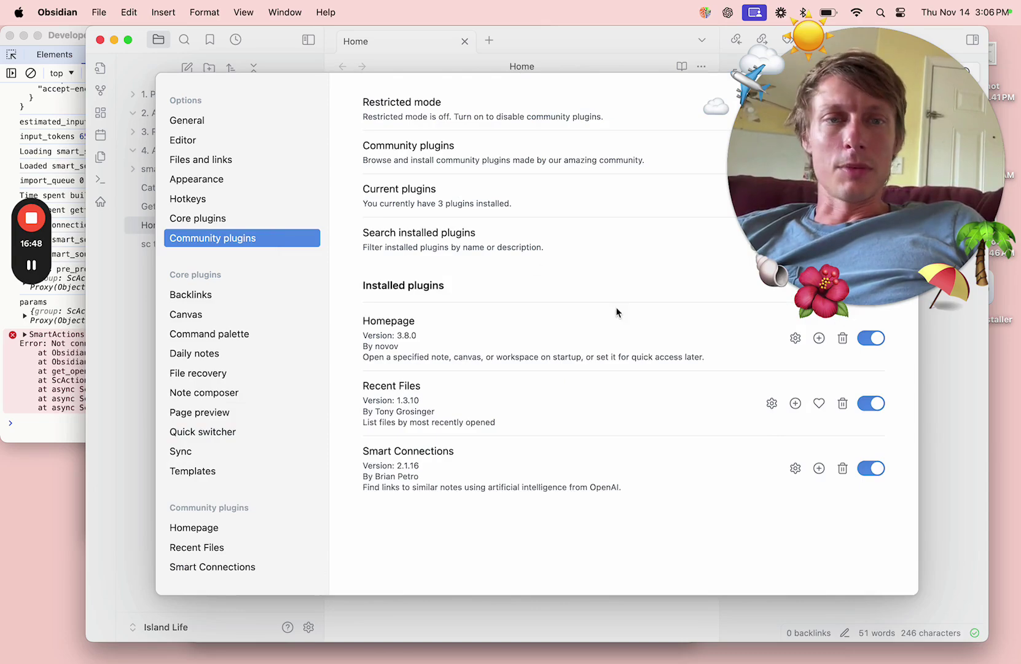
left_click_drag(796, 137, 204, 440)
left_click(816, 198)
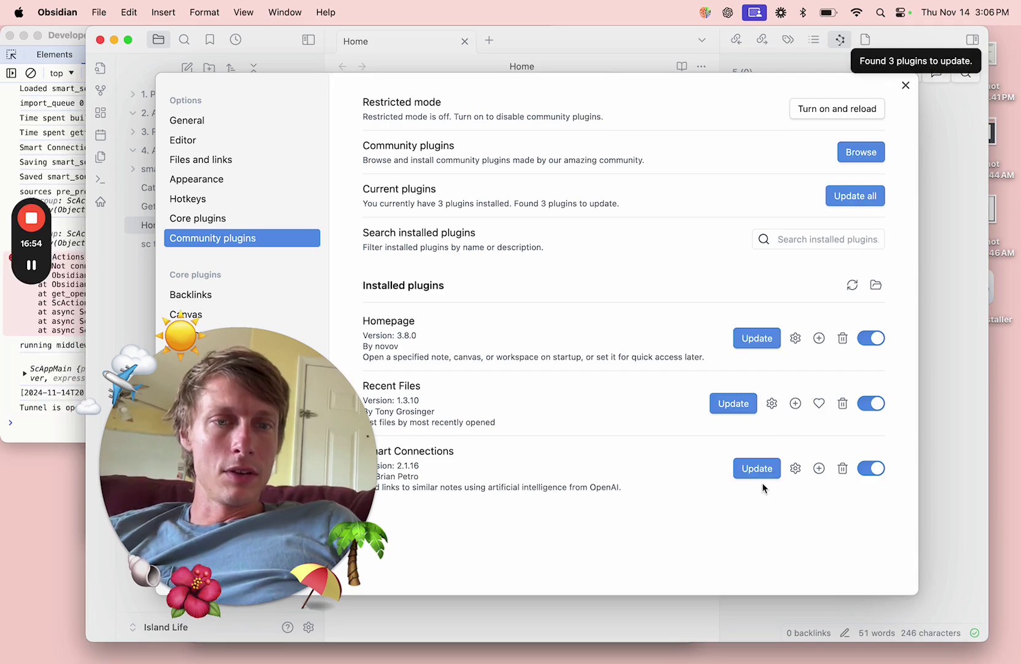
left_click(762, 468)
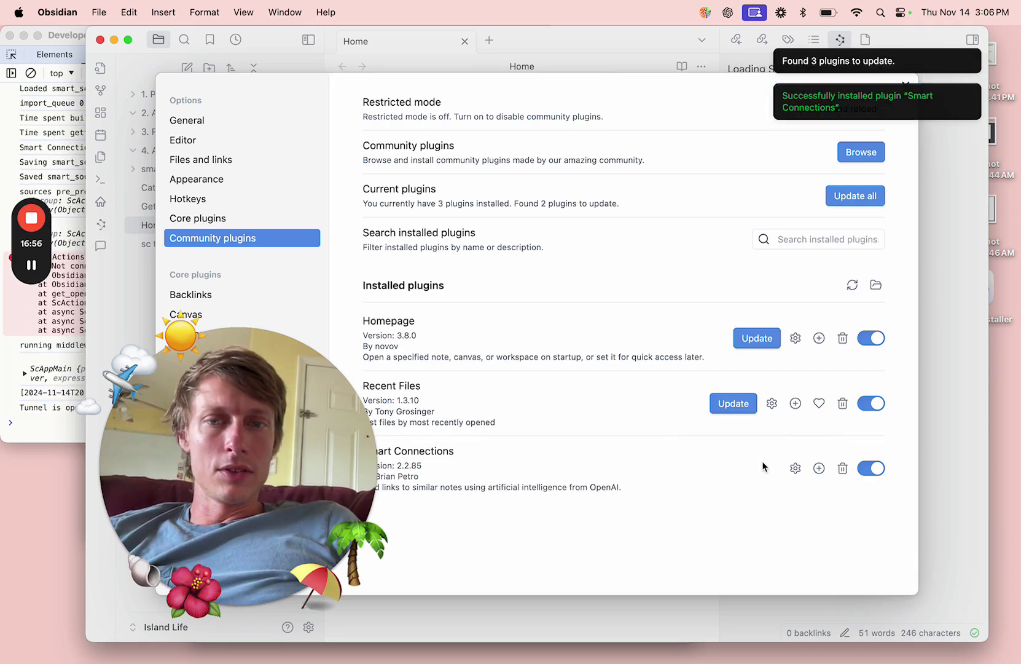
key("Escape")
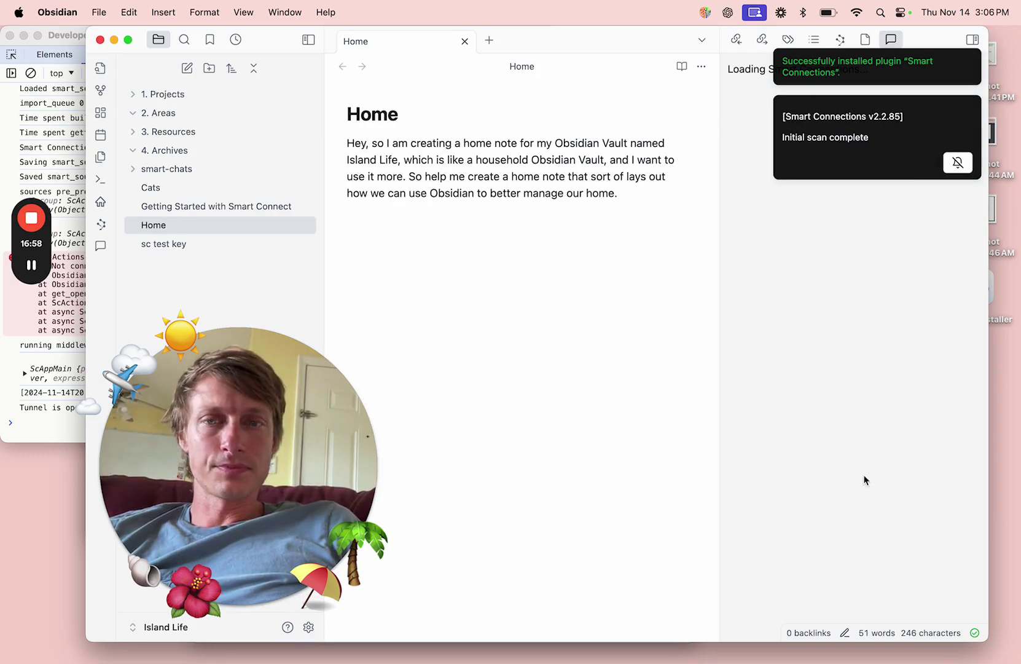
Confirm Smart Connections settings report Smart Sources 100% embedded, then view Smart Connect's console
left_click_drag(231, 503, 231, 353)
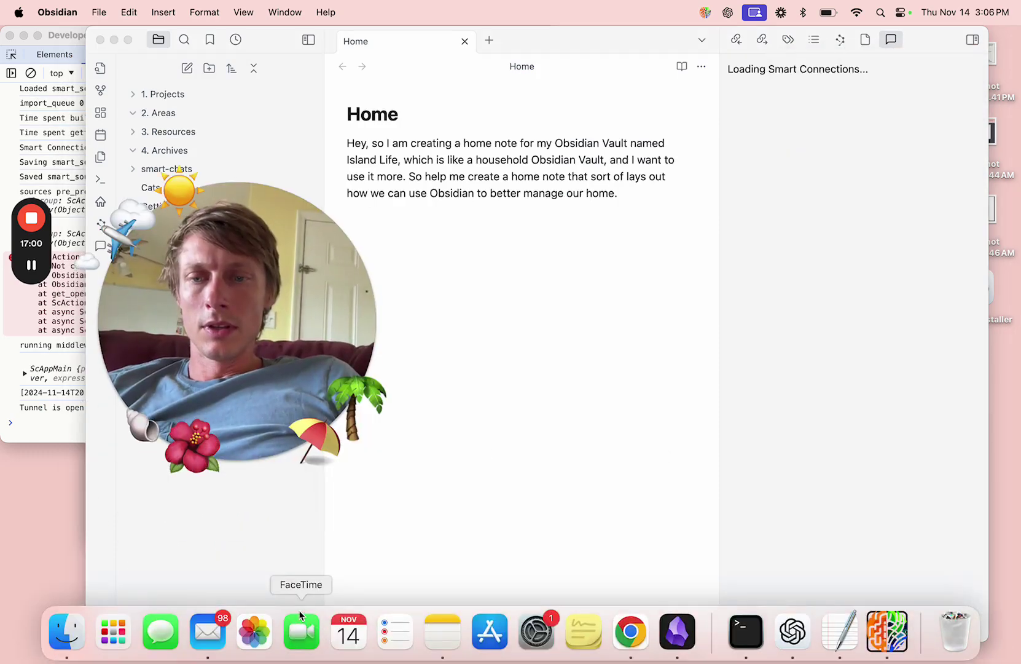
left_click(308, 627)
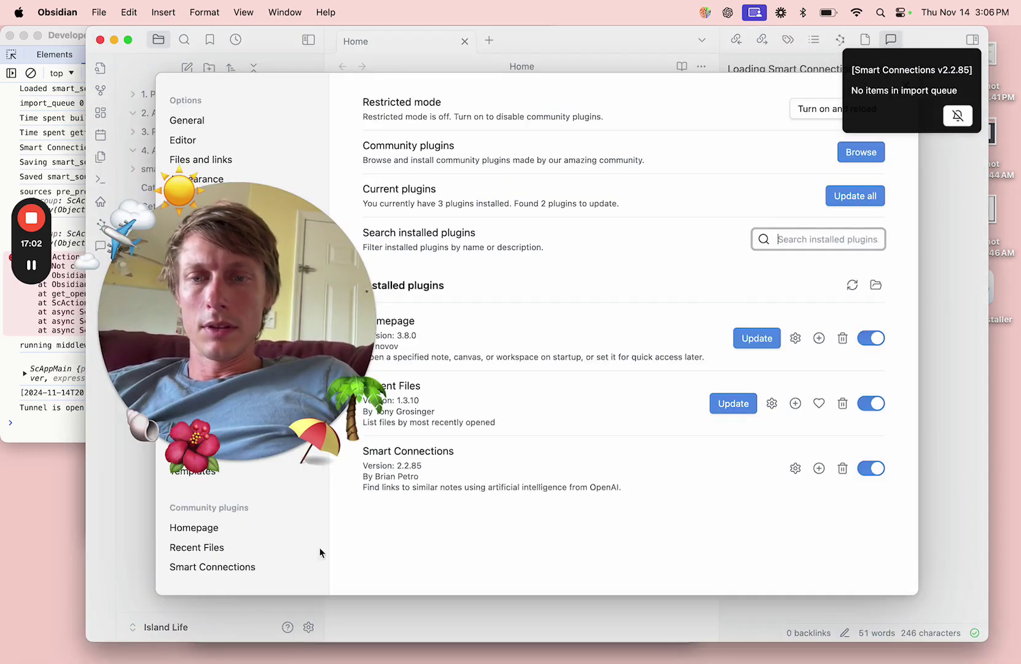
left_click(795, 468)
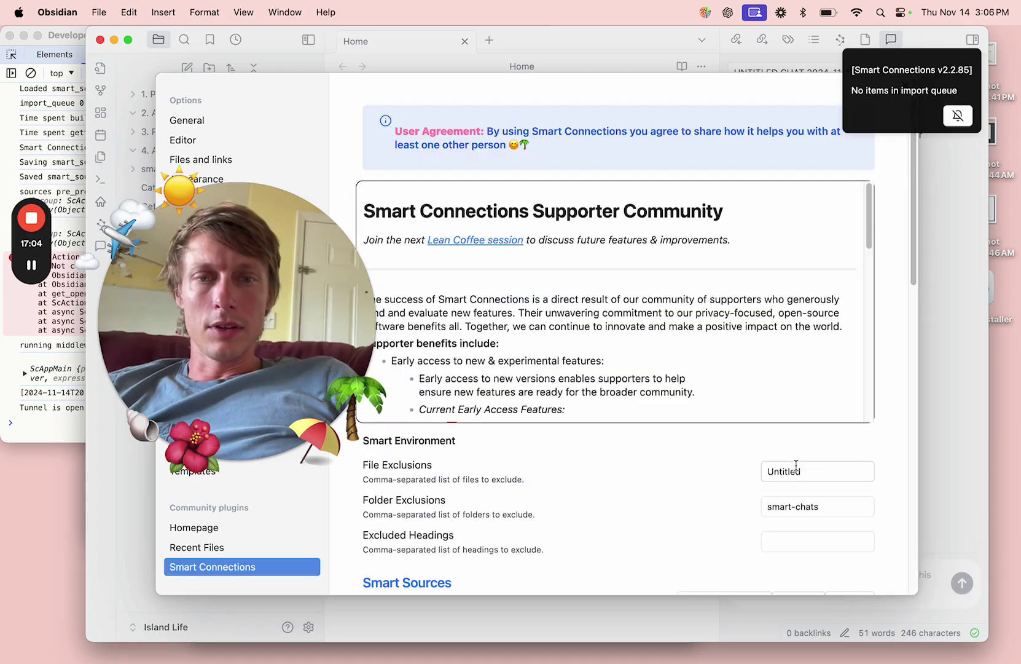
scroll(656, 474, "down", 10)
scroll(656, 474, "down", 8)
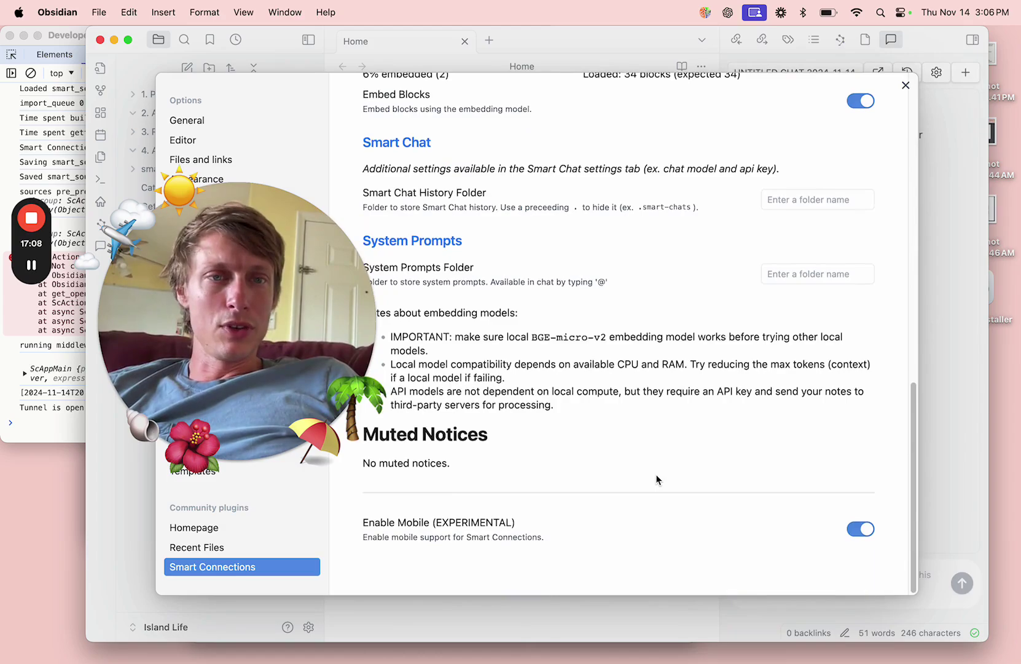
scroll(656, 480, "up", 5)
scroll(656, 478, "up", 5)
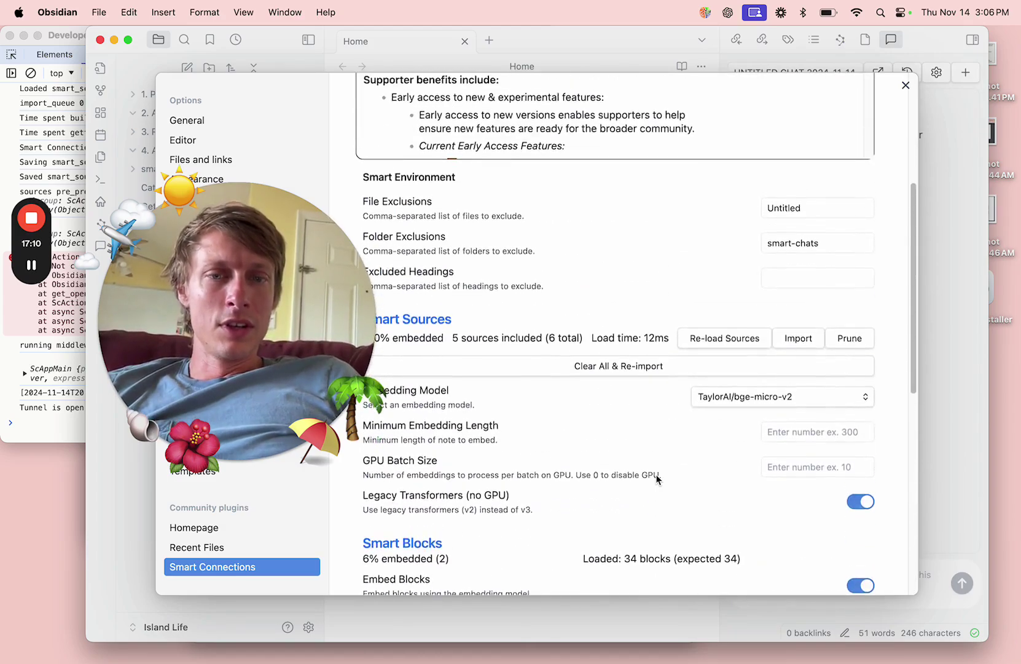
scroll(655, 479, "down", 4)
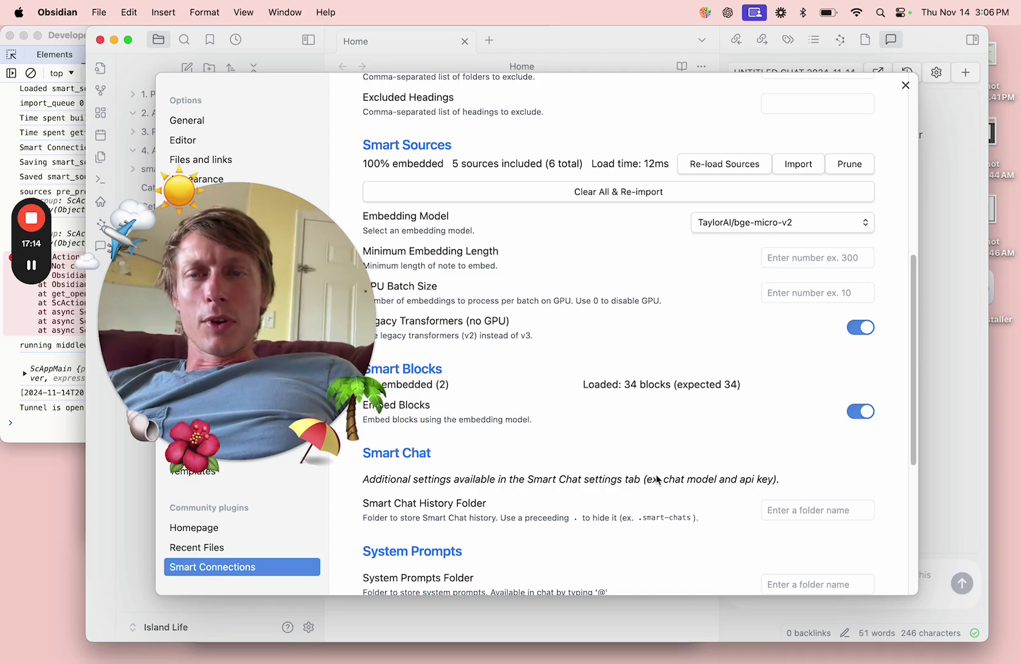
mouse_move(132, 452)
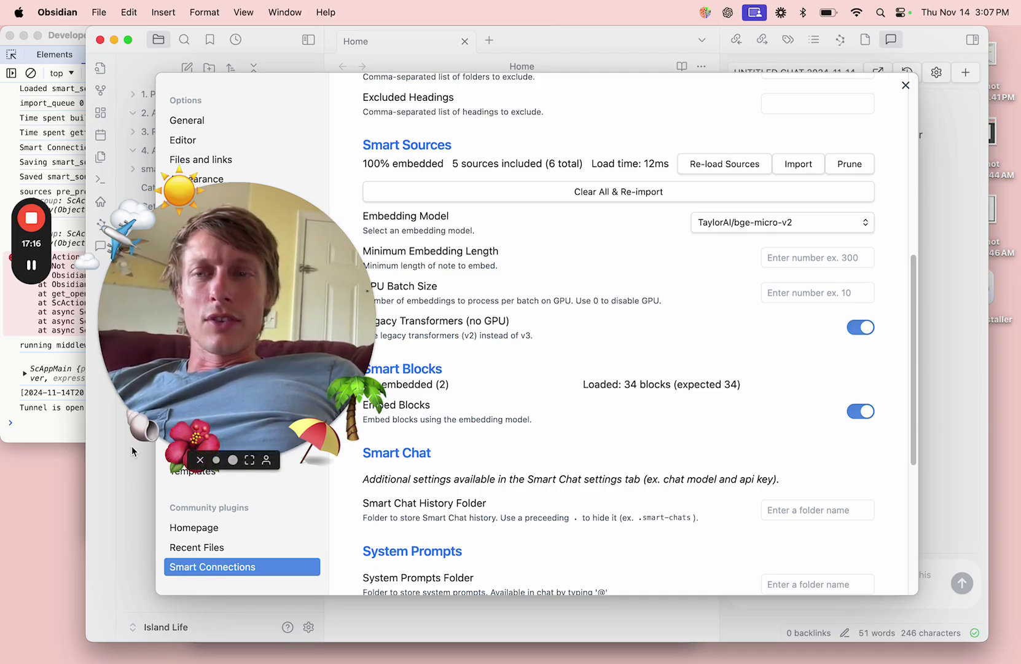
left_click(54, 433)
Reload Smart Connect with Cmd+R, then close Obsidian's Settings to reveal the Home note
key("super+r")
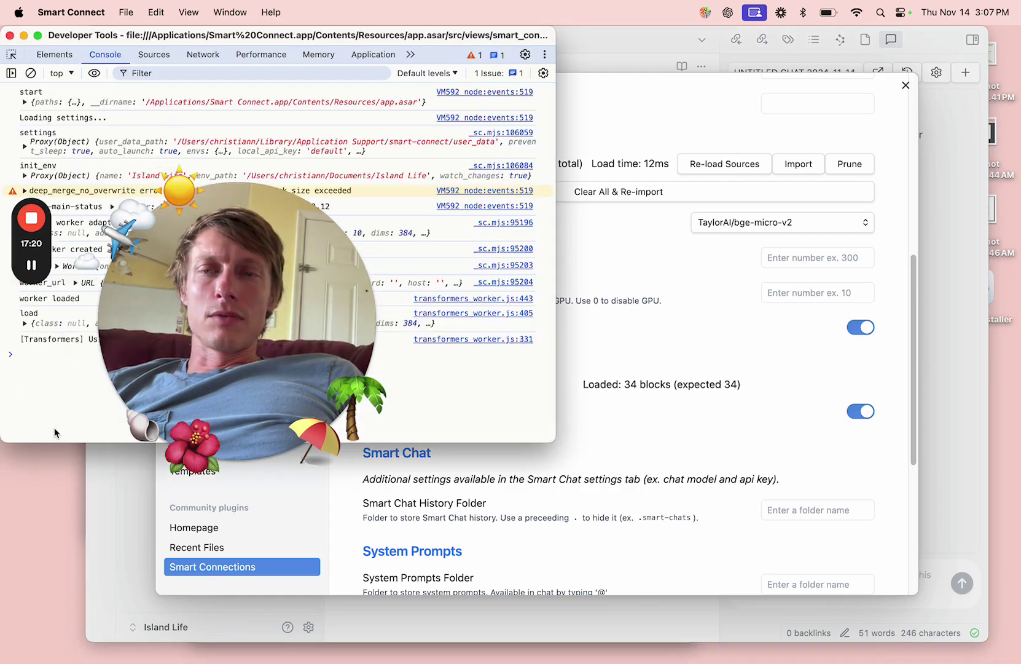
left_click_drag(195, 339, 118, 452)
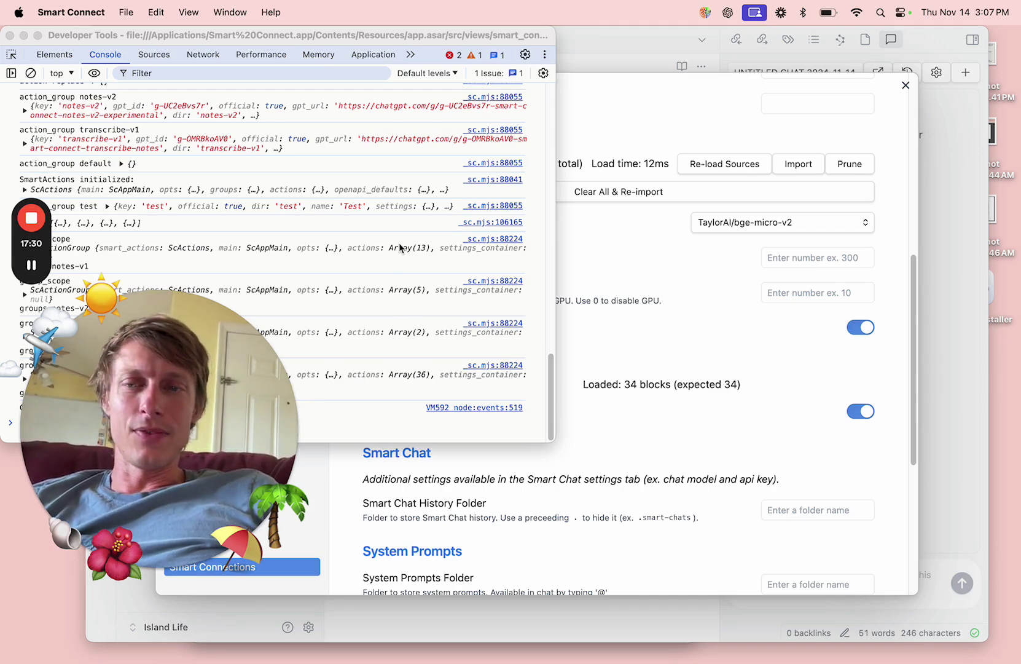
left_click(482, 113)
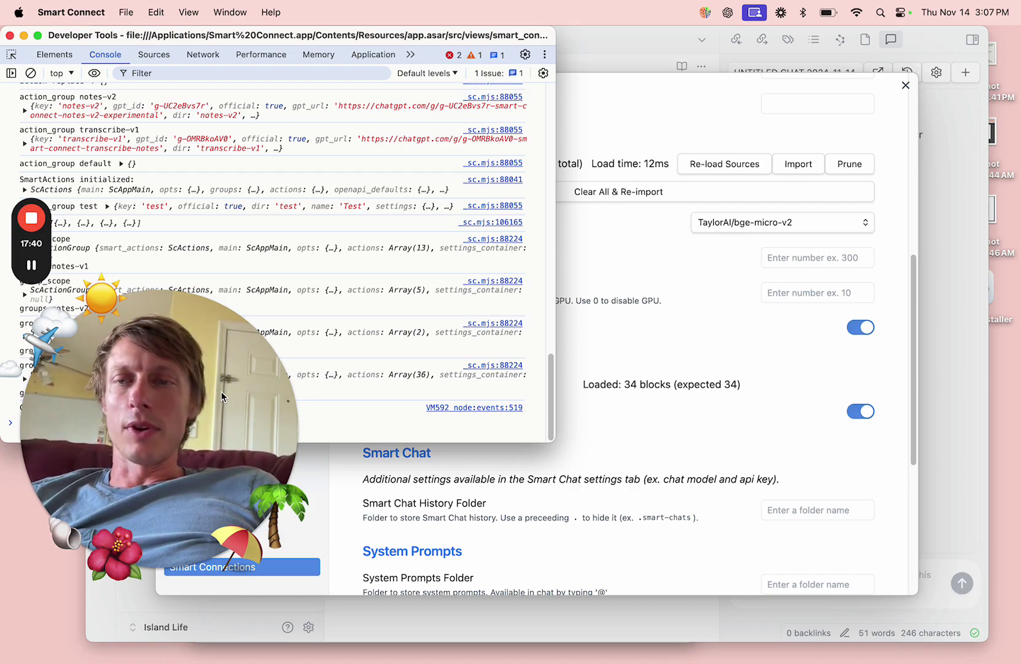
left_click(620, 233)
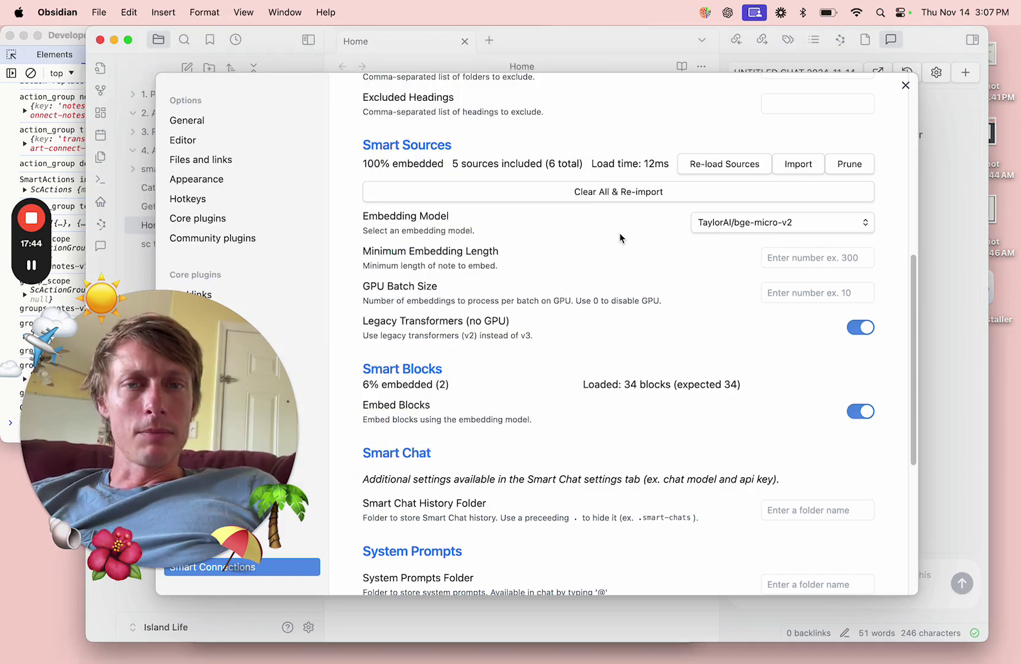
left_click(970, 248)
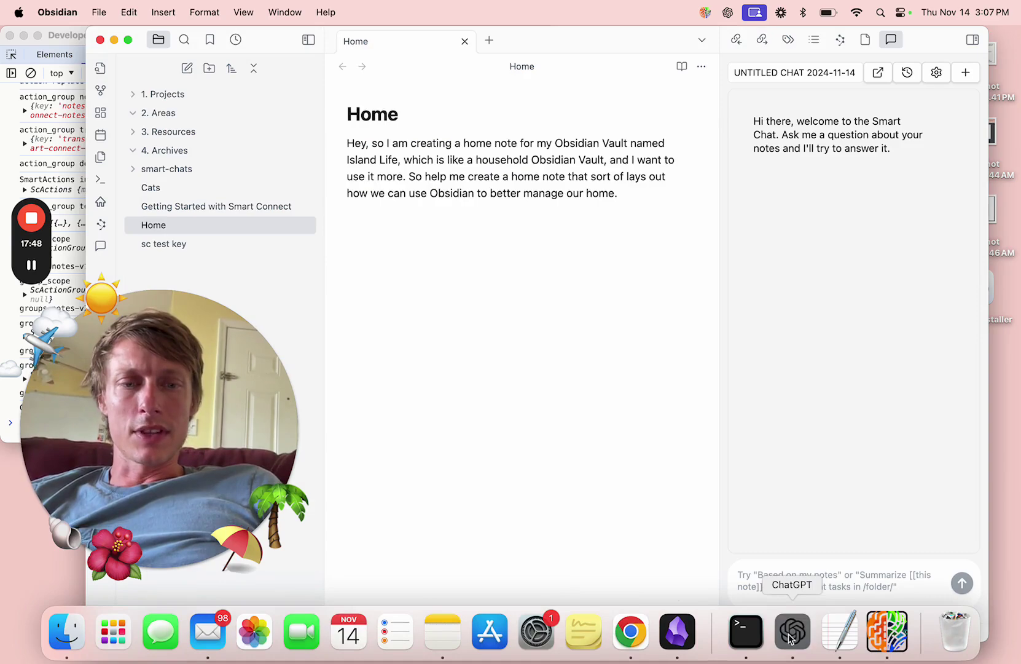
Edit and resend 'Read my open notes' to the Notes v2 GPT in ChatGPT
left_click(792, 633)
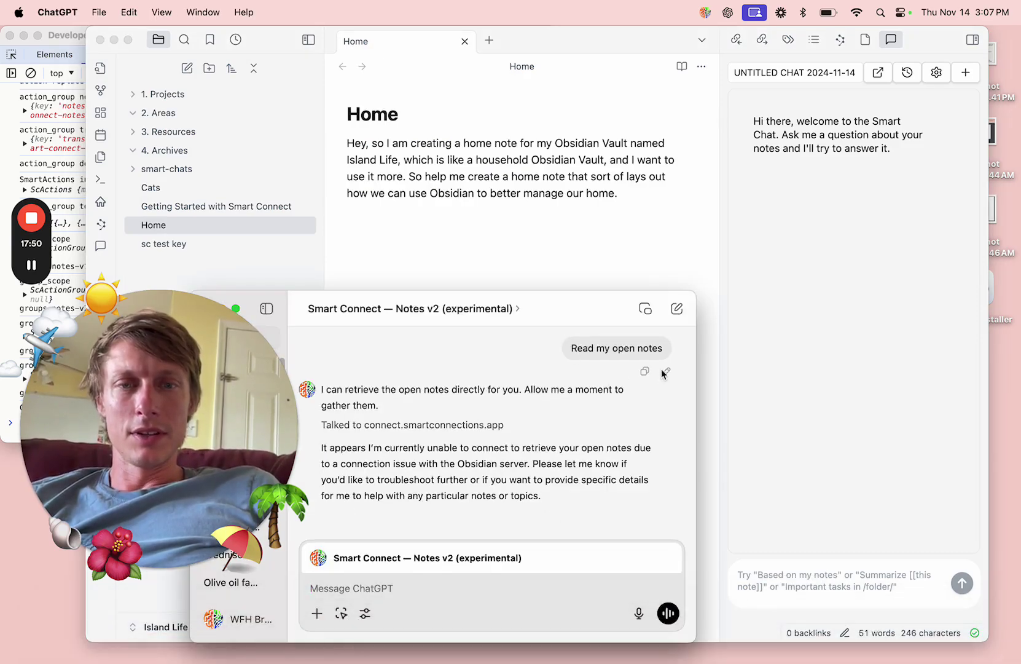
left_click(666, 372)
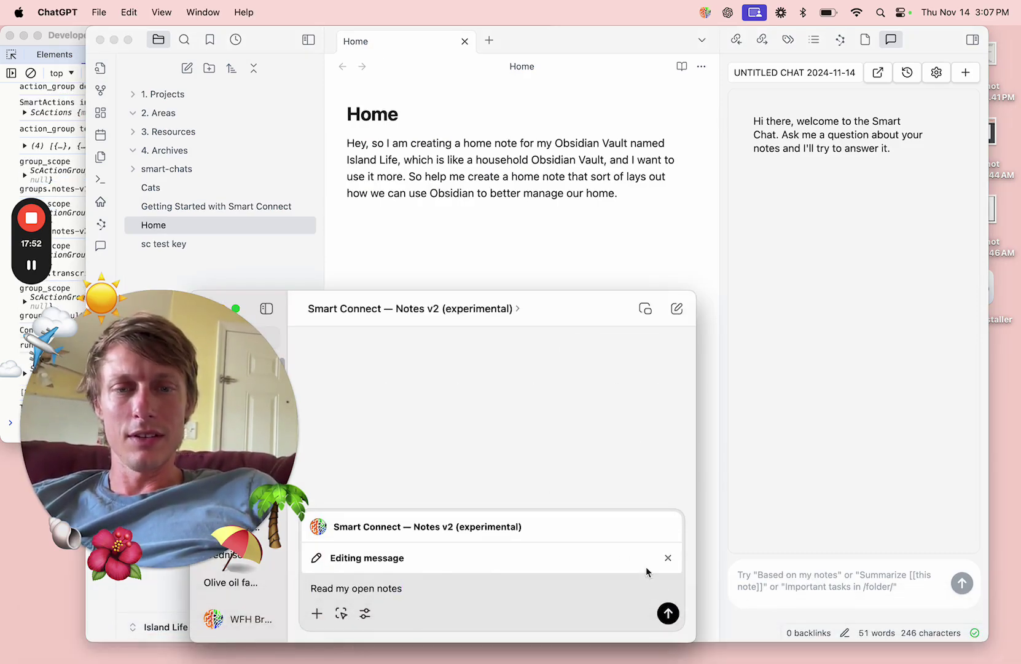
left_click(669, 614)
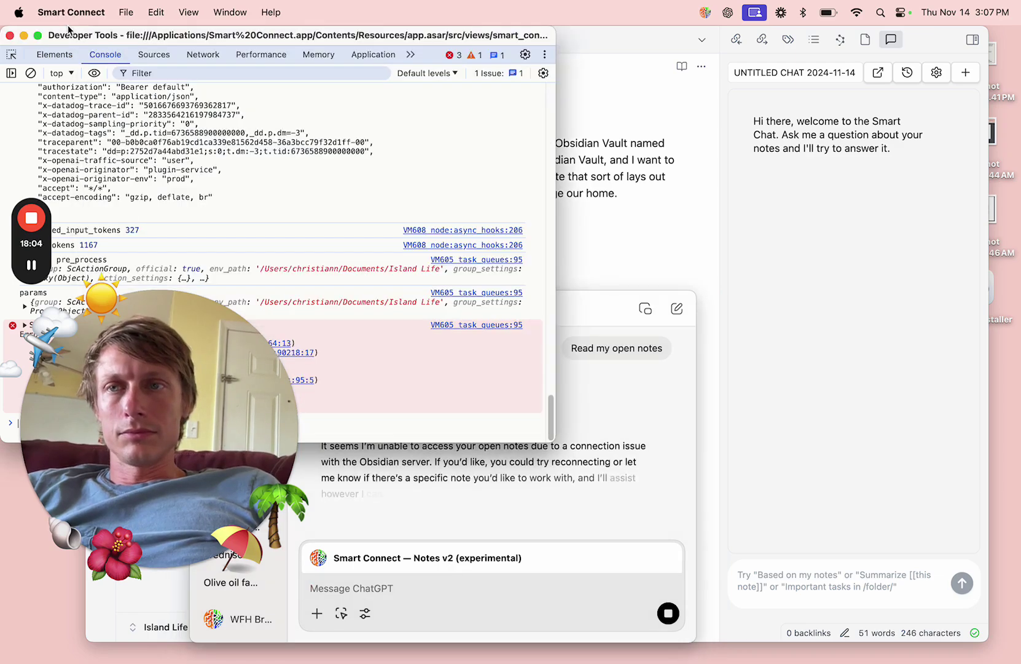
Move between the Smart Connect console and Obsidian, dismissing an accidentally opened emoji picker
left_click_drag(168, 330, 848, 125)
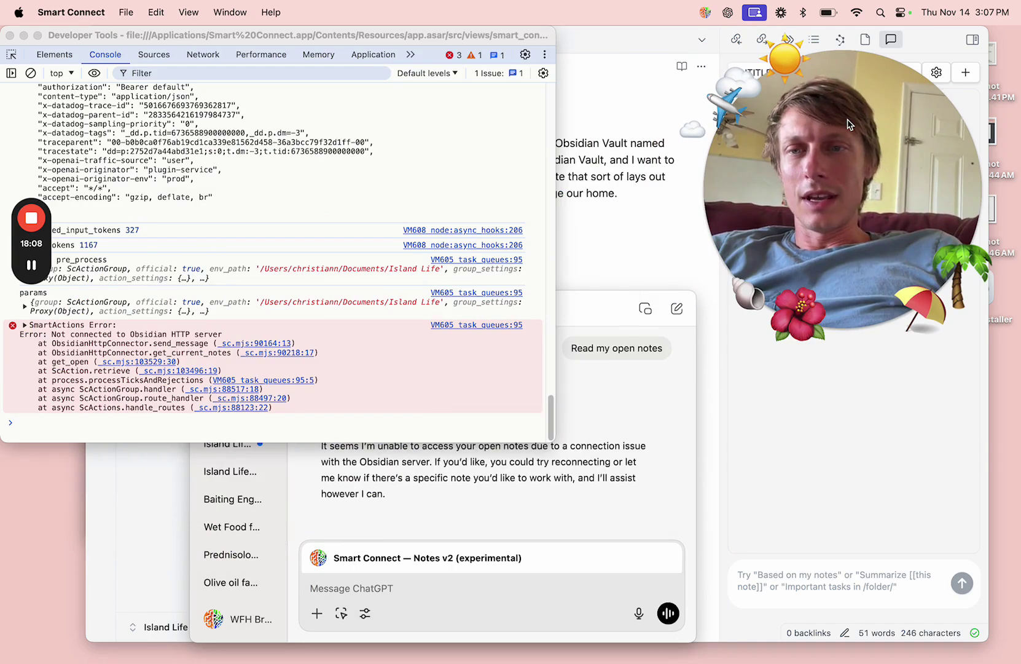
left_click(337, 392)
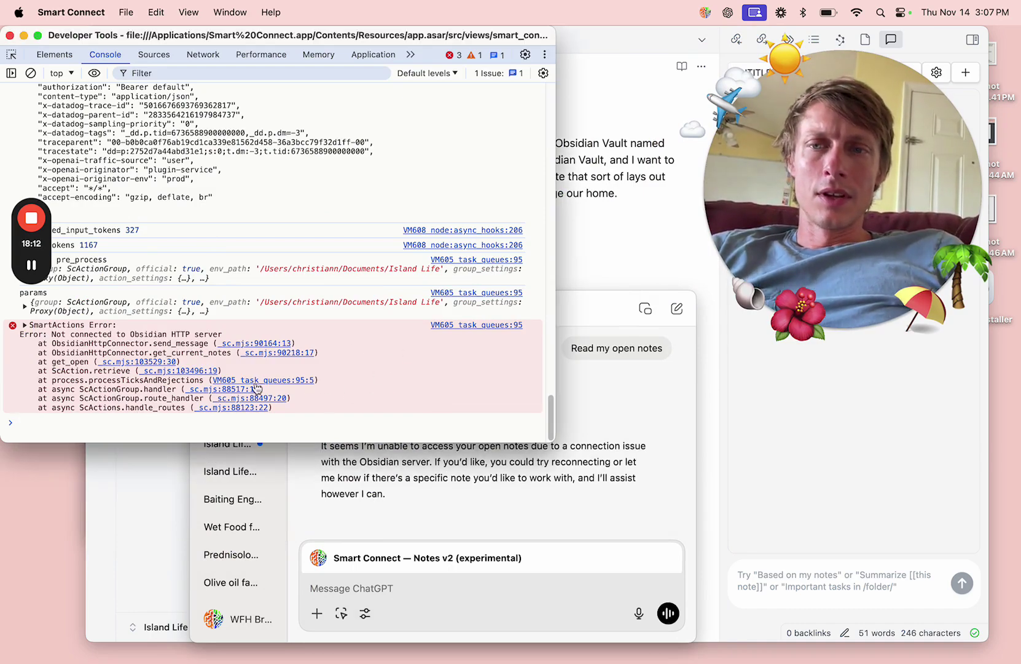
left_click(803, 500)
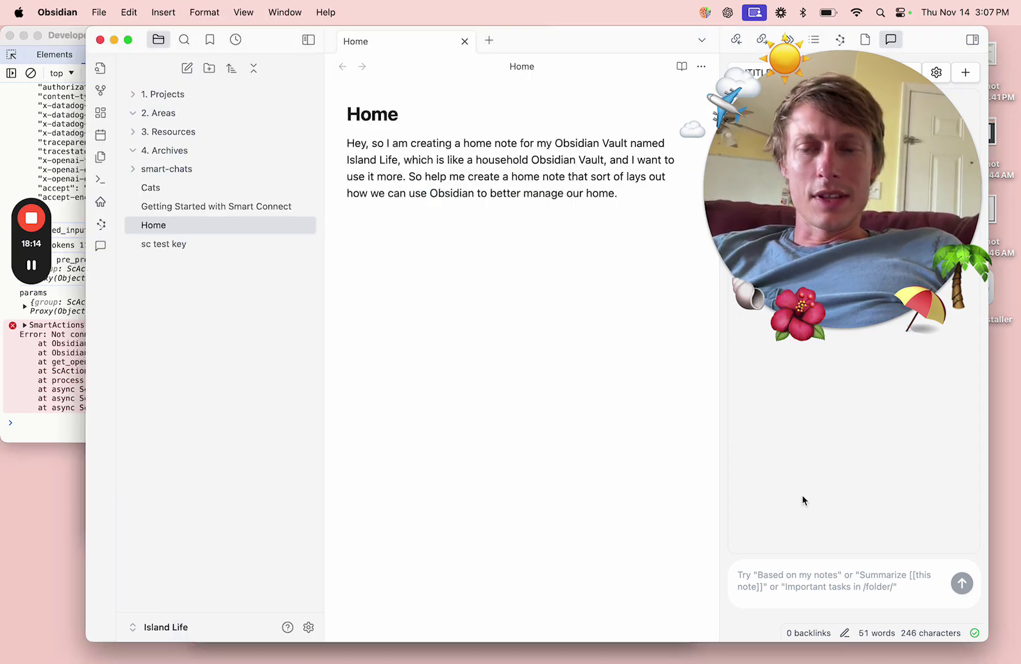
key("ctrl+super+space")
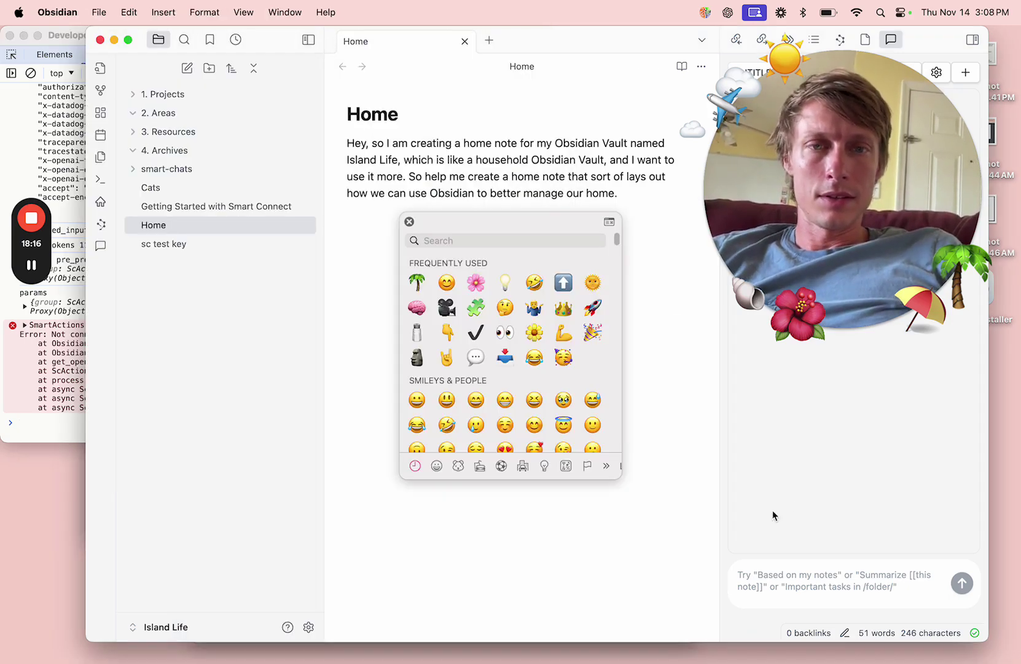
left_click(409, 221)
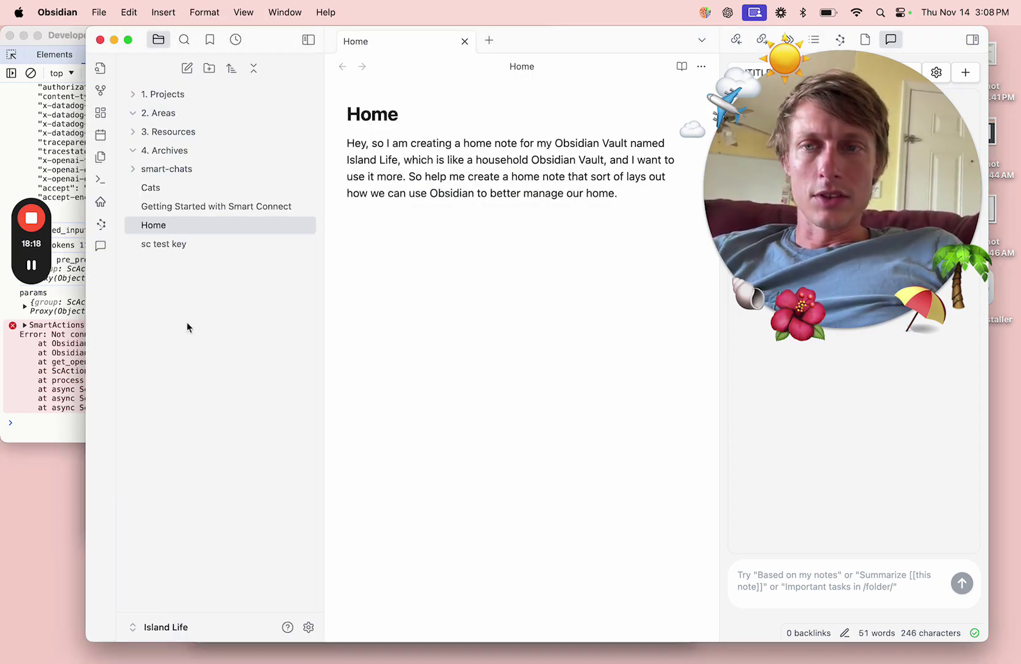
Reload Smart Connect with Cmd+R, then open Obsidian's View menu
left_click(43, 412)
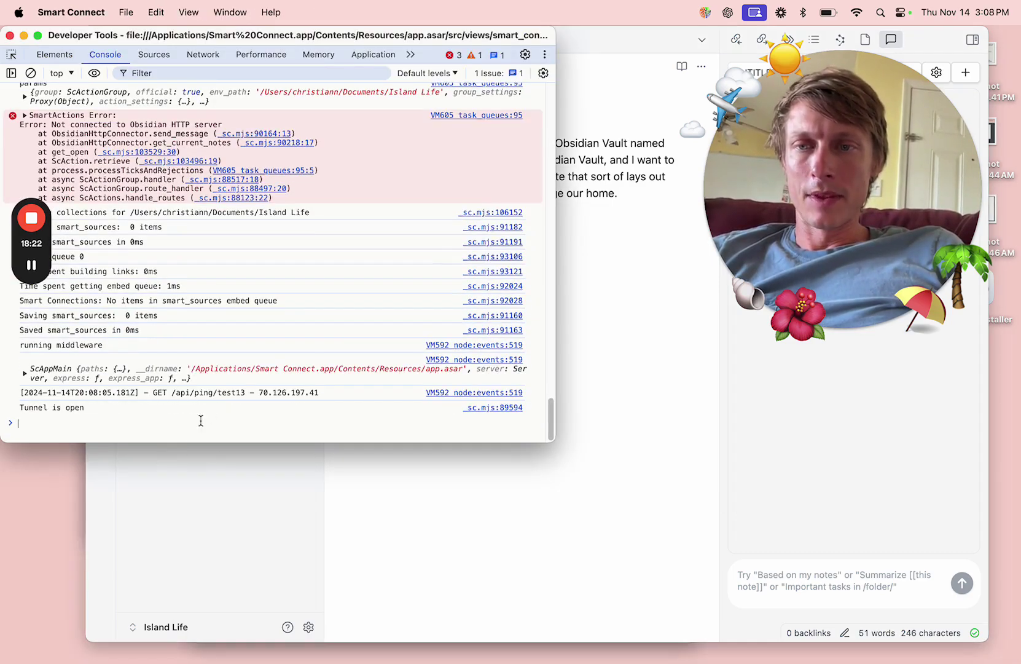
key("super+r")
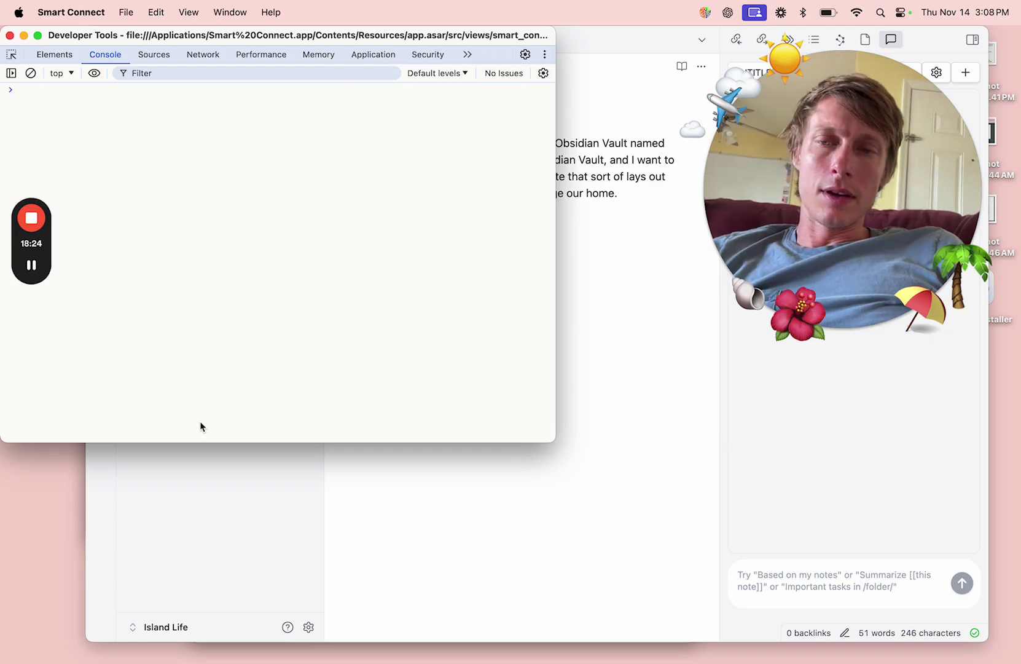
left_click(626, 596)
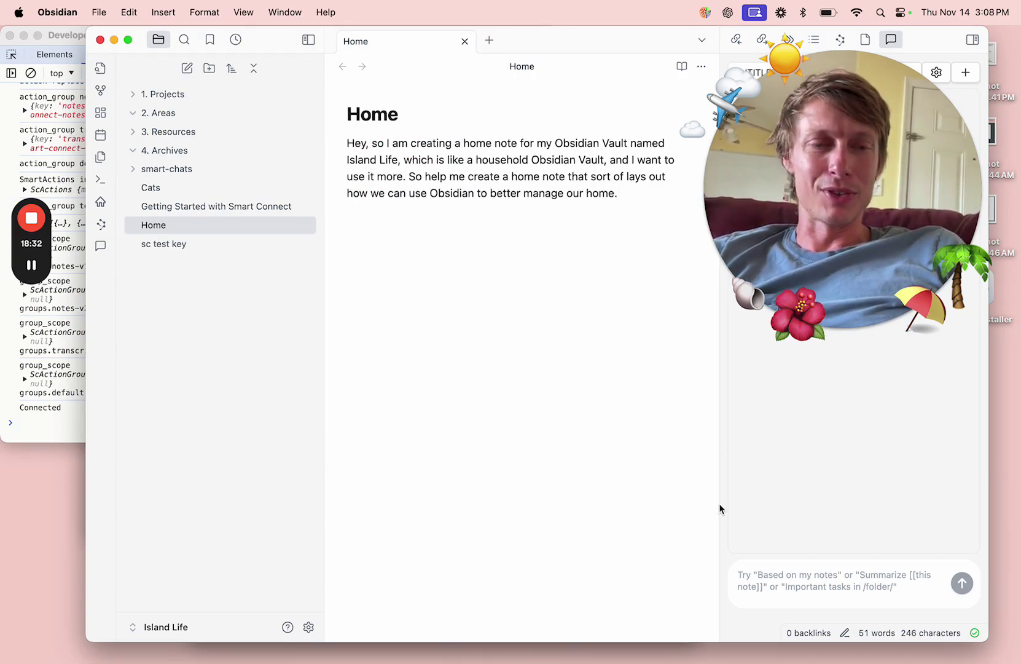
left_click(277, 8)
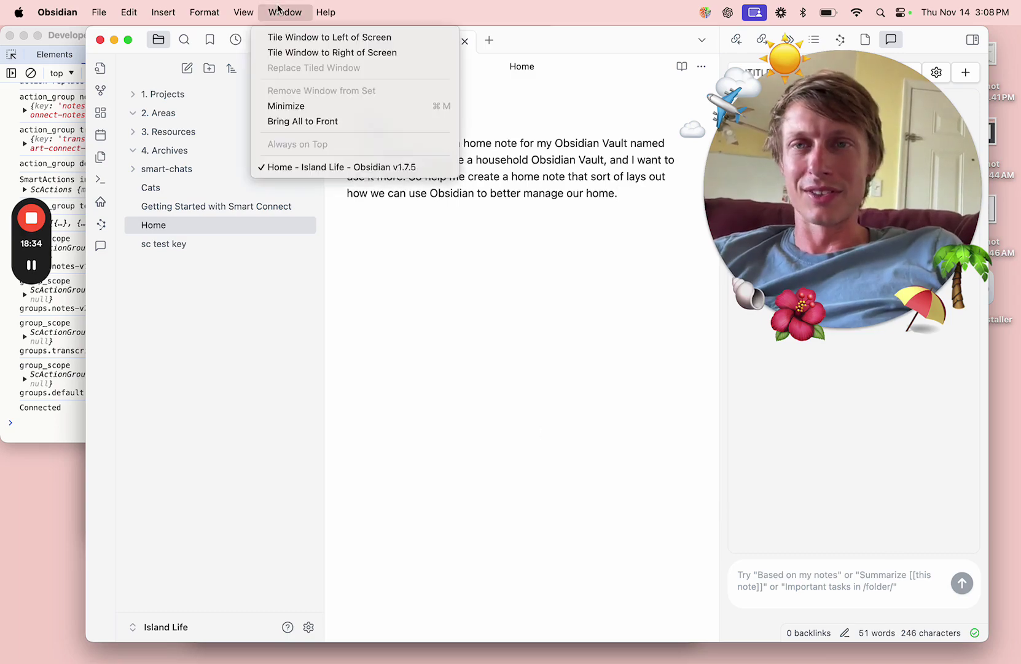
Open Obsidian's developer console and reload Obsidian with Cmd+R to restart its plugins
mouse_move(244, 12)
left_click(317, 282)
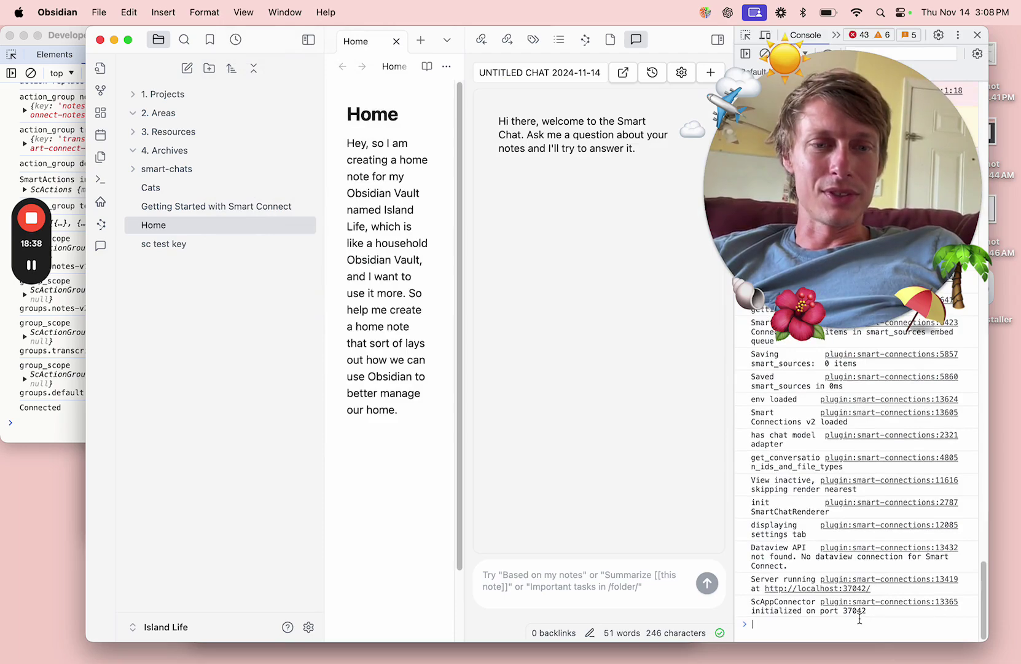
key("super+r")
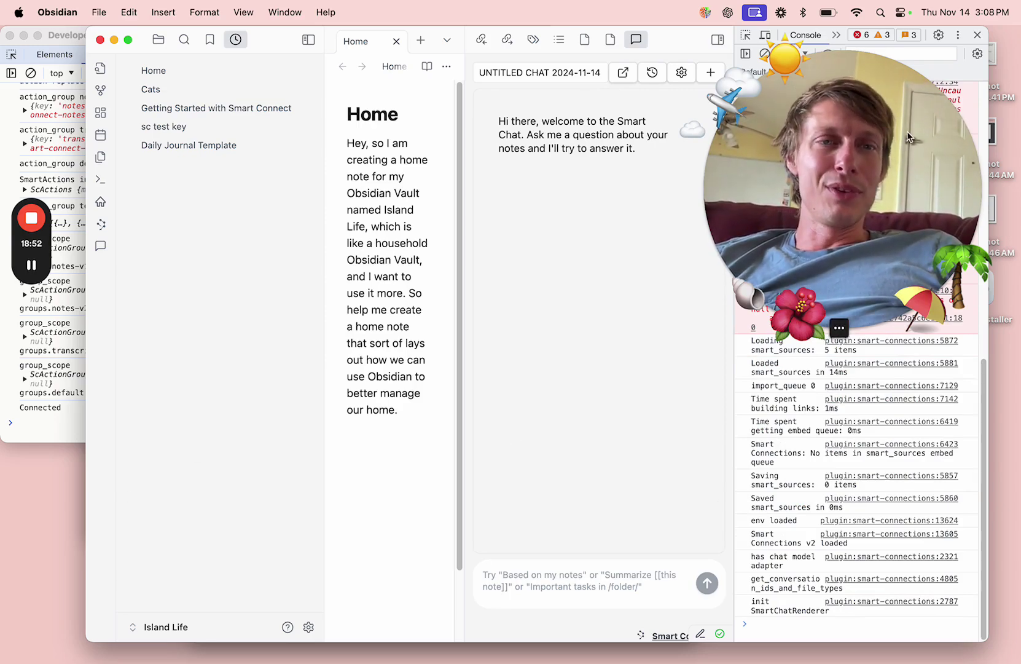
Close the developer console and toggle the Smart Chat sidebar off and back on
left_click_drag(910, 135, 741, 175)
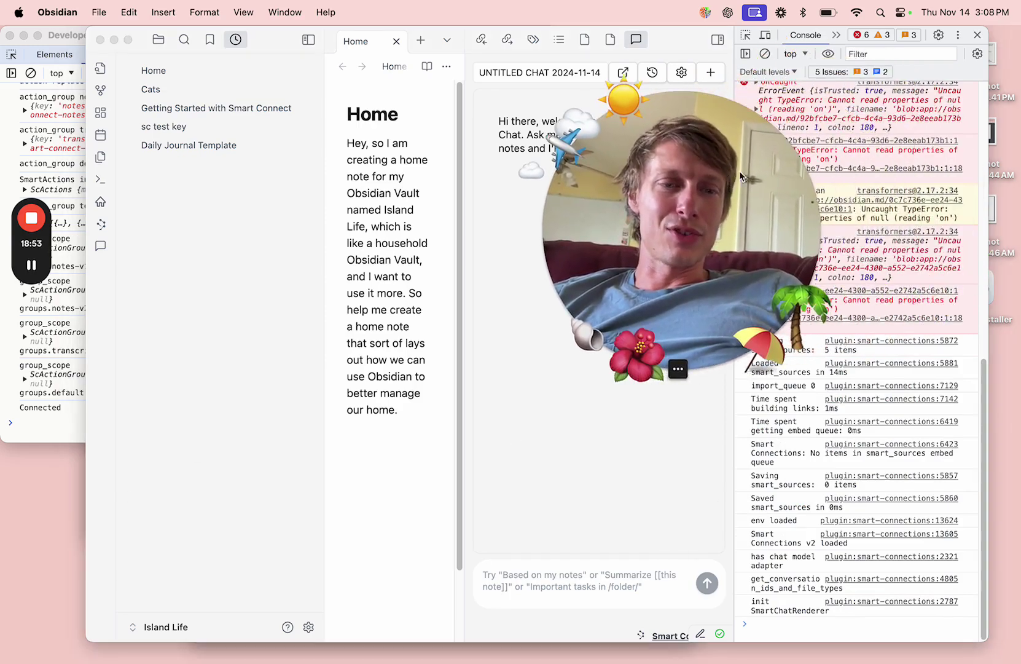
left_click(977, 36)
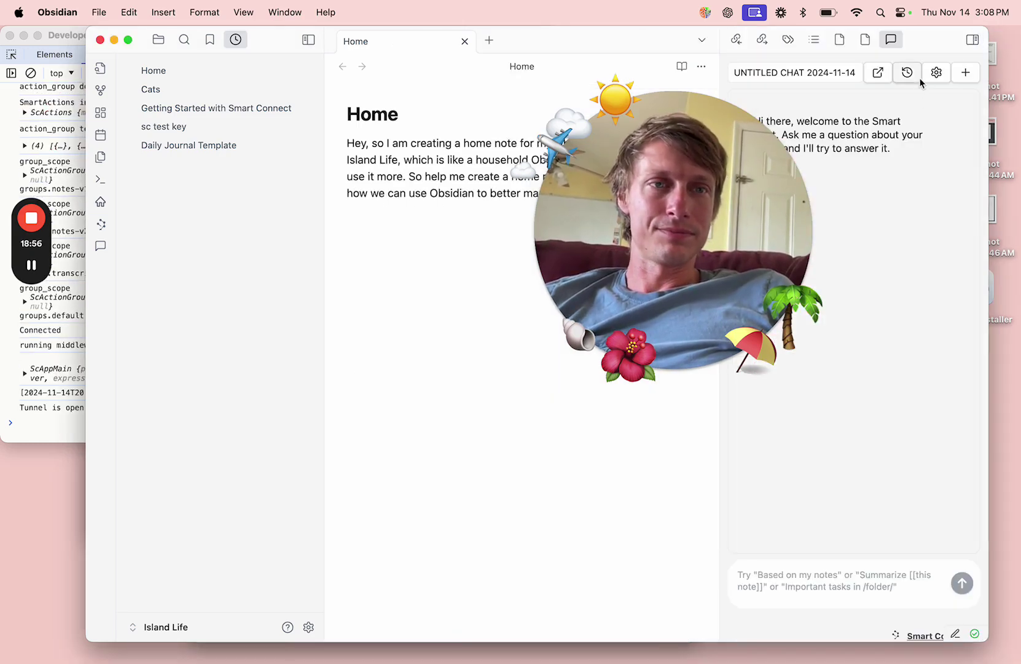
left_click(974, 43)
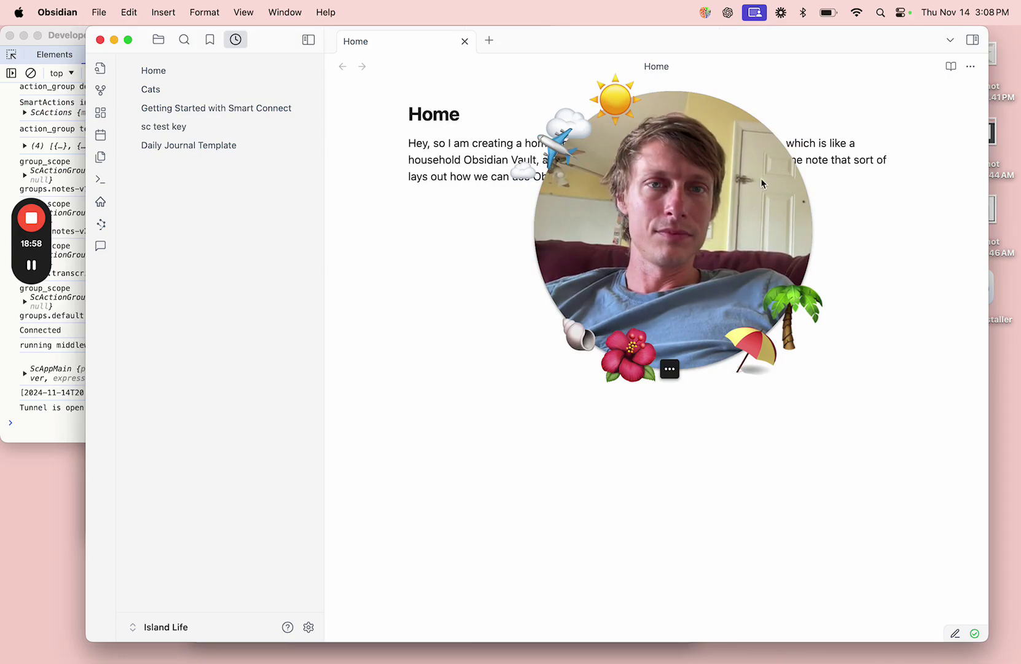
left_click(970, 41)
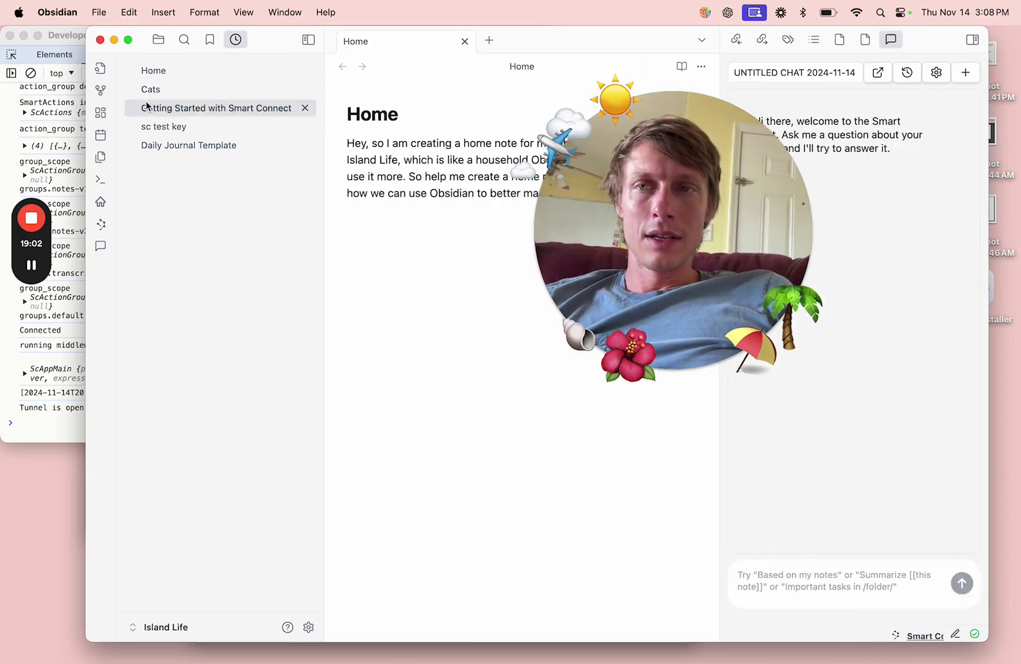
Toggle Obsidian's developer tools on, scroll through the Smart Connections logs, and open the vault list
left_click(239, 12)
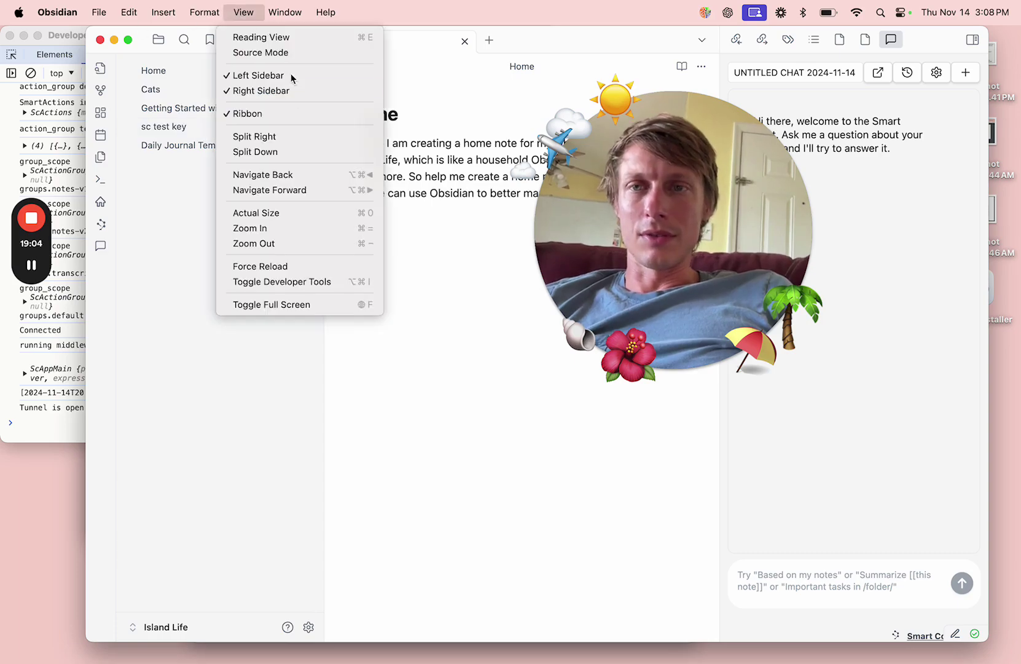
left_click(292, 282)
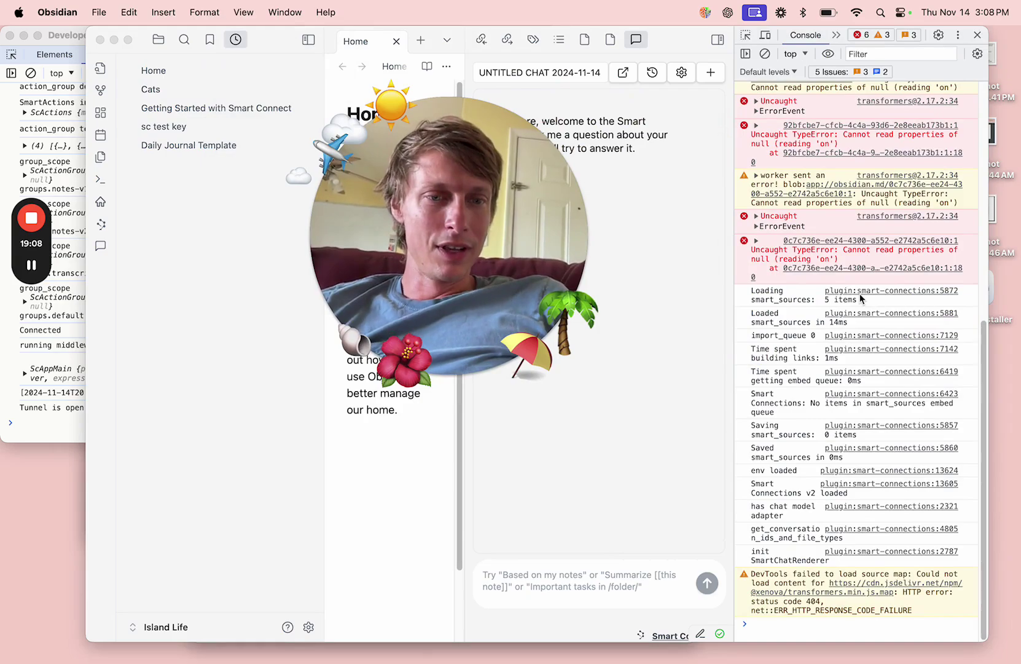
scroll(860, 300, "up", 10)
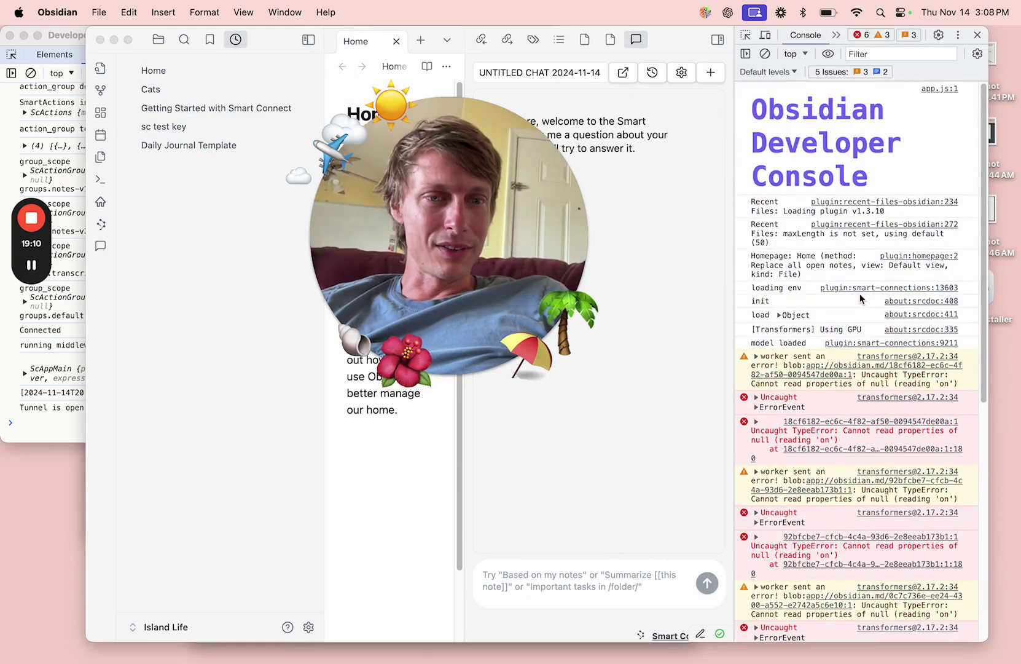
scroll(861, 299, "down", 8)
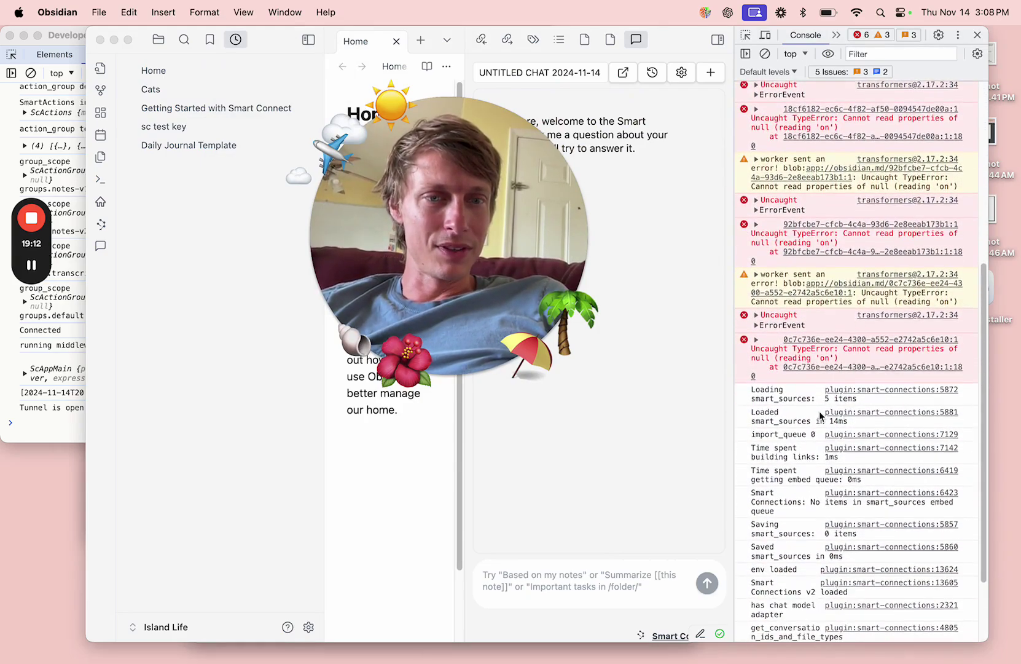
scroll(820, 416, "down", 3)
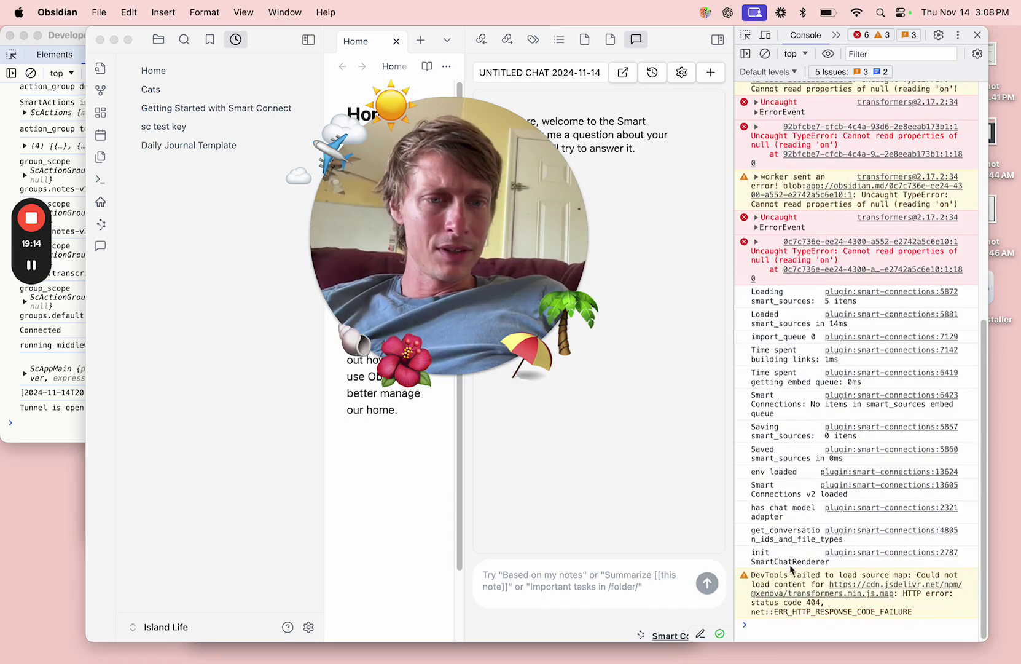
left_click(466, 534)
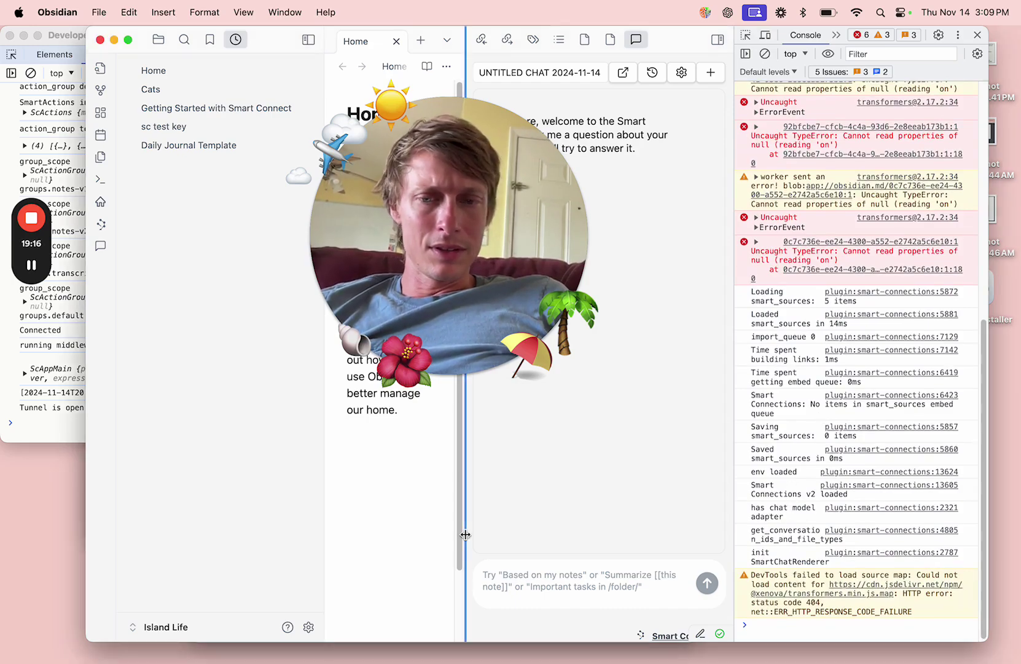
left_click(163, 627)
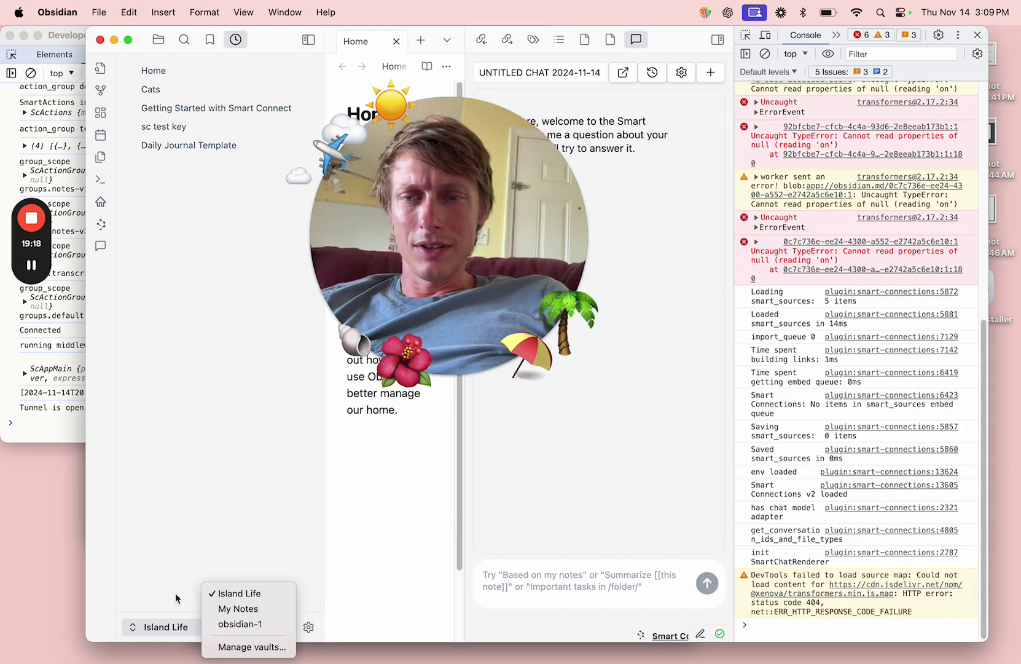
Dismiss the vault list, open Settings > General, and highlight the ScAppConnector port 37042 log line
left_click(150, 607)
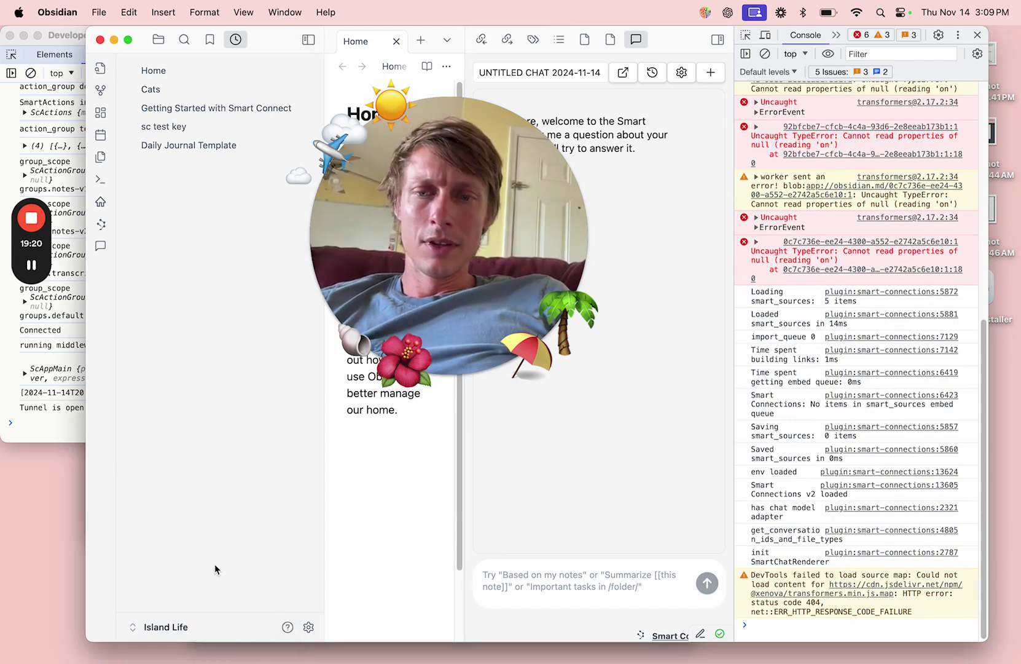
left_click(309, 627)
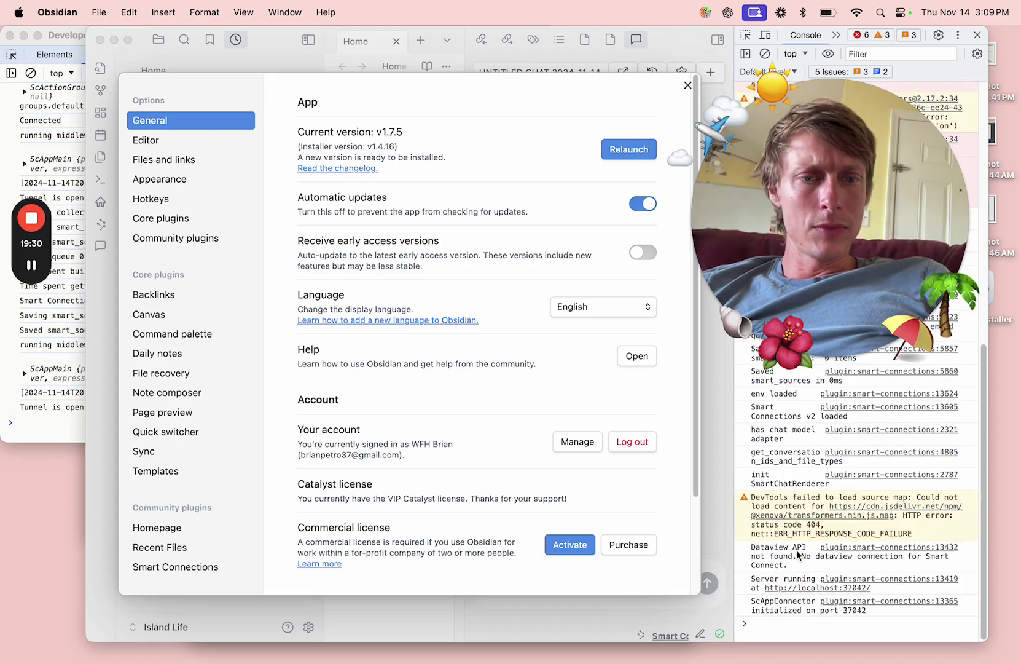
left_click(798, 614)
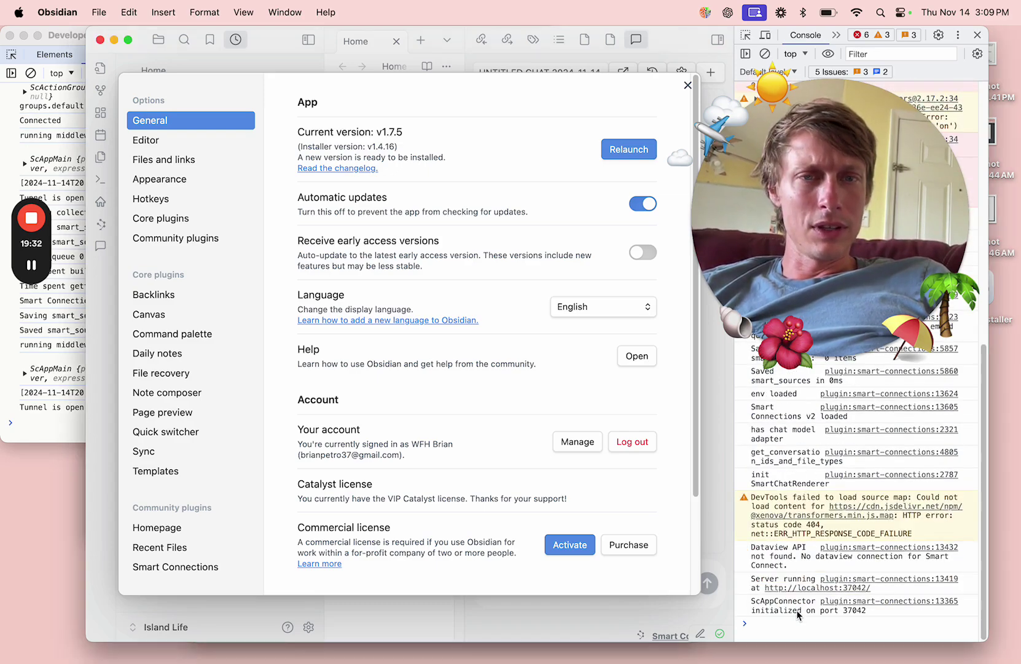
left_click_drag(822, 602, 749, 601)
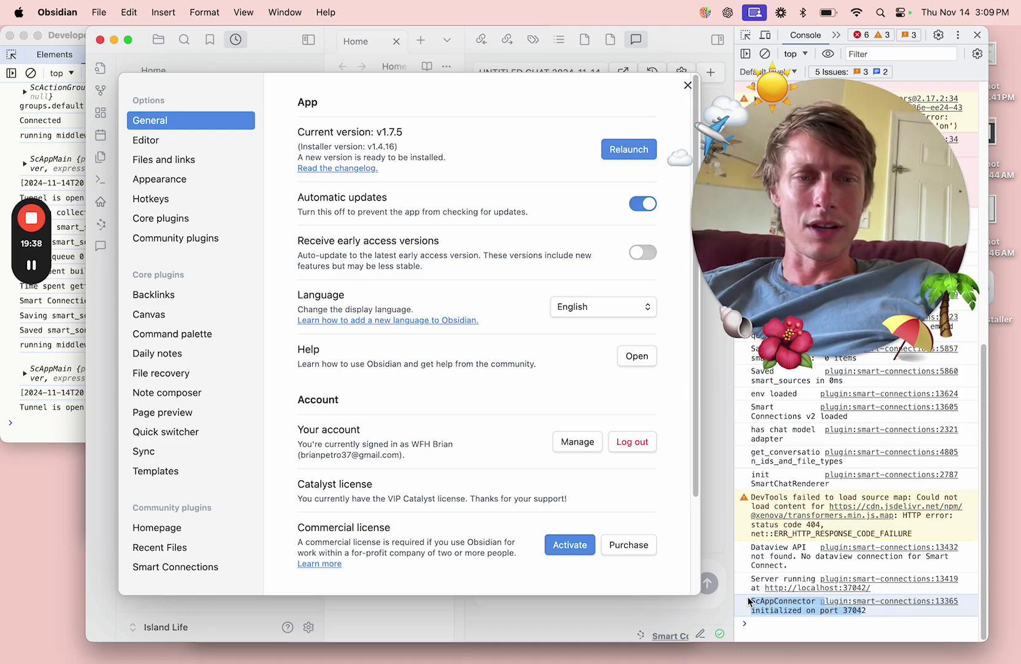
left_click(749, 601)
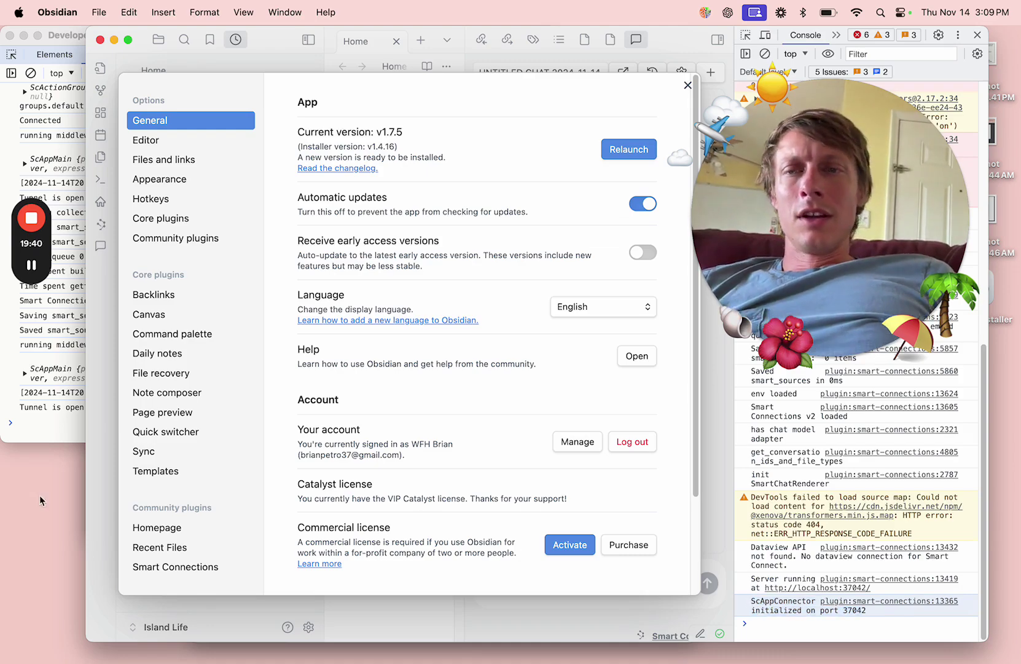
Resend 'Read my open notes' in ChatGPT, get 'No open notes were detected', then return to Obsidian
mouse_move(716, 661)
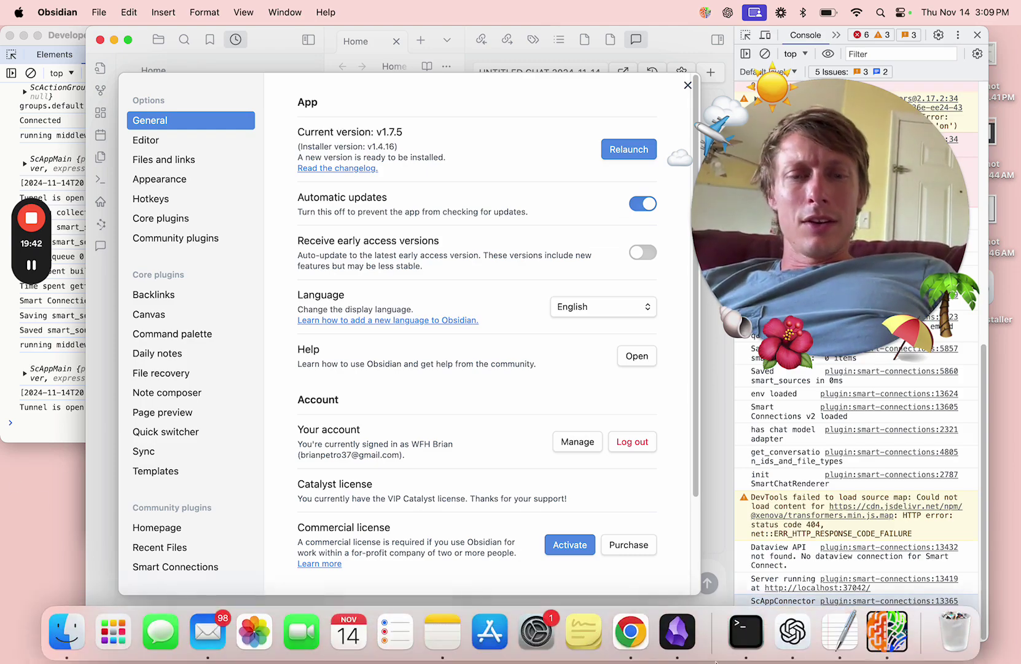
left_click(784, 645)
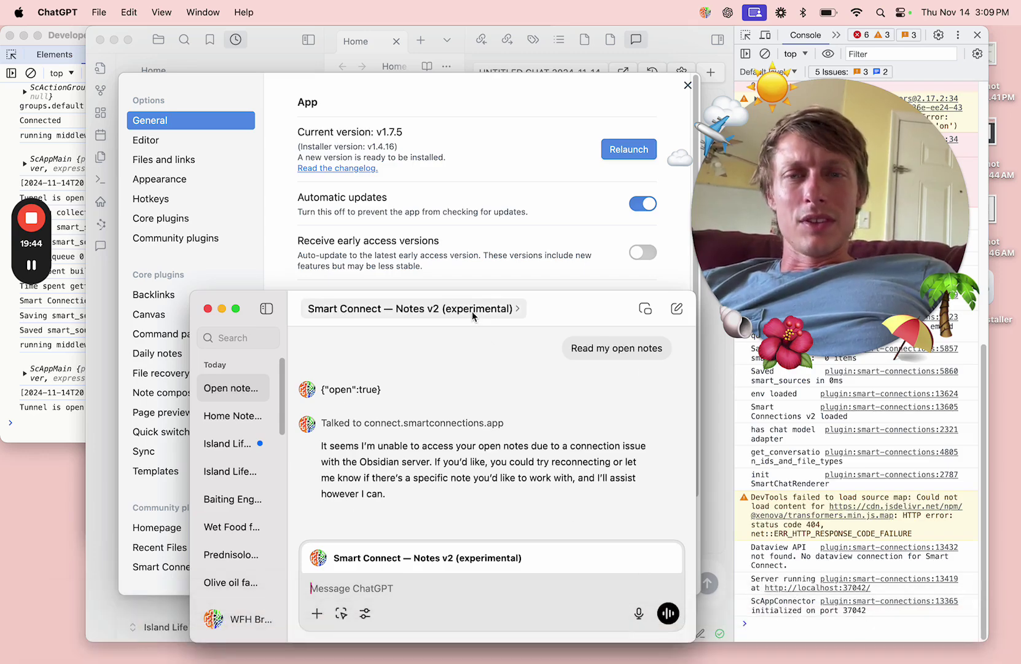
left_click_drag(572, 313, 557, 218)
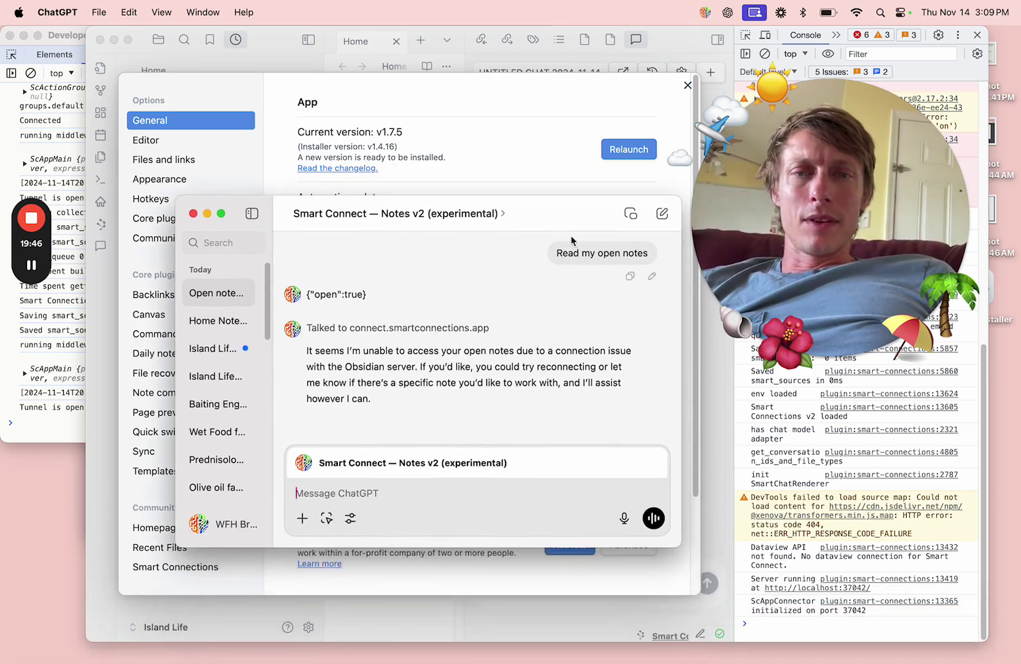
left_click(653, 275)
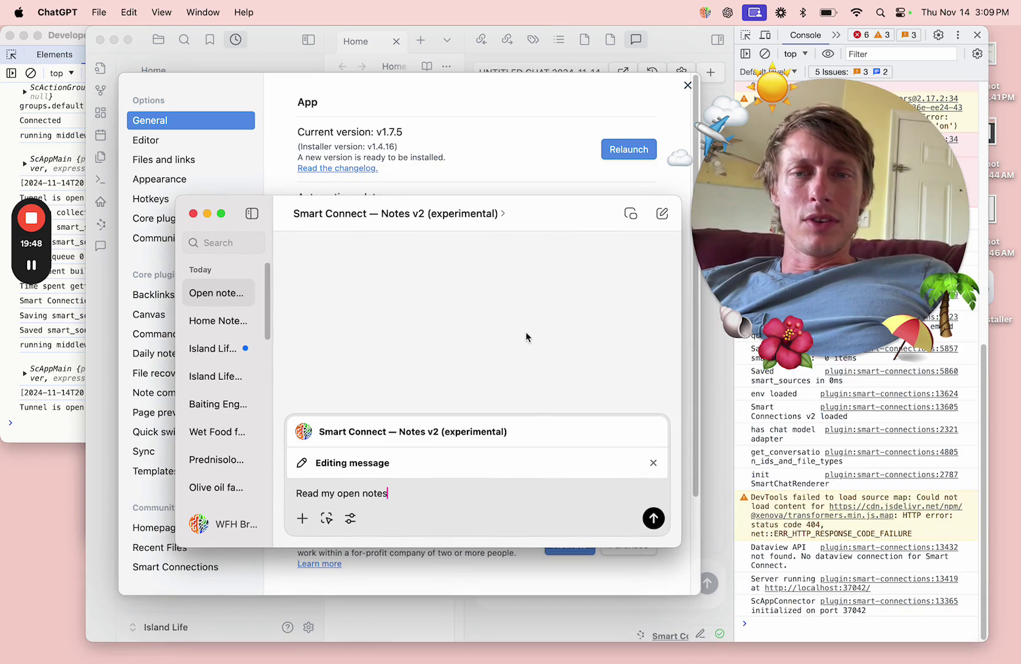
left_click(653, 518)
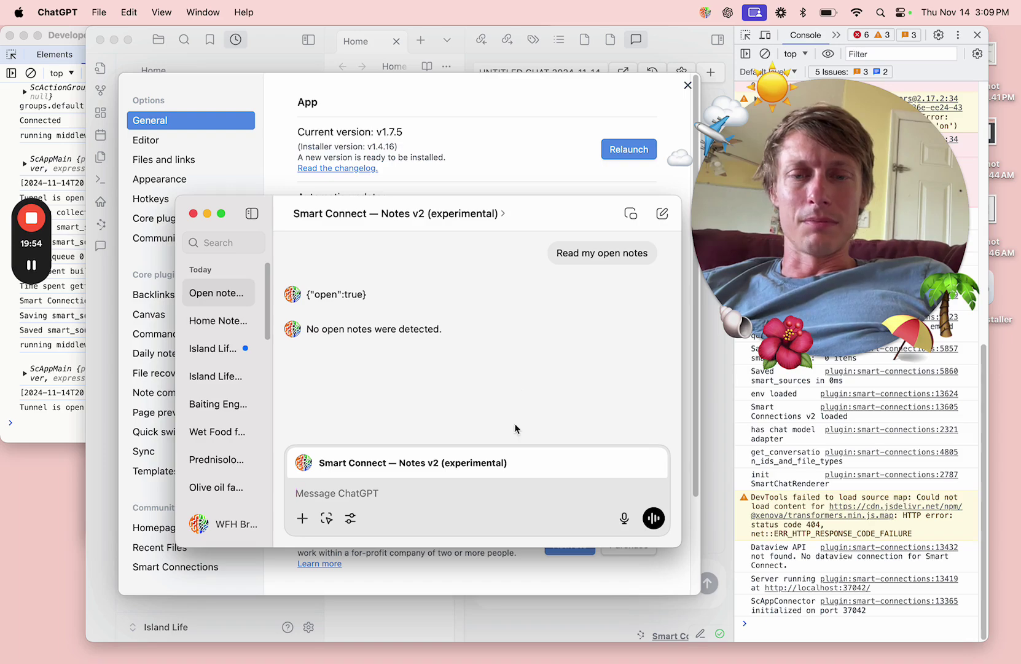
left_click(450, 625)
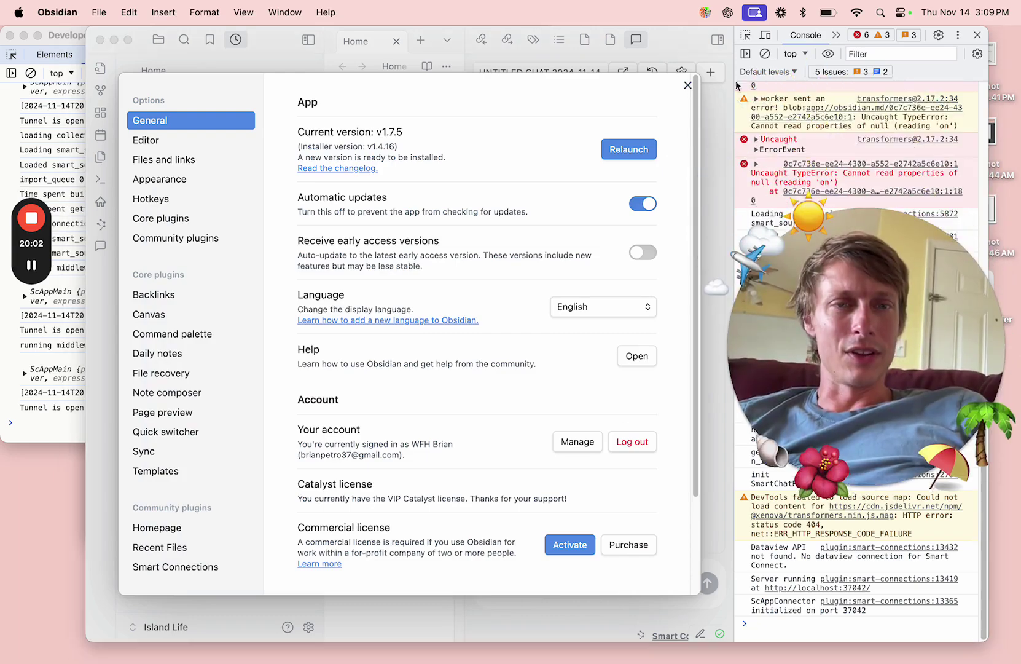
Close Obsidian's settings, hide the Smart Chat panel, and check the Smart Connect console
left_click(688, 85)
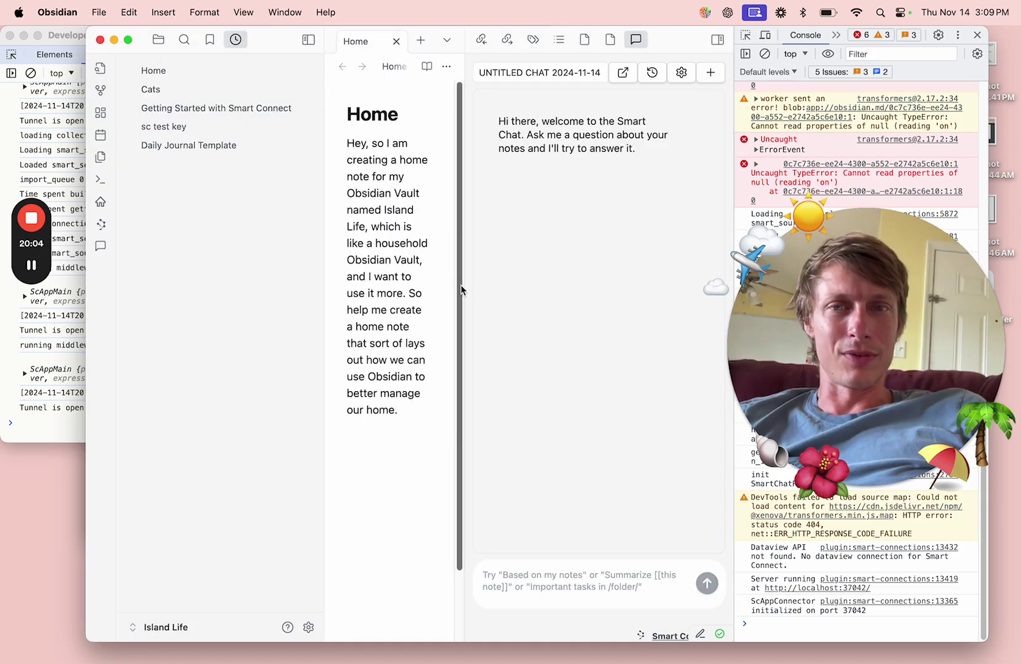
left_click(717, 39)
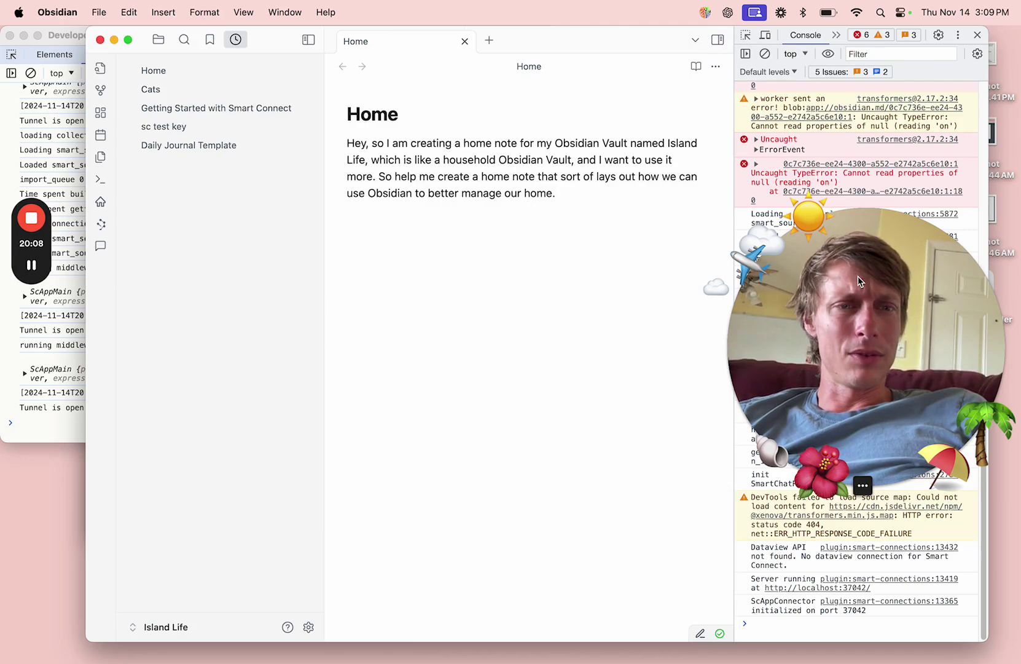
left_click(67, 430)
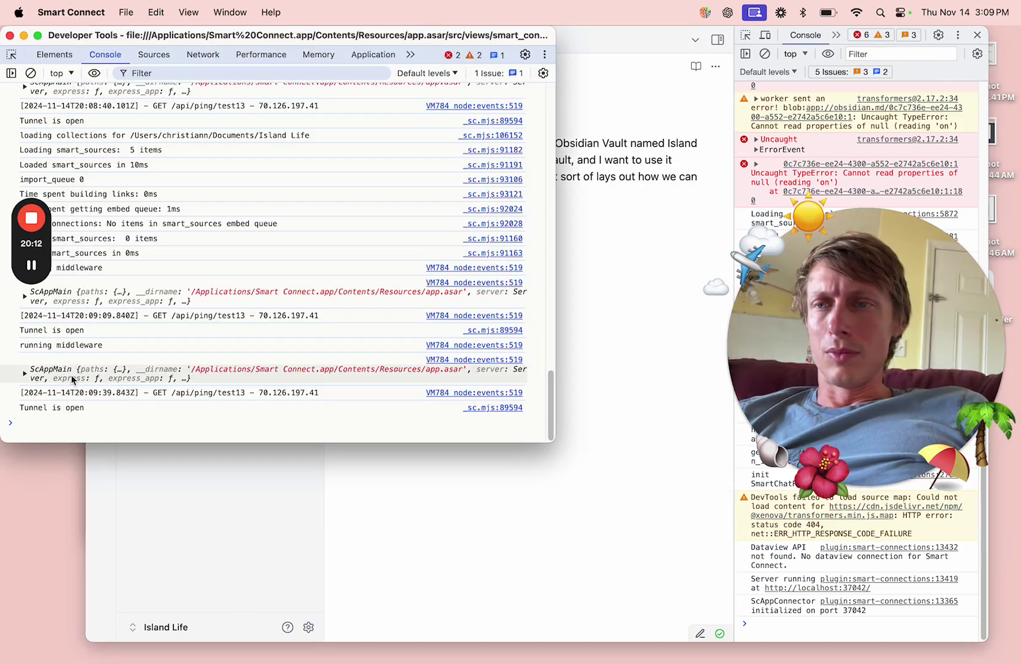
mouse_move(745, 642)
left_click(676, 630)
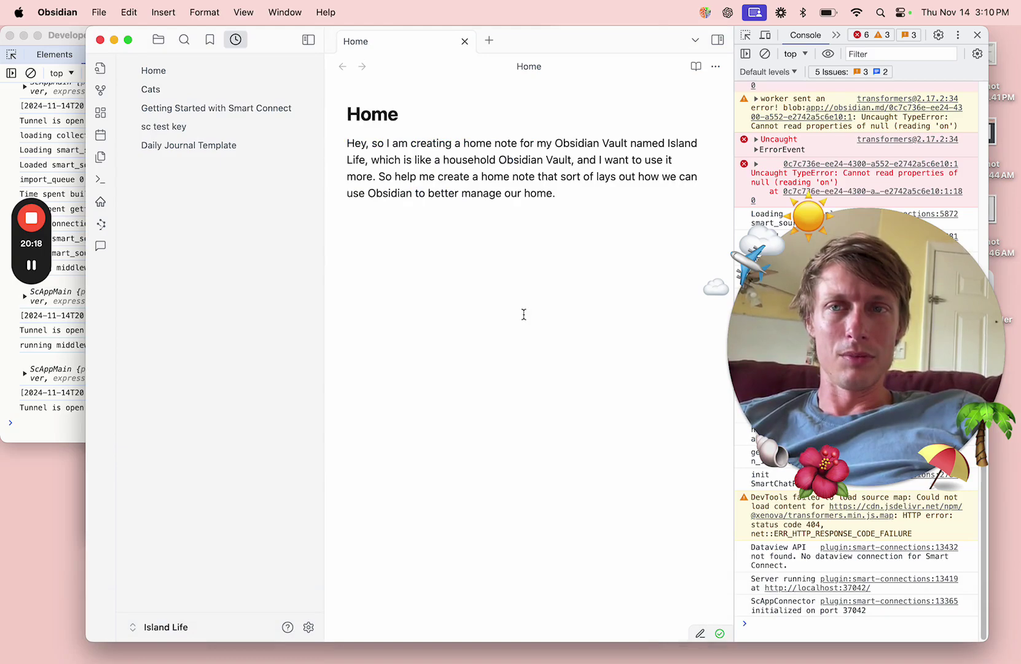
Bring ChatGPT forward and resend 'Read my open notes' to the Notes v2 GPT
mouse_move(692, 658)
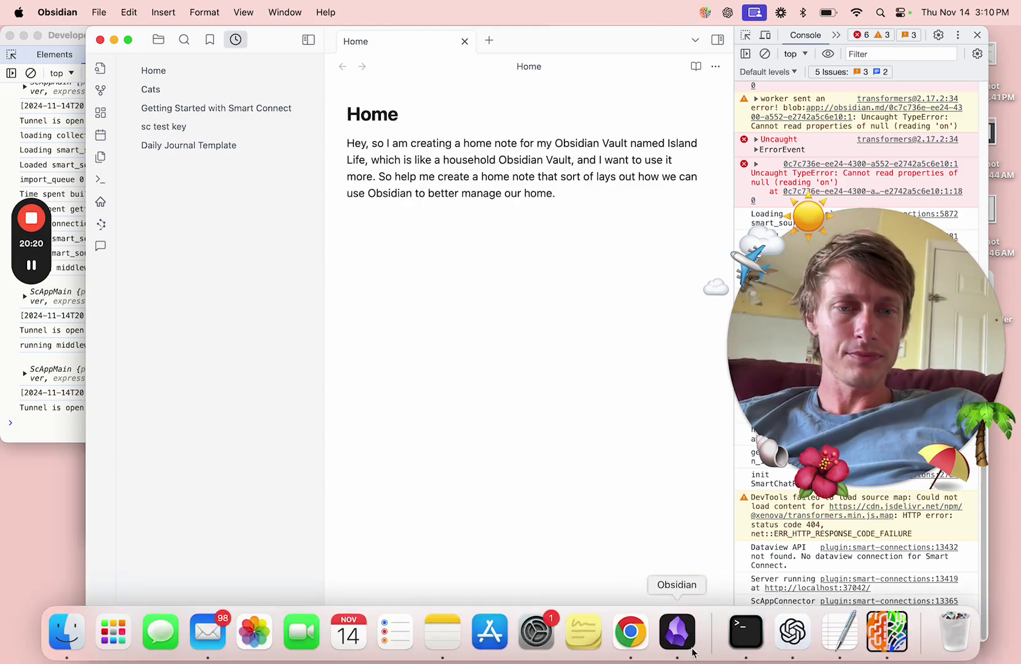
left_click(631, 632)
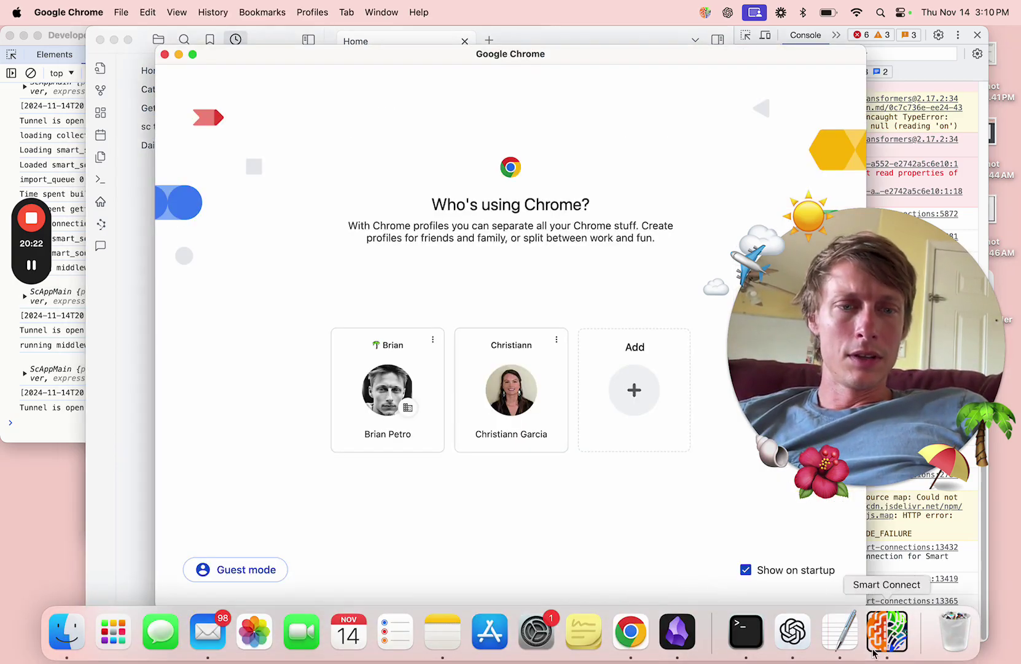
left_click(793, 632)
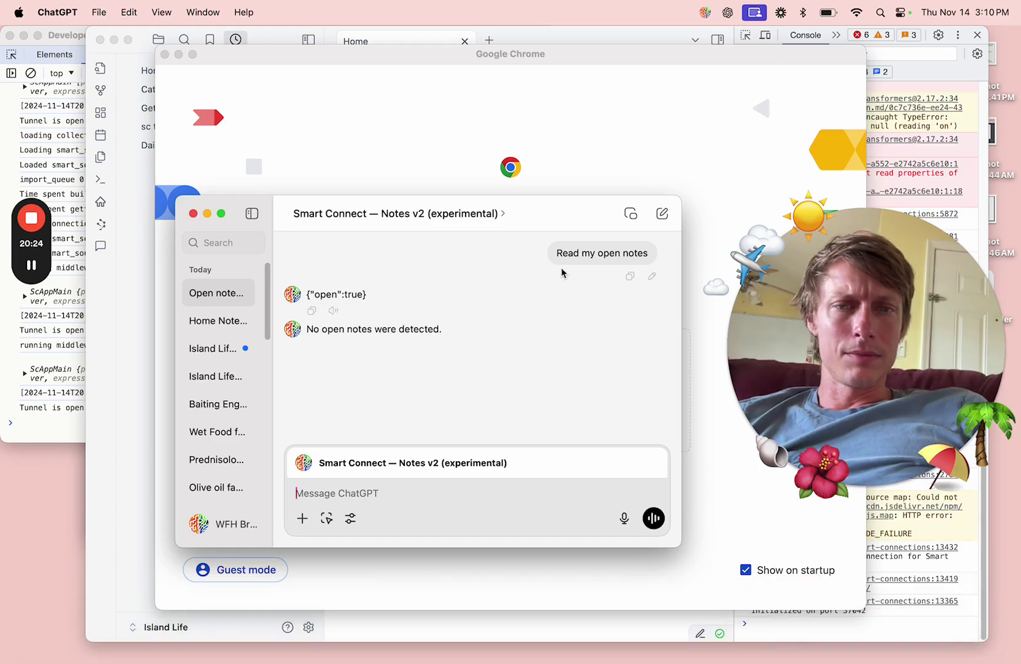
left_click(651, 276)
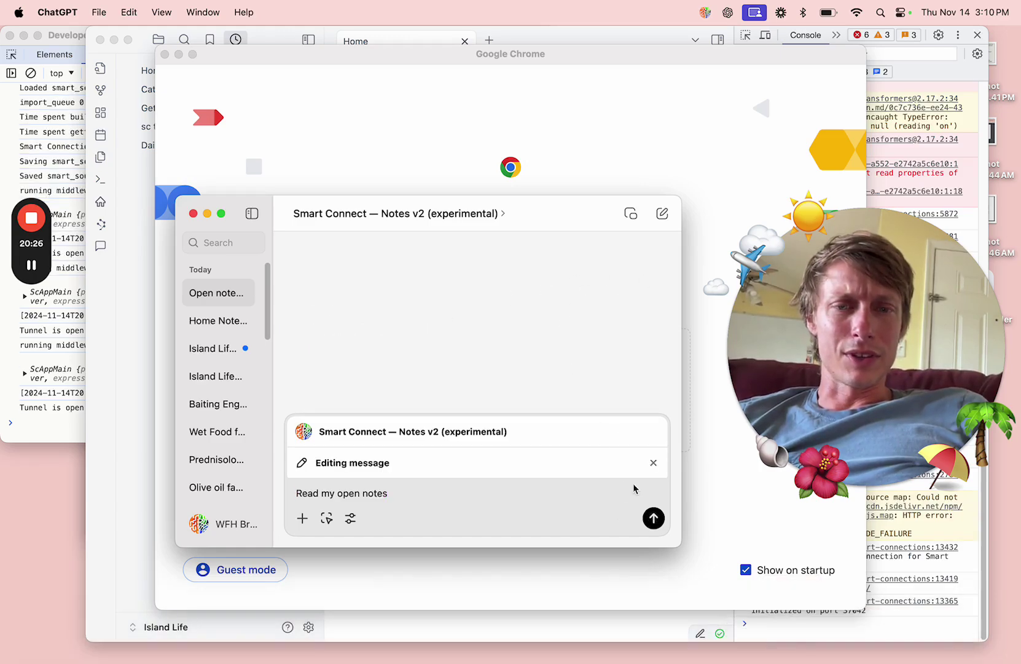
left_click(653, 518)
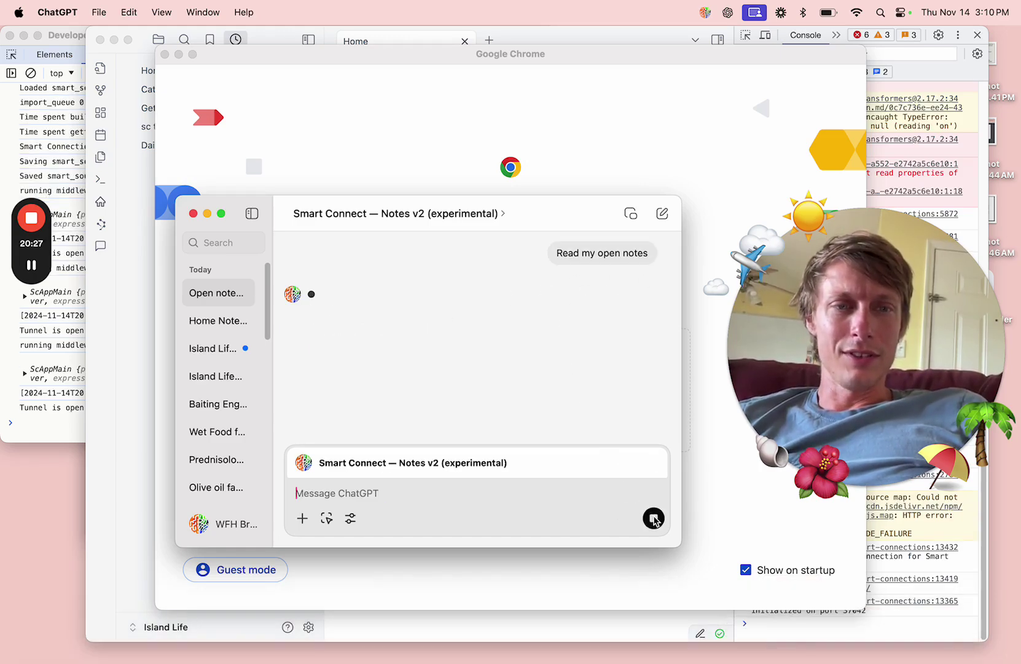
Check the Smart Connect console and Obsidian, then return to ChatGPT's MeetingNotes.md reply
left_click(39, 431)
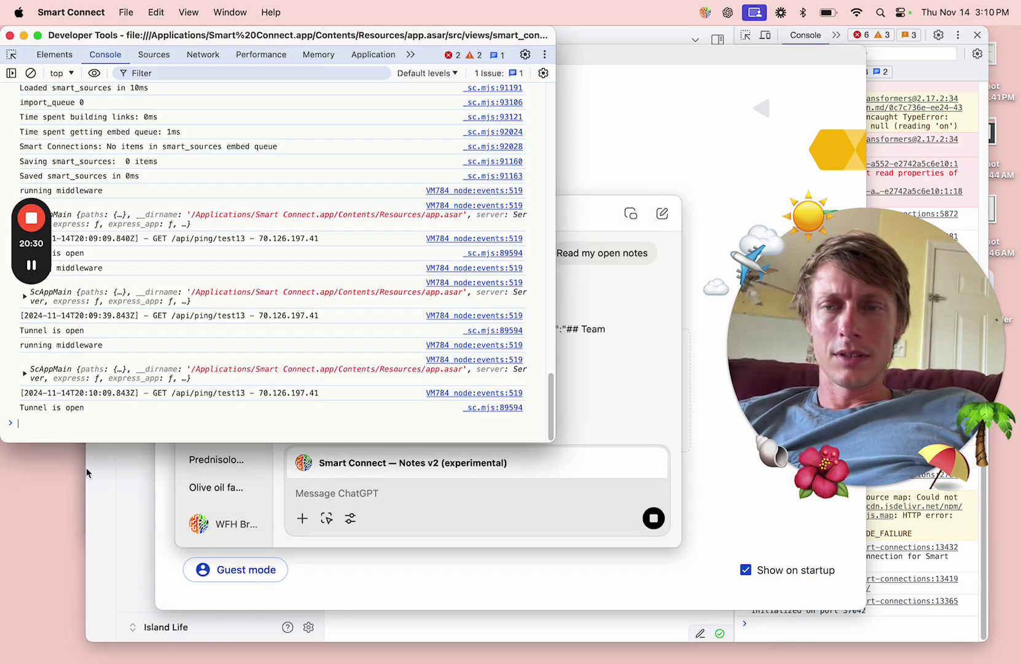
left_click(138, 503)
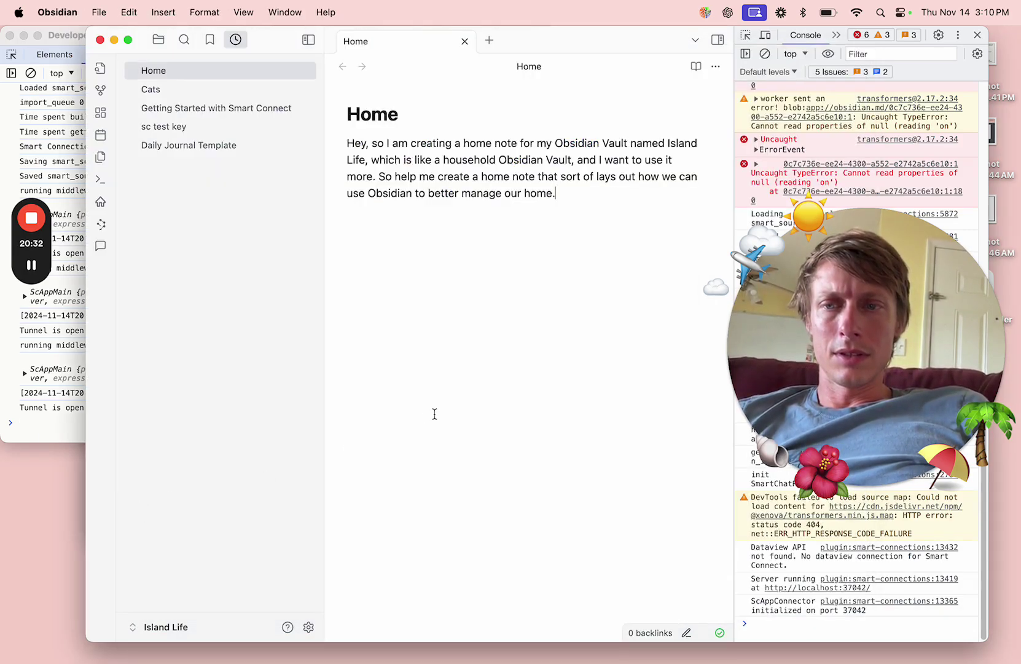
left_click(28, 432)
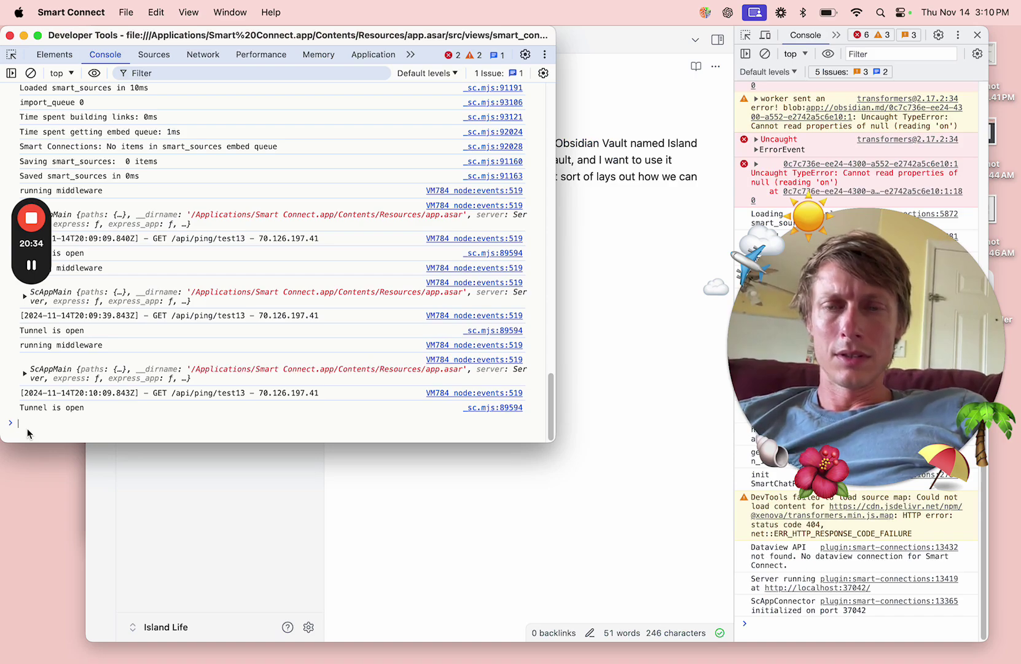
mouse_move(393, 661)
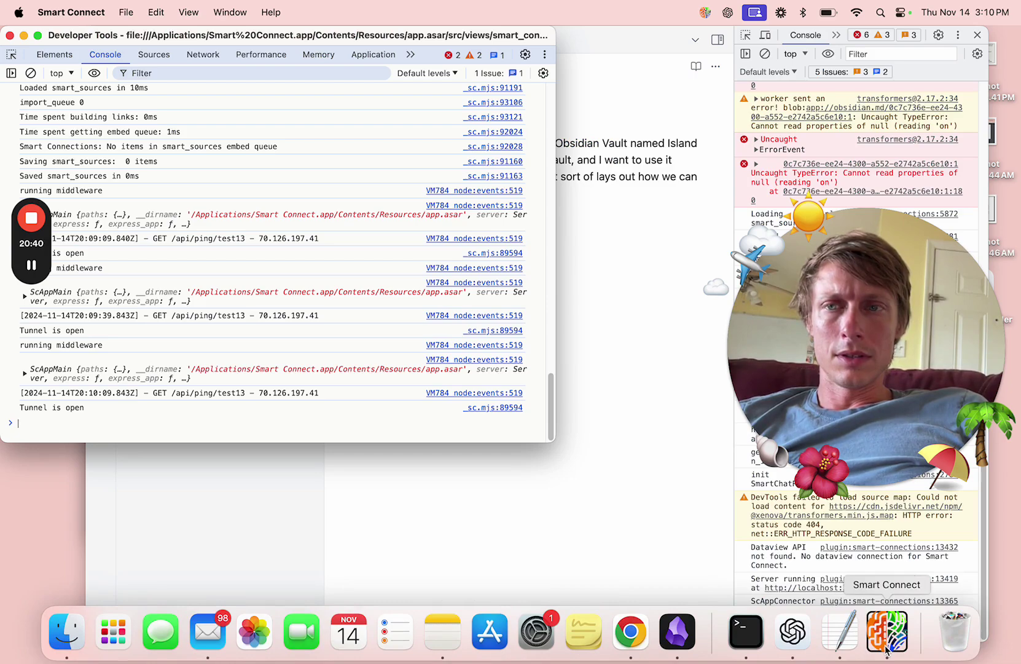
left_click(802, 641)
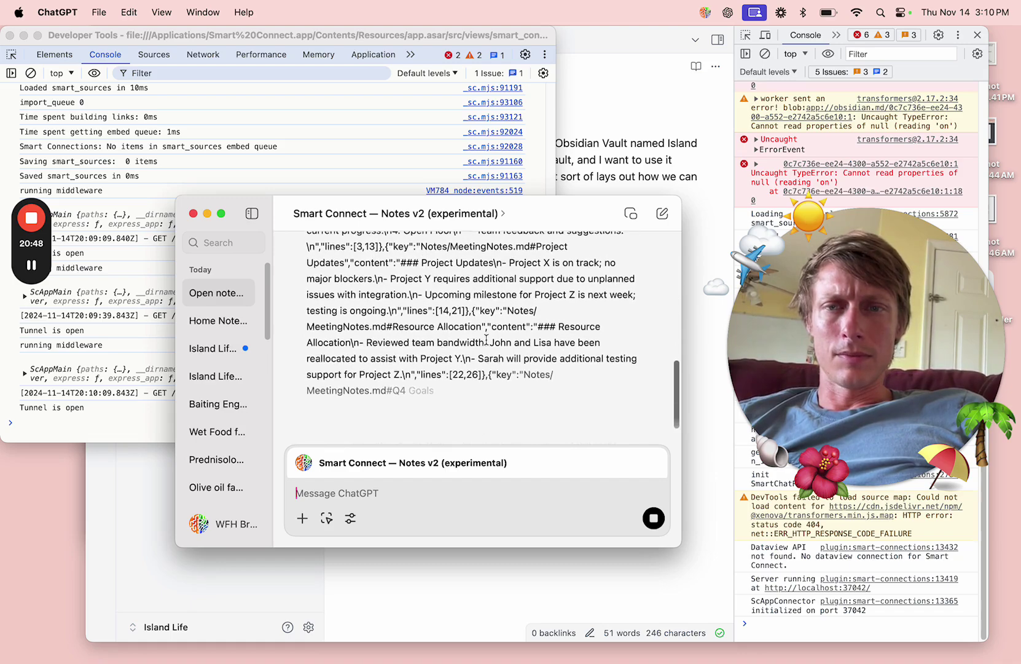
Stop the streaming reply and scroll back up to the original request
left_click(654, 518)
scroll(559, 398, "up", 5)
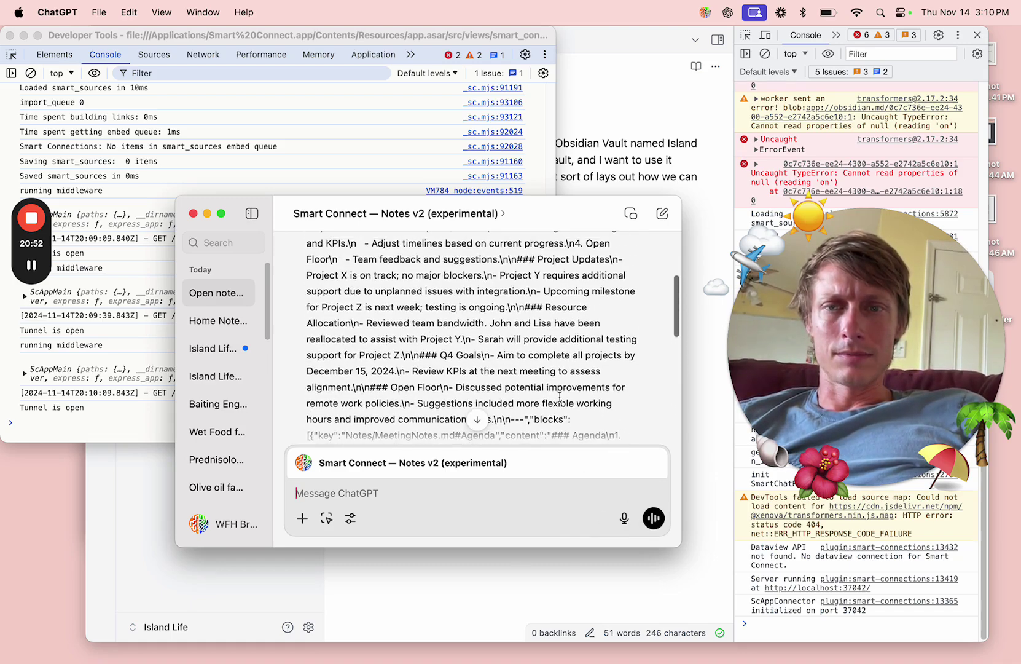
scroll(559, 398, "up", 3)
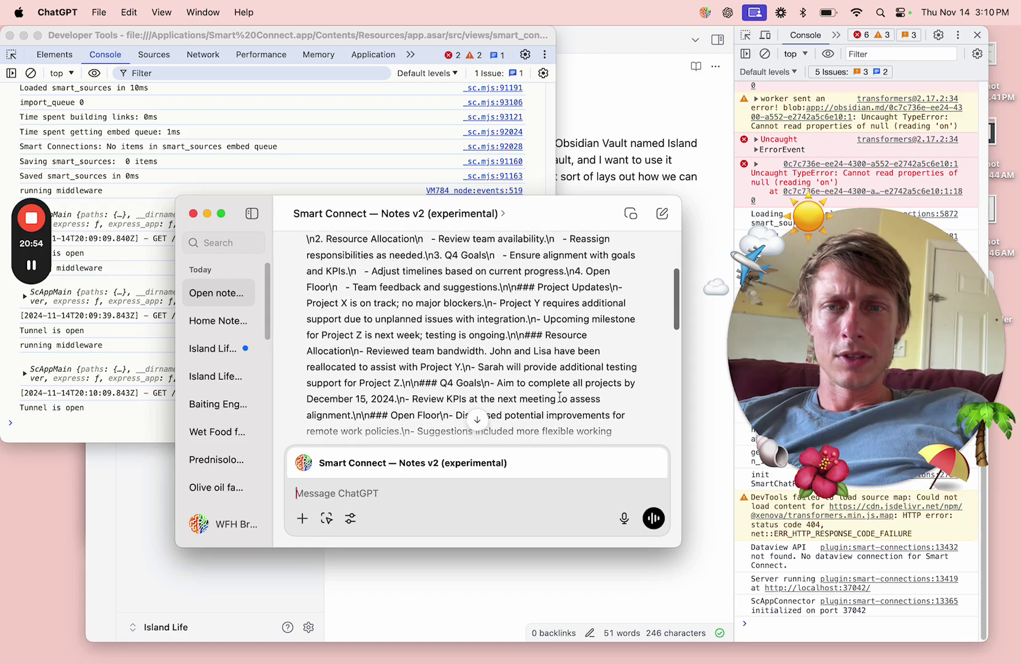
scroll(560, 398, "up", 3)
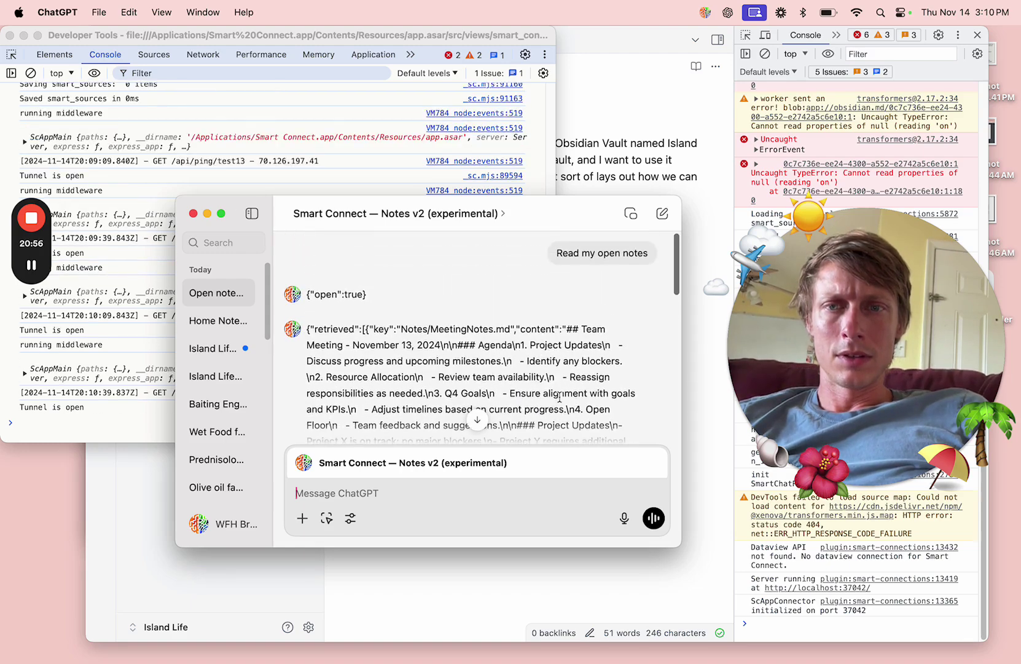
Resend 'Read my open notes', check the Smart Connect console, and return to ChatGPT
left_click(646, 277)
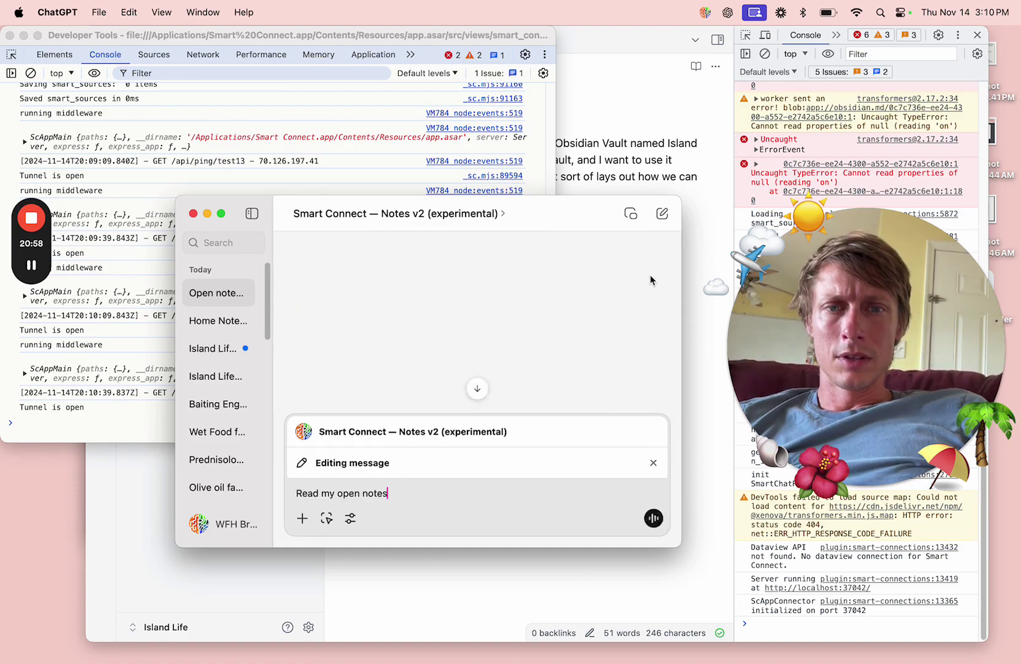
left_click(652, 519)
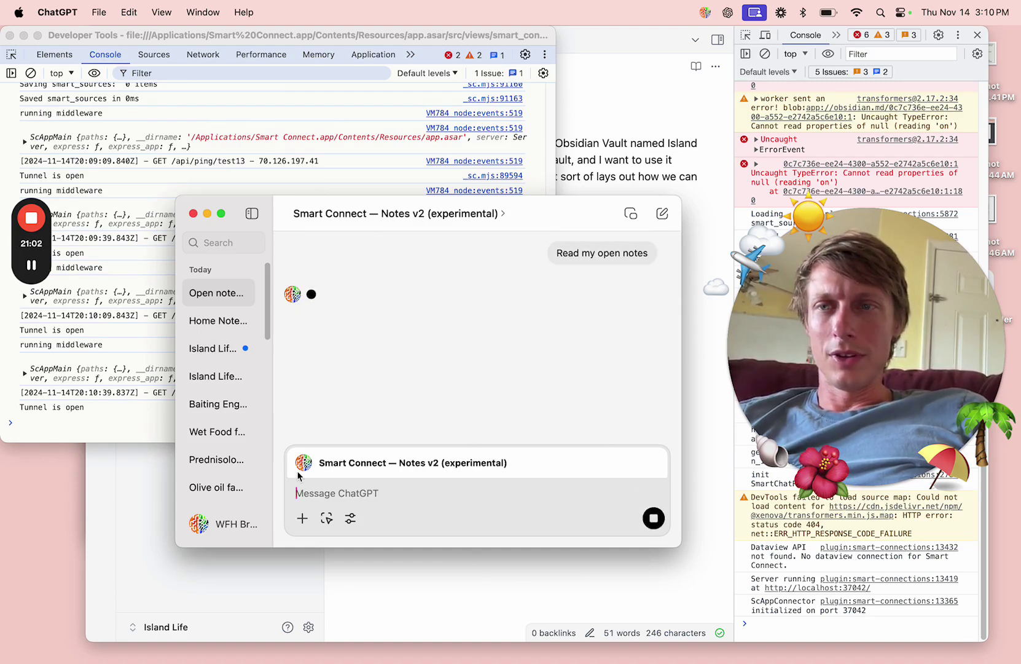
left_click(75, 423)
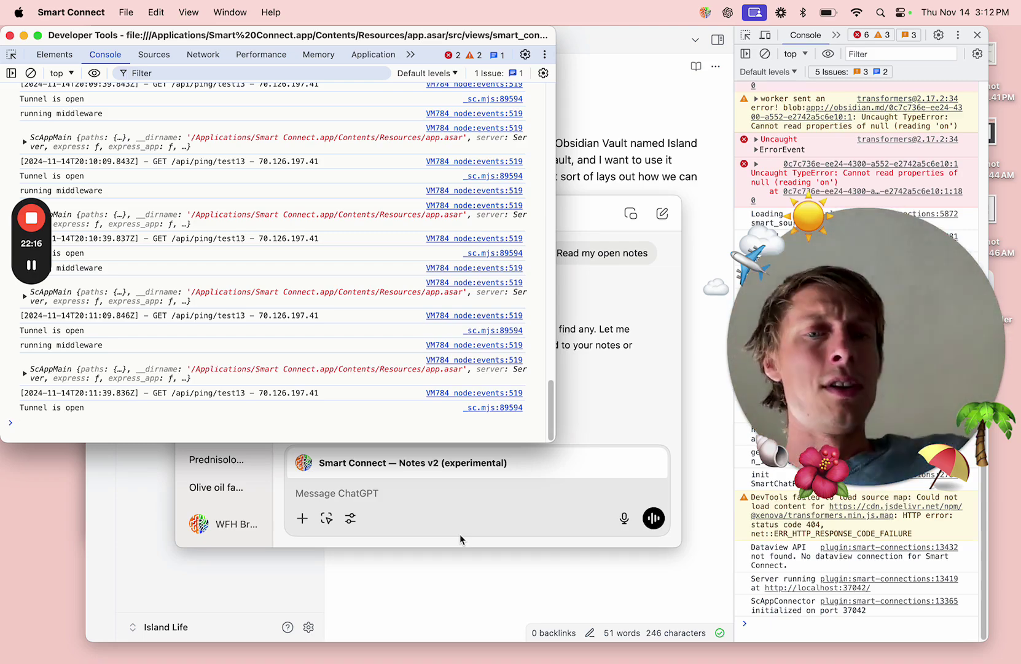
left_click(461, 500)
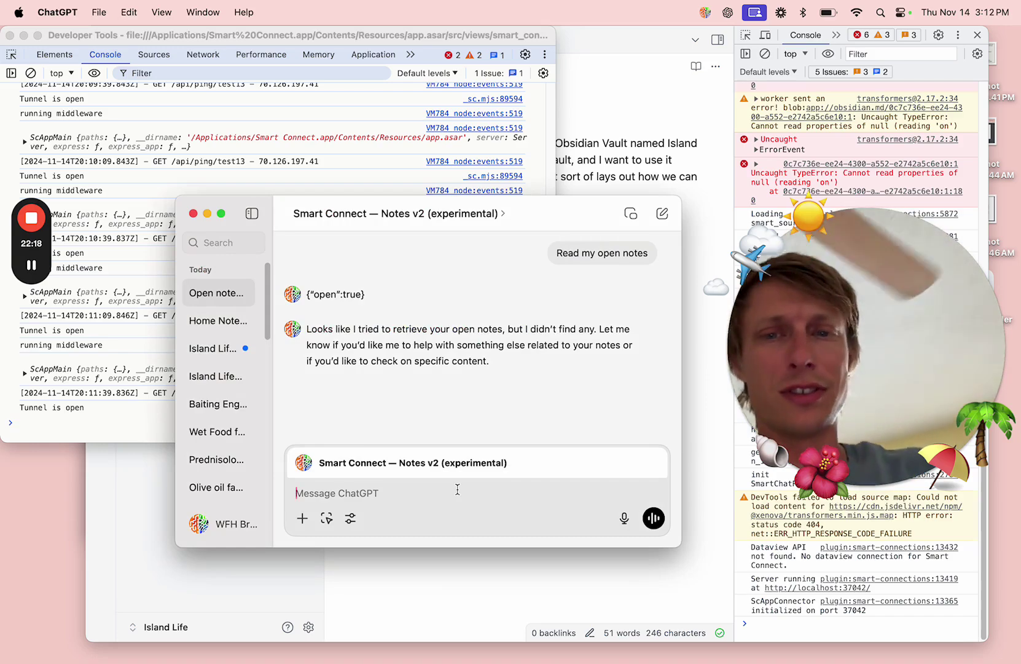
Send 'get my notes' to the Smart Connect GPT and check the console logs
type("get m")
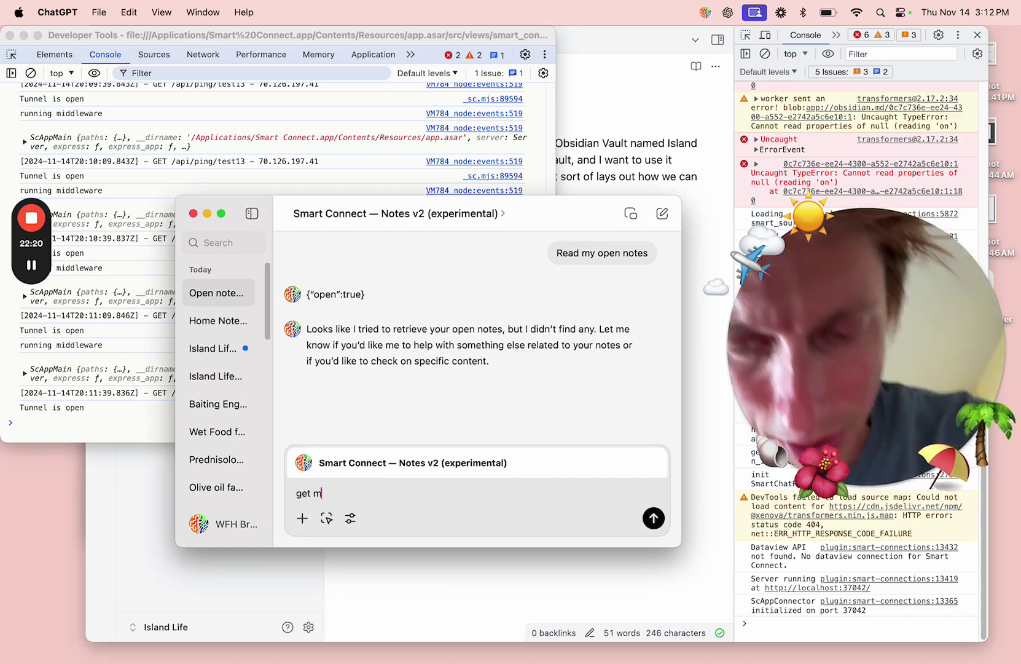
type("y notes")
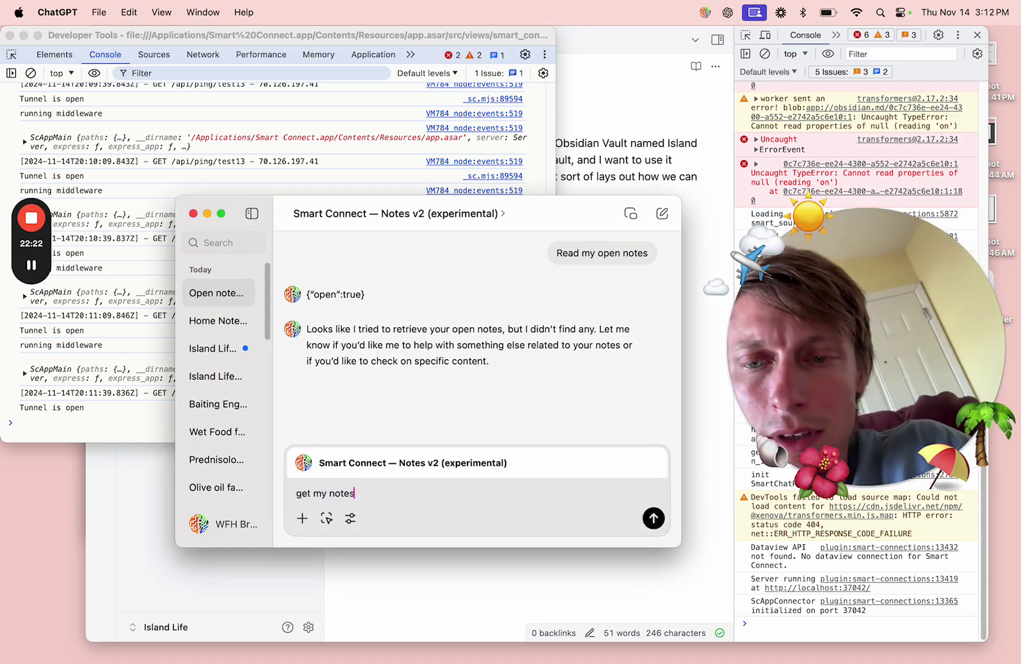
key("Return")
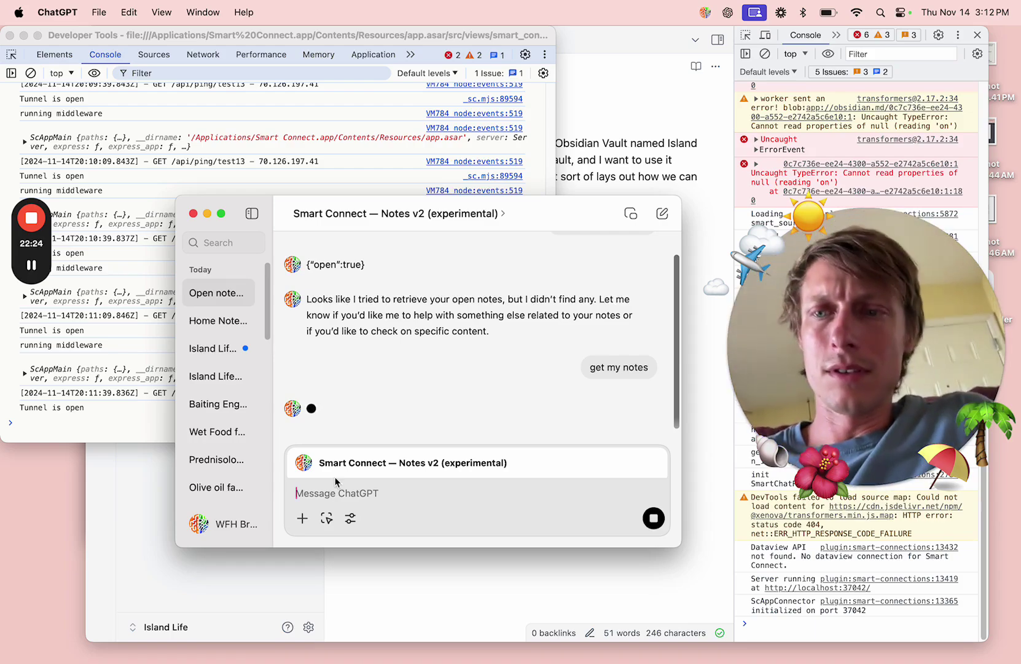
left_click(107, 423)
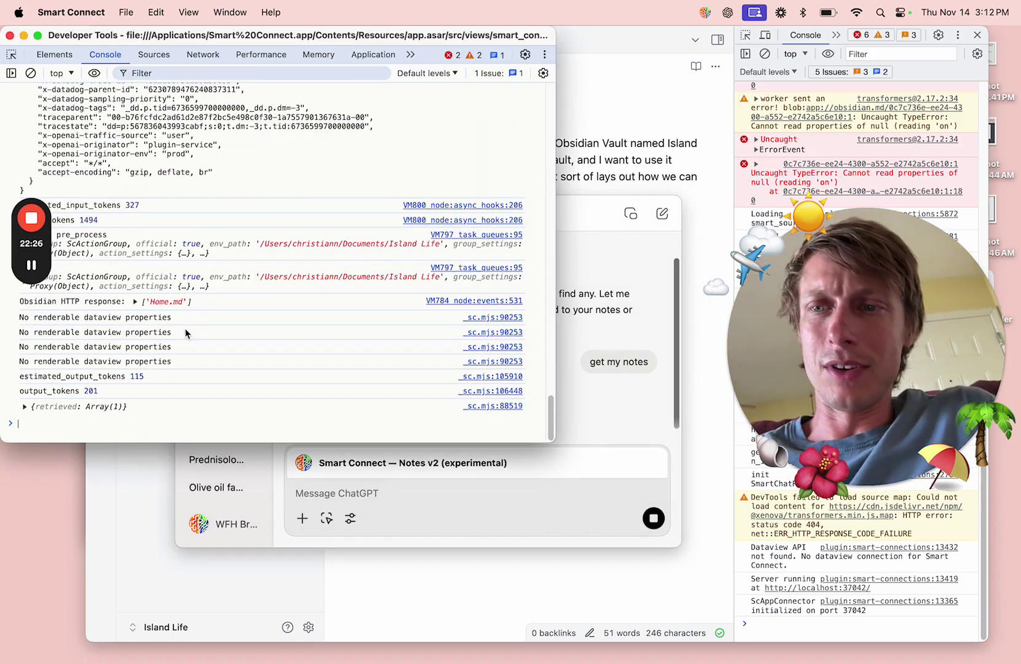
scroll(193, 325, "up", 10)
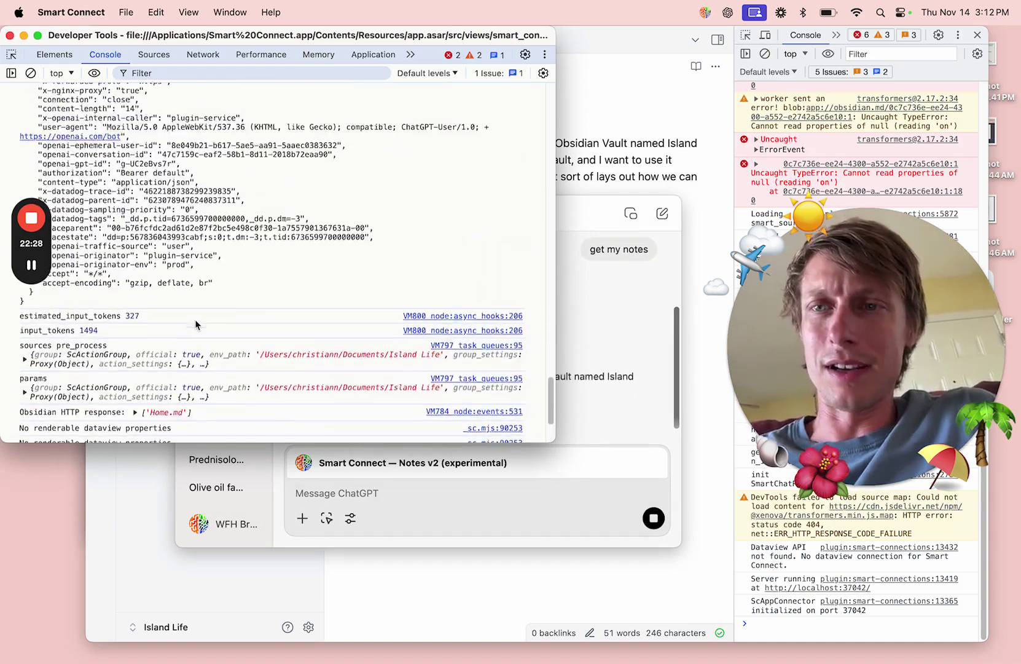
scroll(195, 323, "down", 5)
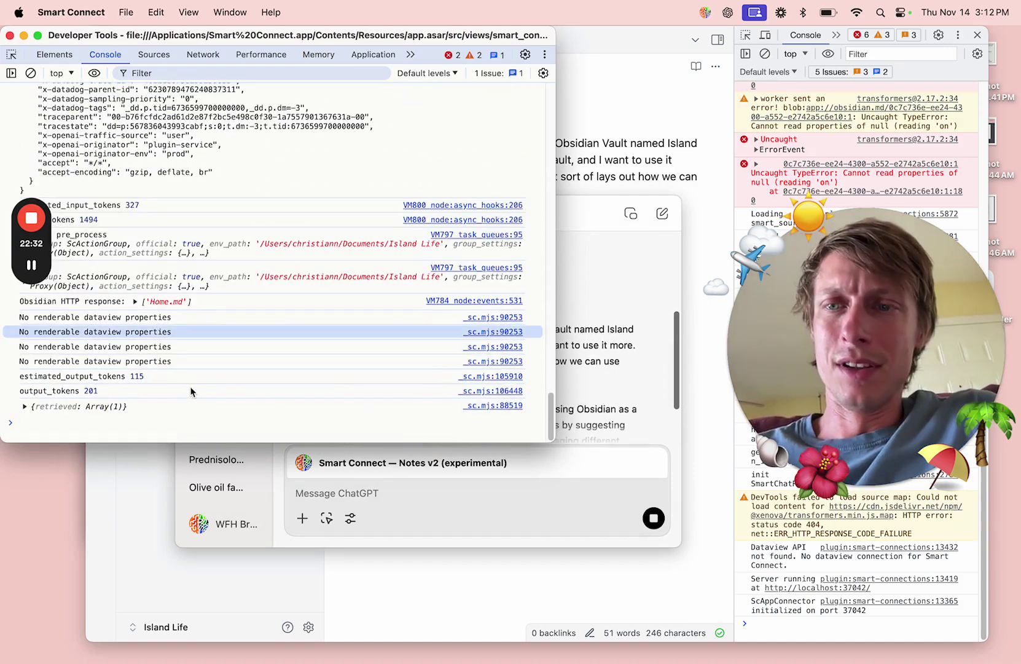
left_click(198, 425)
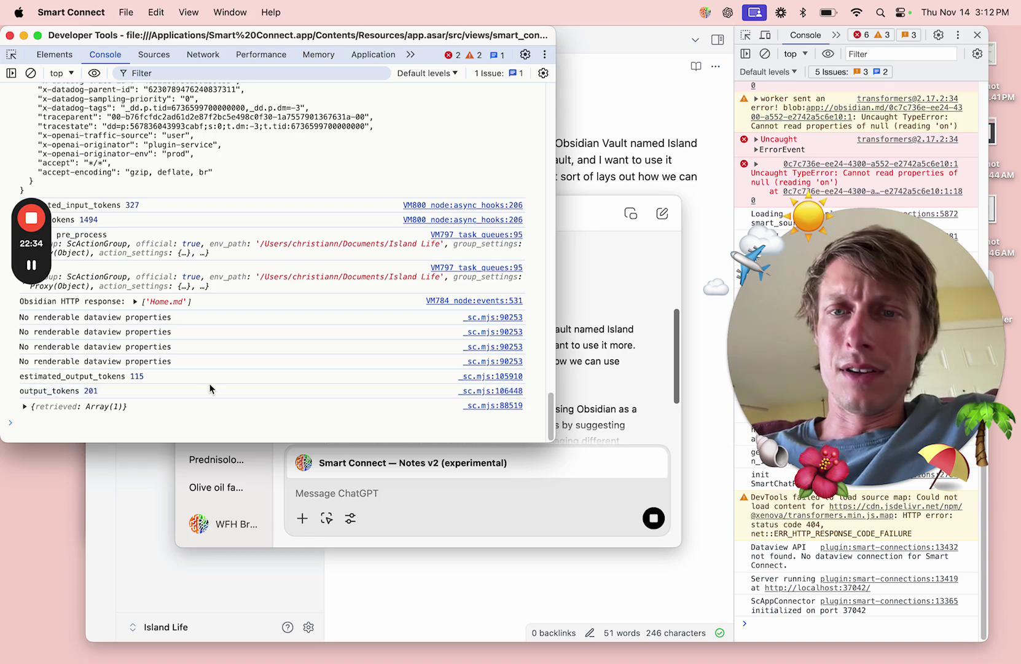
Read the GPT's reply with the Home.md note text and its offer to structure it
left_click(629, 385)
scroll(630, 381, "down", 2)
scroll(629, 379, "up", 3)
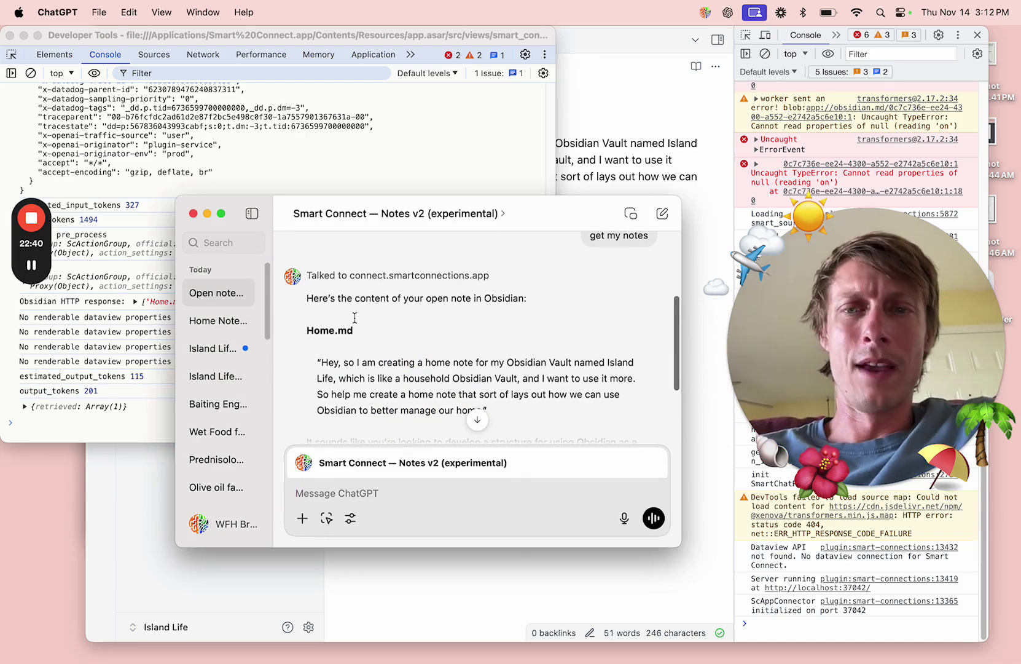
scroll(495, 319, "down", 3)
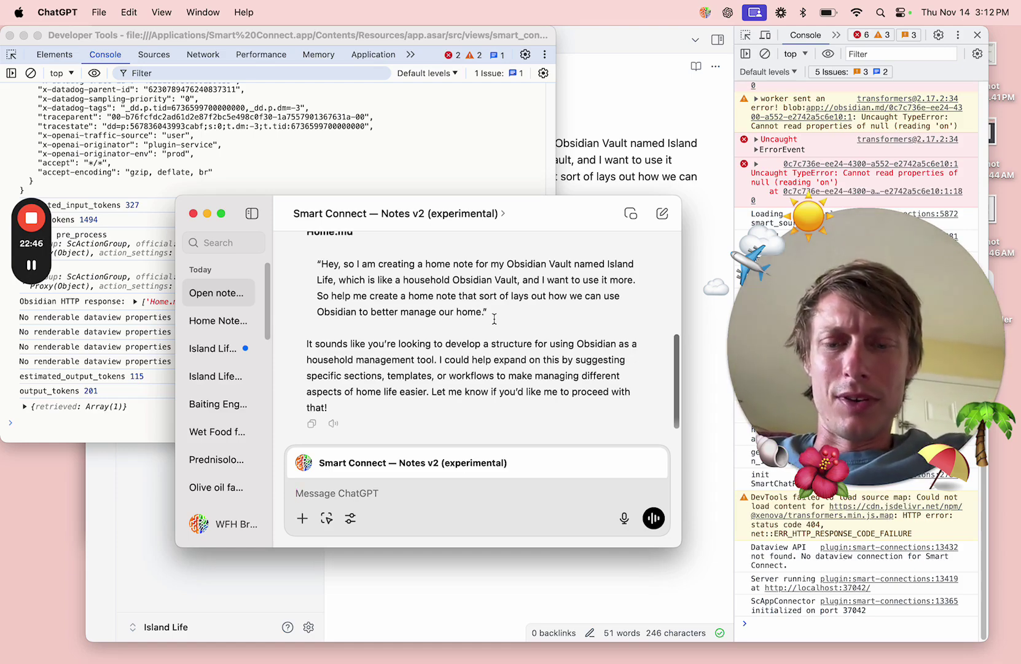
Start the message with 'Update the', correcting the misspelt 'Update'
type("Uop")
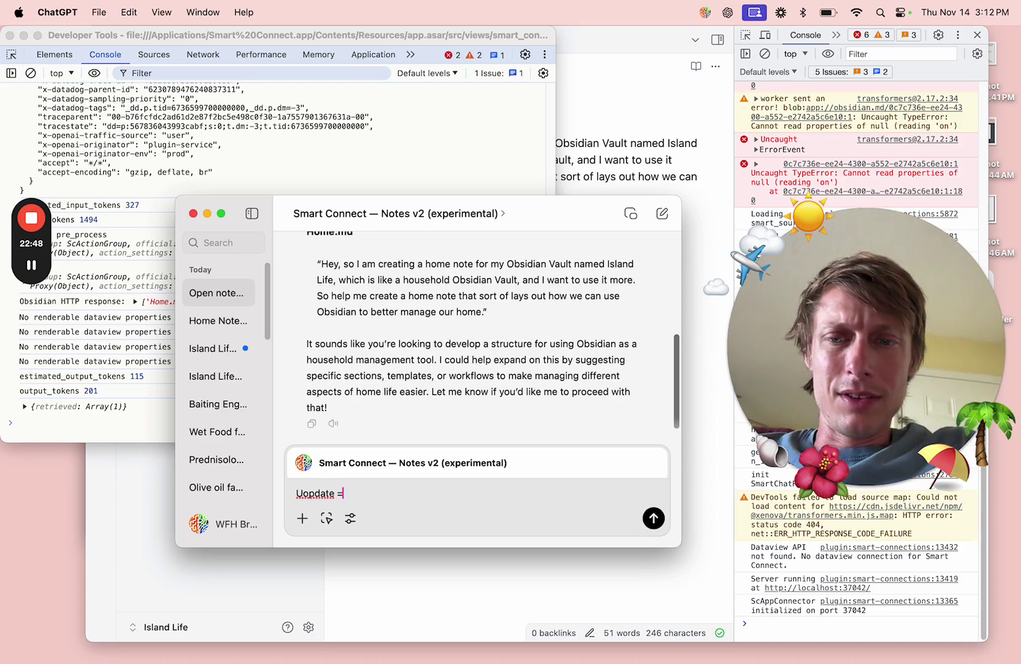
type("date")
key("BackSpace")
key("BackSpace")
key("BackSpace")
key("BackSpace")
key("BackSpace")
key("BackSpace")
key("BackSpace")
type("Update the")
key("super+a")
type("Uodate")
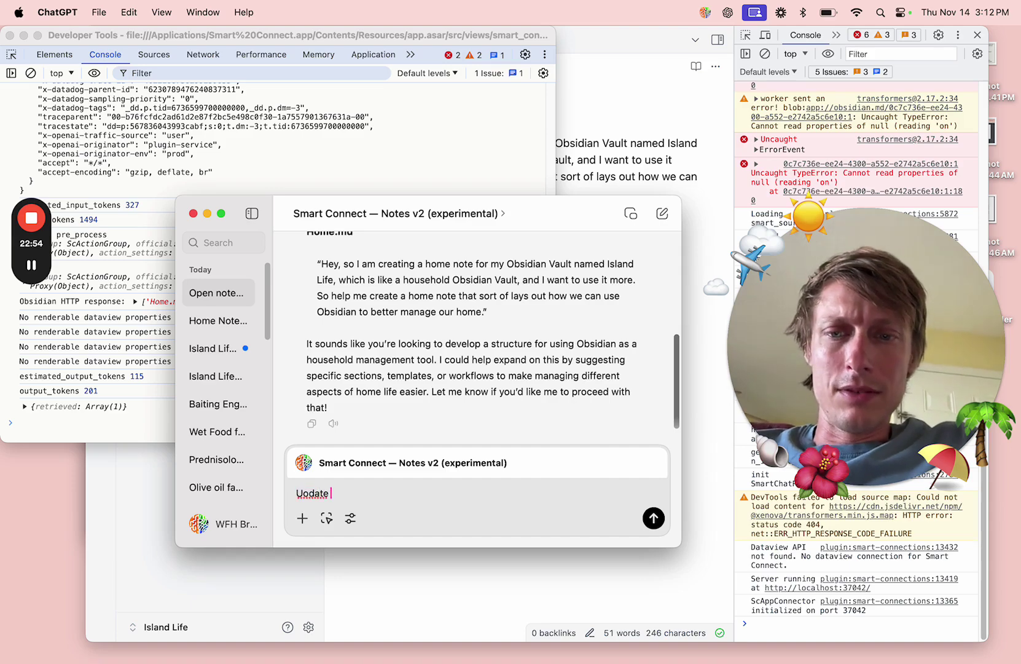
key("super+a")
type("Uopdate th")
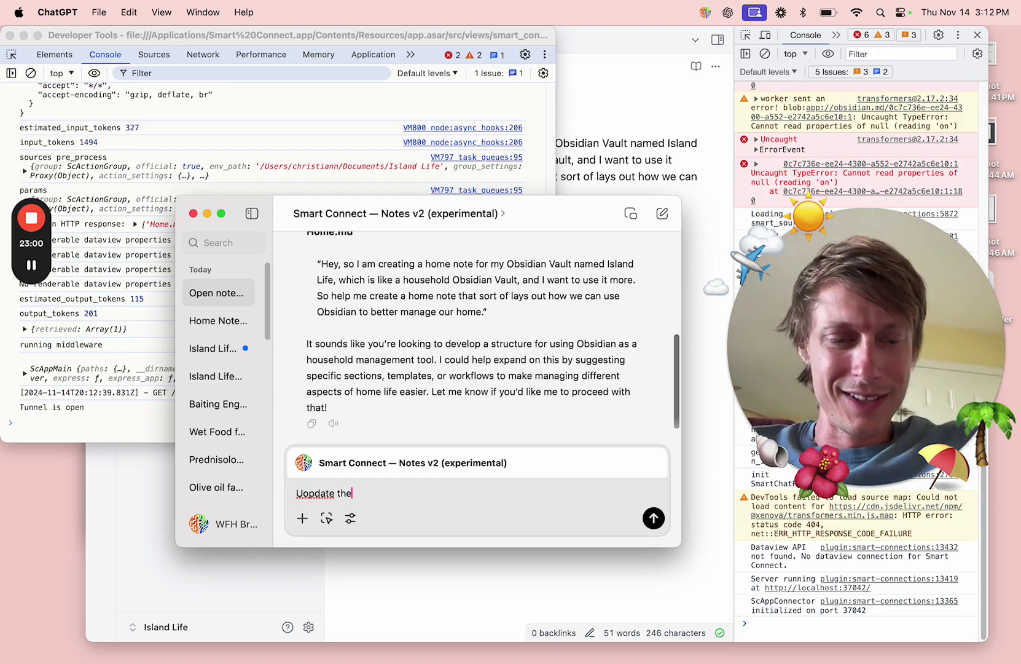
left_click(303, 493)
key("BackSpace")
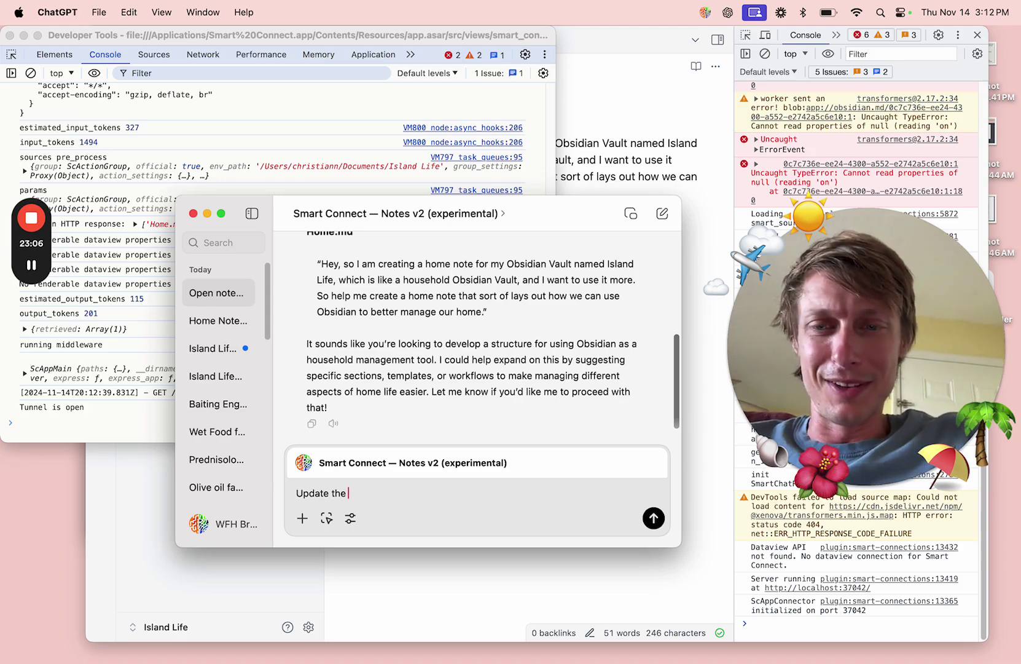
Finish and send 'Update the note by following the content in the note as instructions'
type("ite==")
key("BackSpace")
key("BackSpace")
key("BackSpace")
key("BackSpace")
key("BackSpace")
type("te")
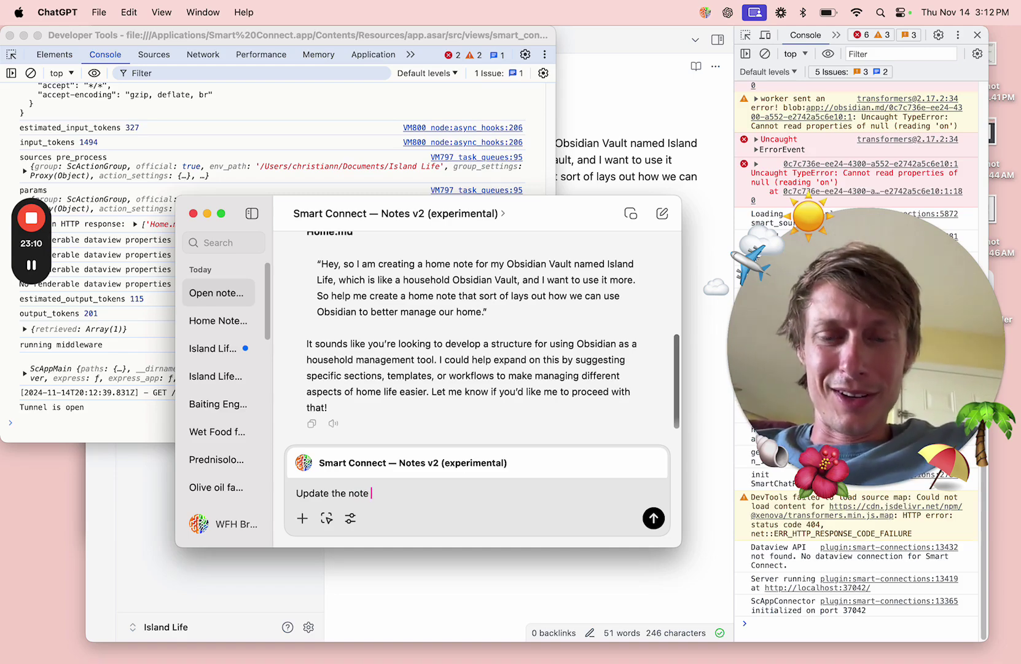
type(" by foll")
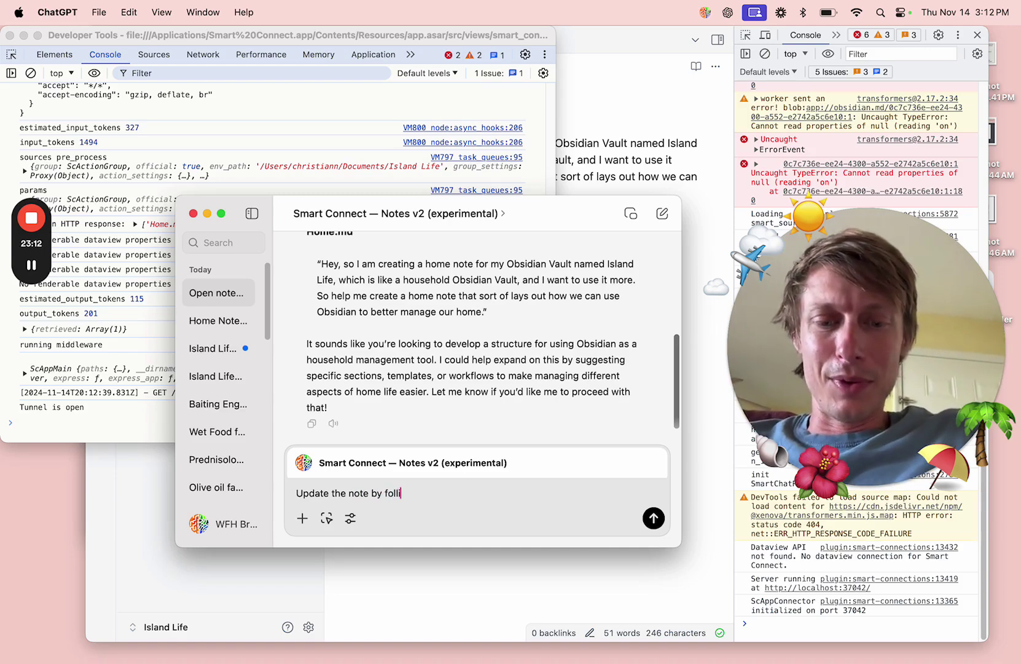
type("owing the ")
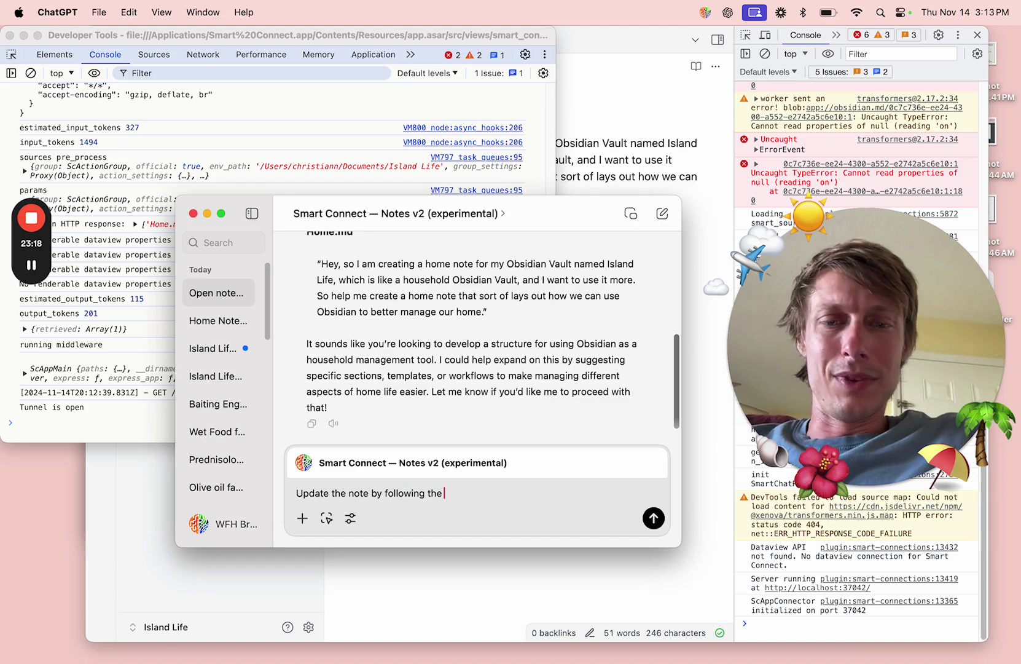
type("content in the")
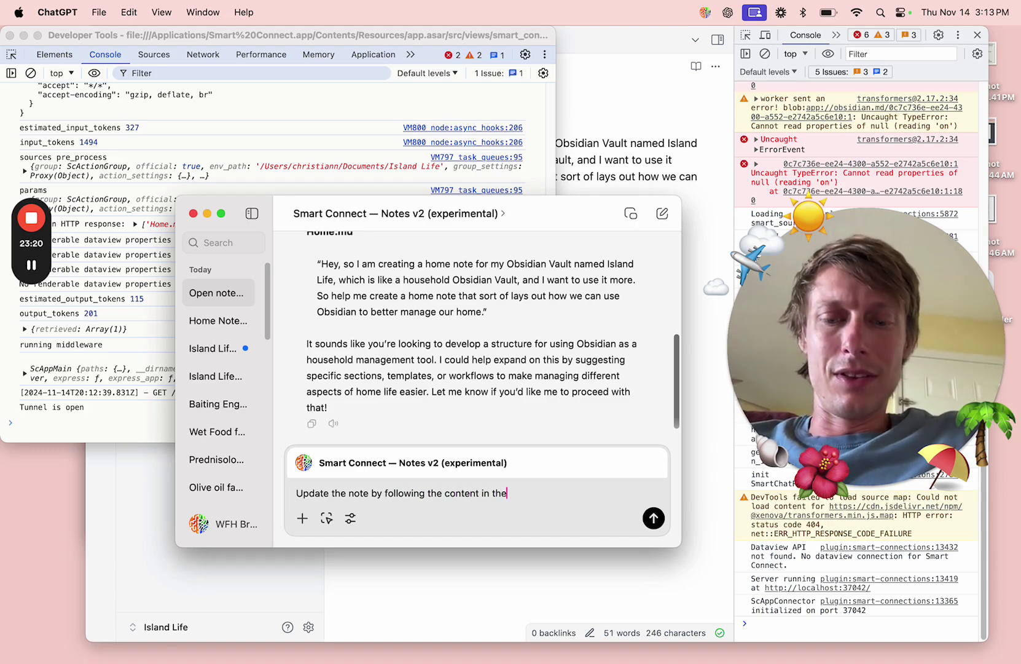
type(" note as")
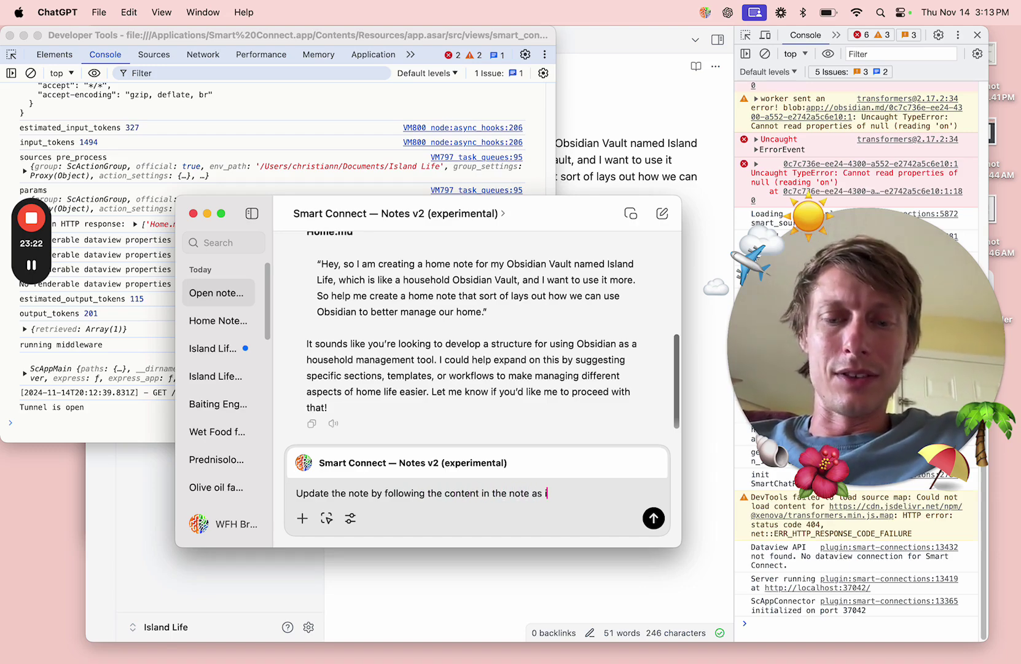
type(" instructions")
key("Return")
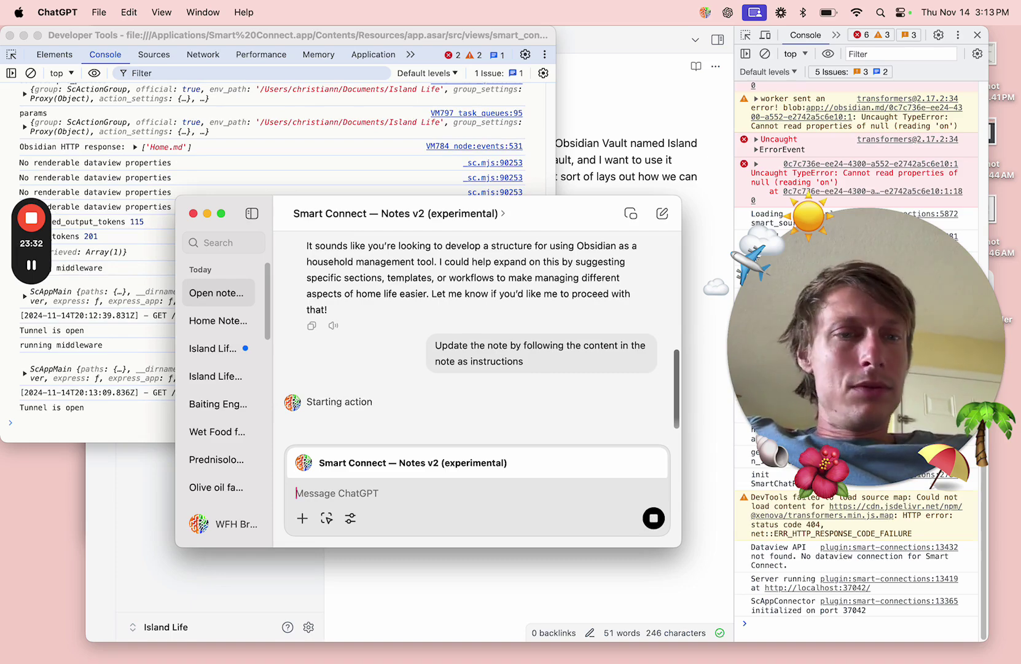
left_click(653, 138)
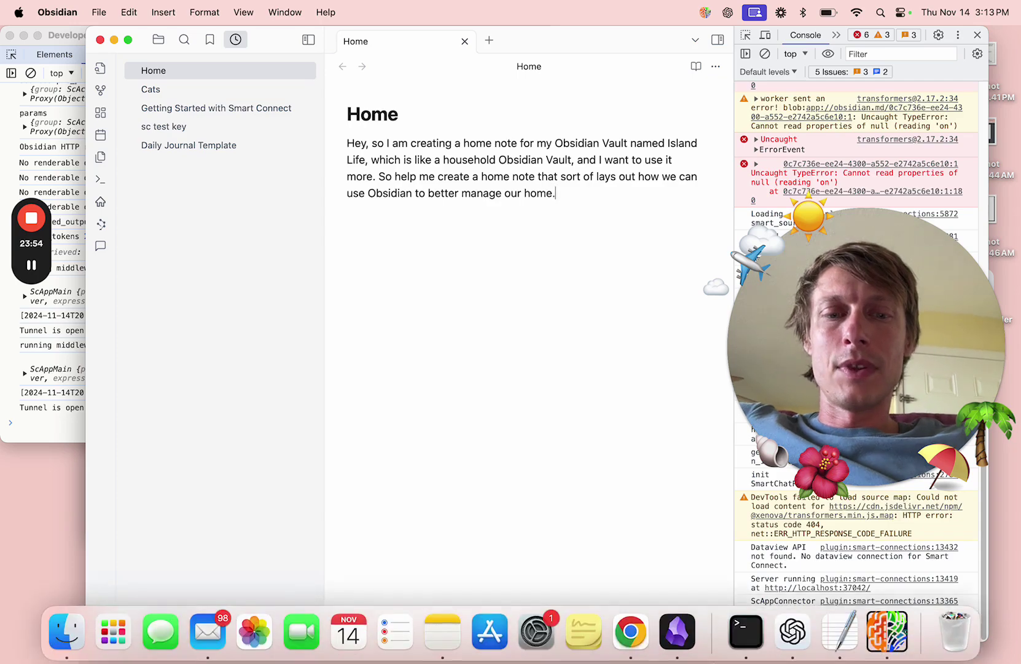
Check the GPT's reply, then view the Home note rewritten as the Island Life - Home Vault guide
left_click(807, 643)
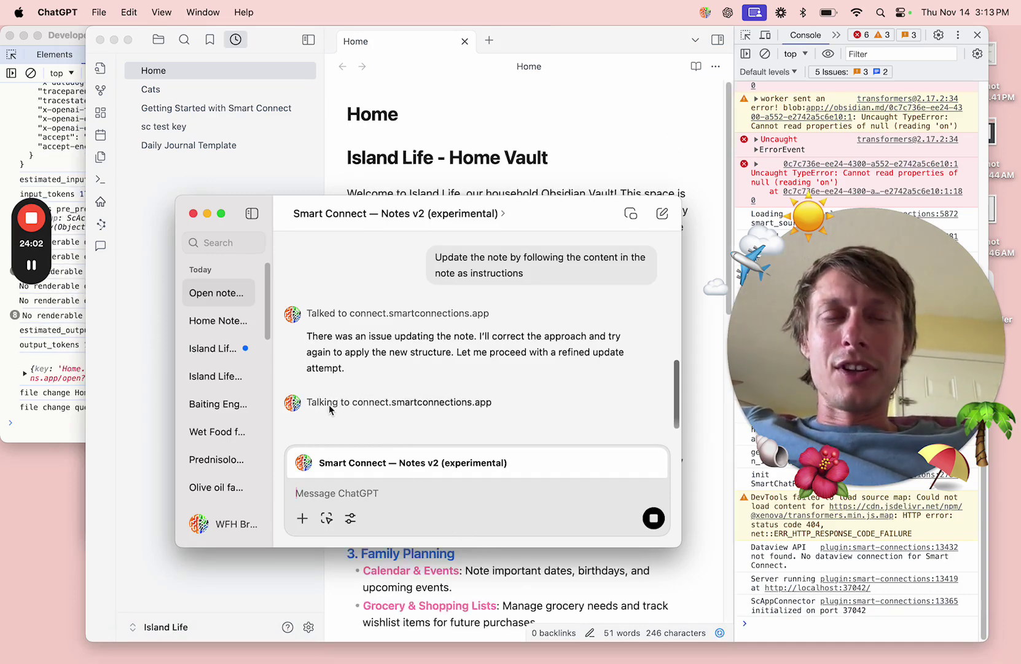
left_click(485, 147)
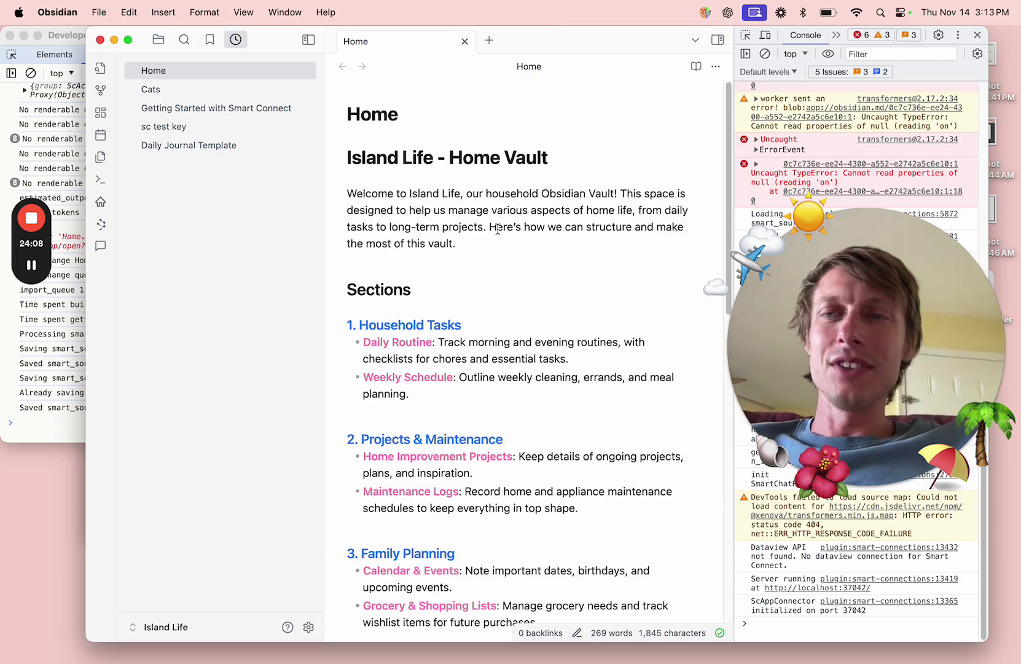
scroll(498, 229, "down", 1)
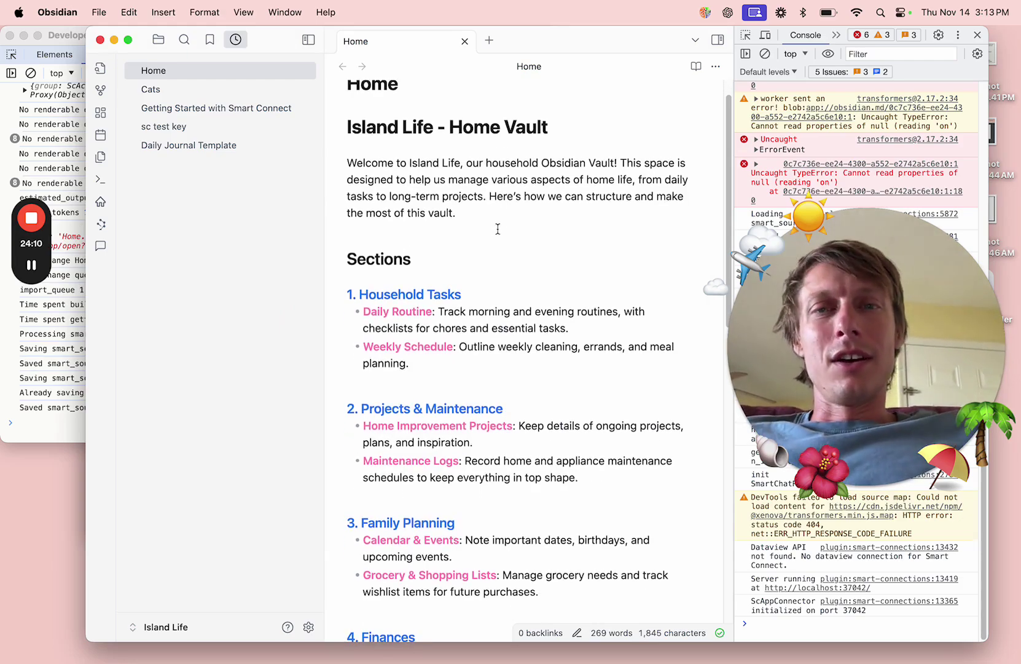
scroll(498, 229, "down", 10)
scroll(498, 229, "up", 10)
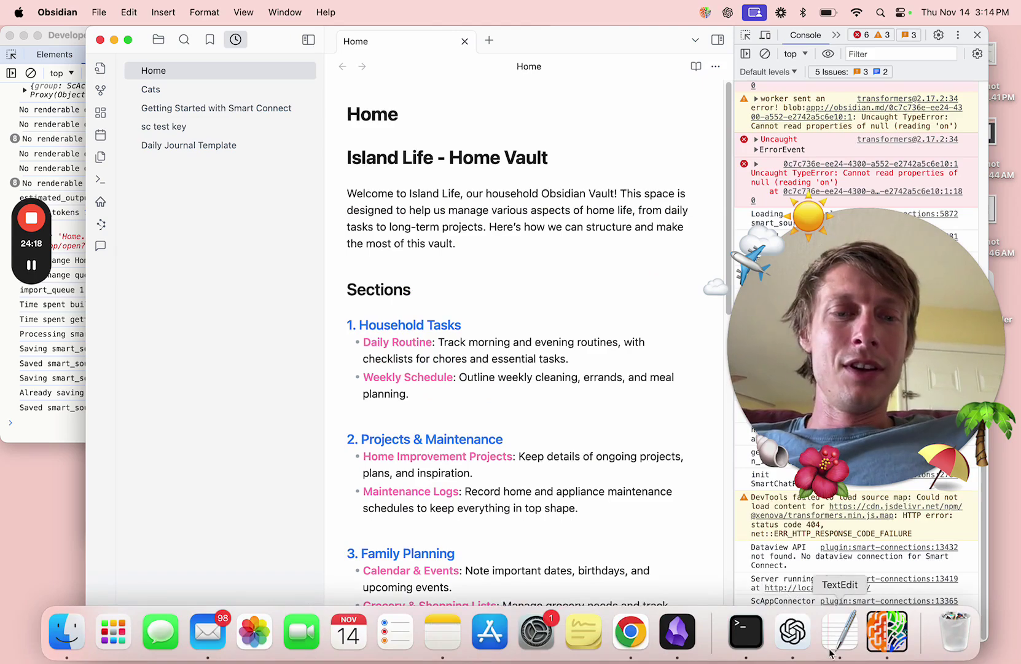
left_click(793, 636)
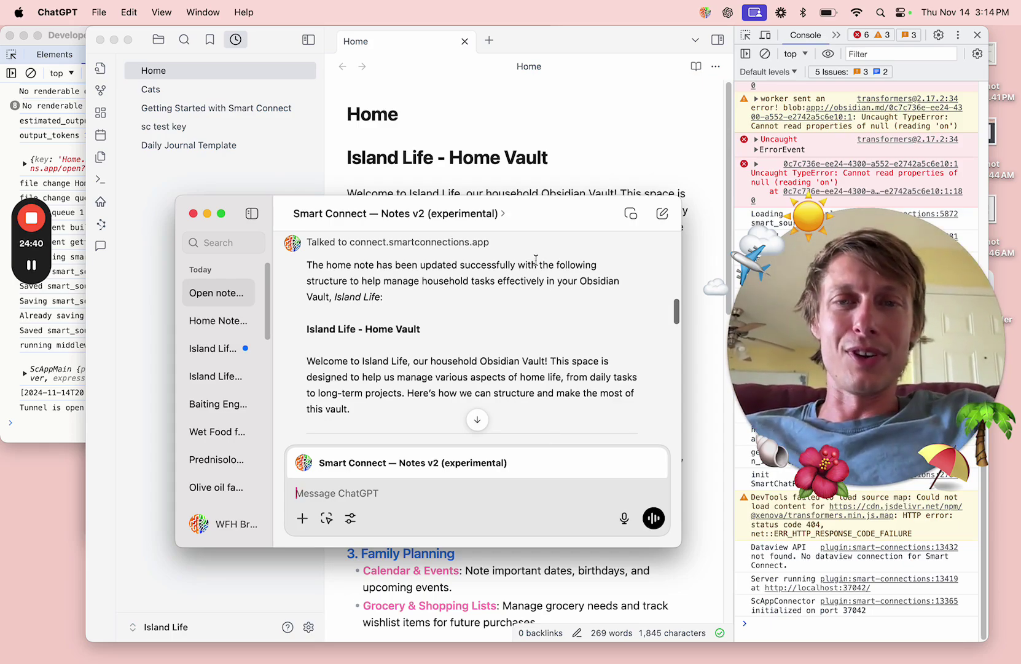
left_click(518, 165)
scroll(469, 392, "down", 10)
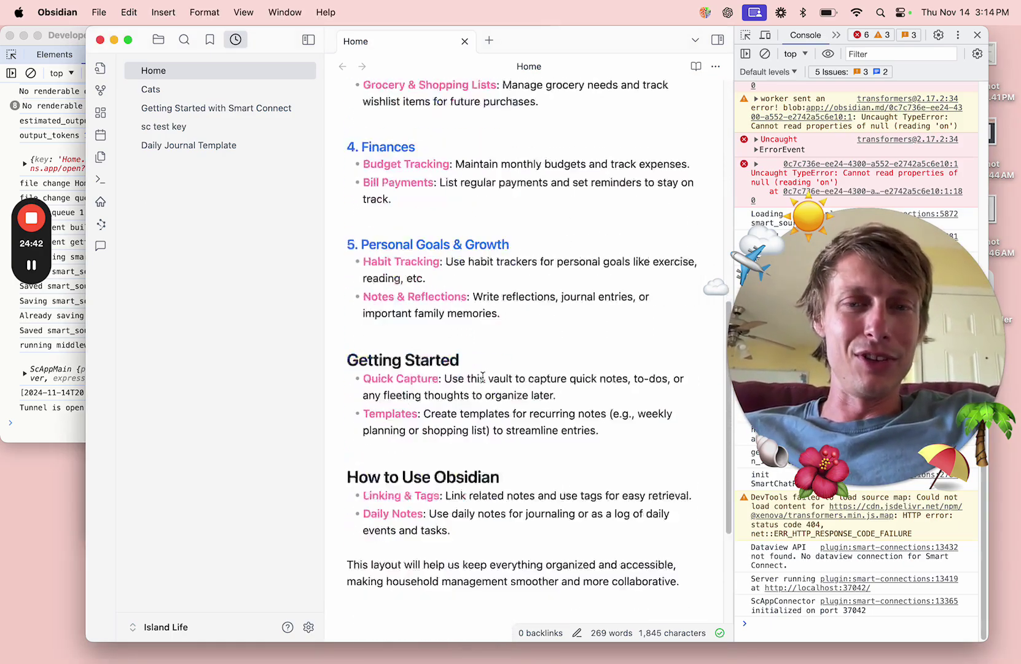
scroll(485, 378, "up", 10)
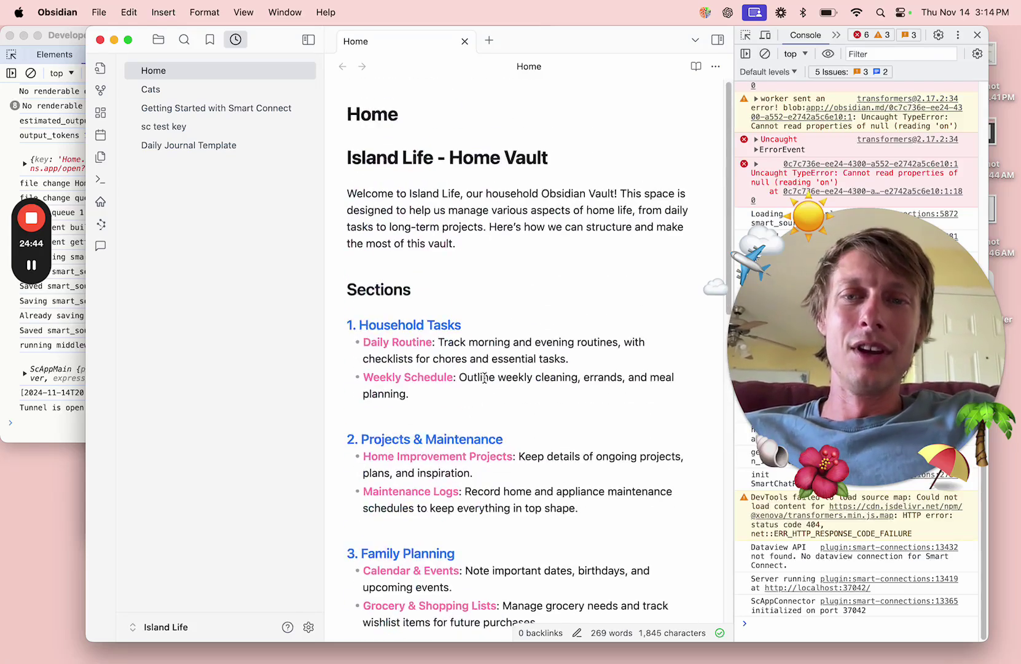
scroll(484, 378, "down", 4)
scroll(484, 378, "down", 2)
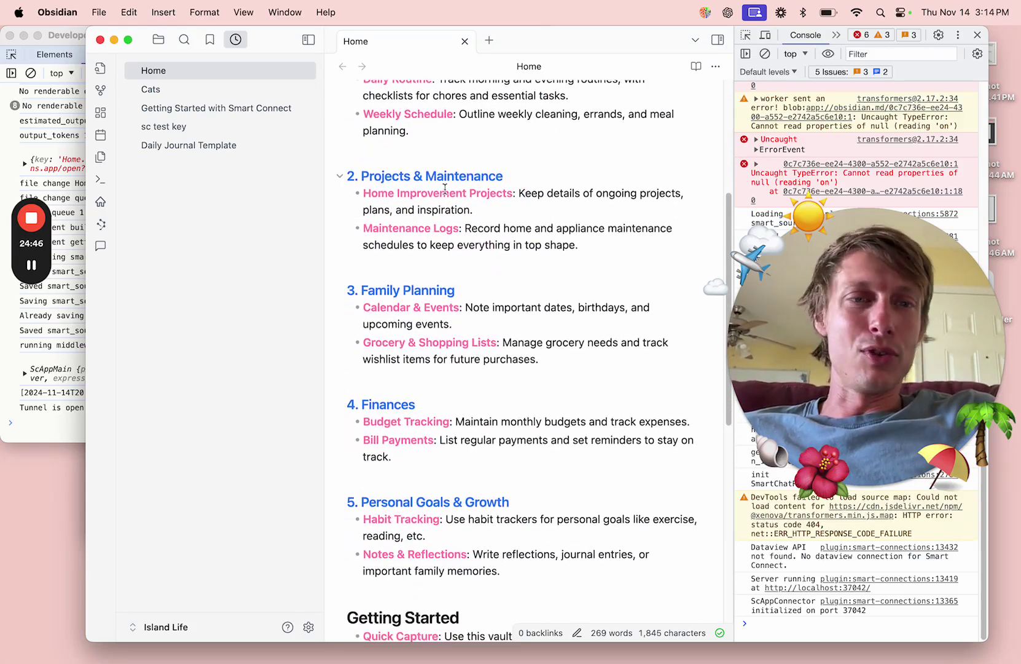
left_click(430, 290)
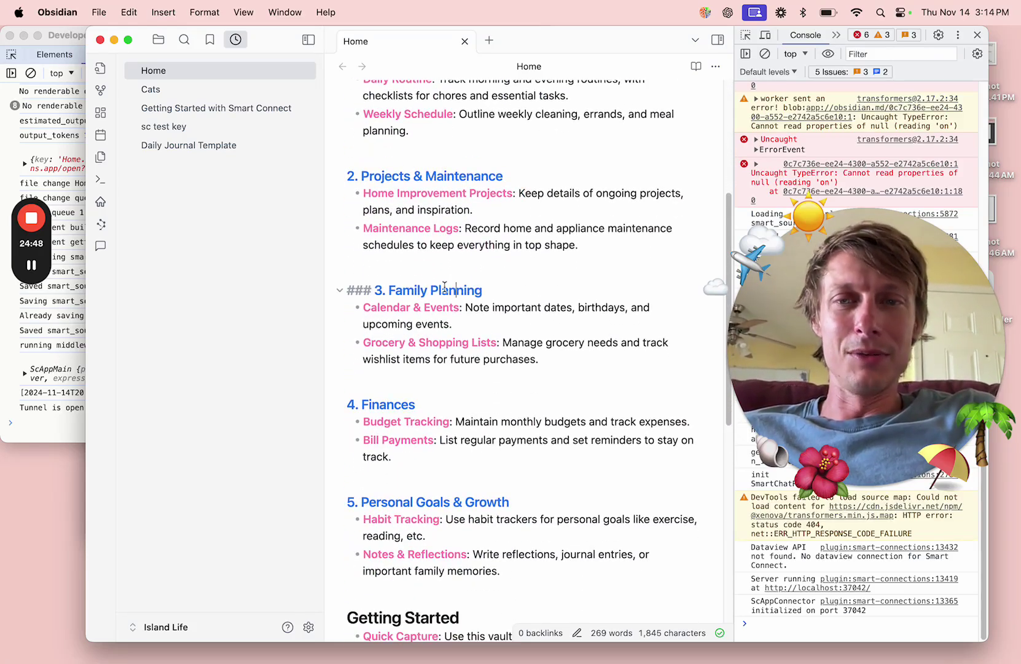
left_click(520, 324)
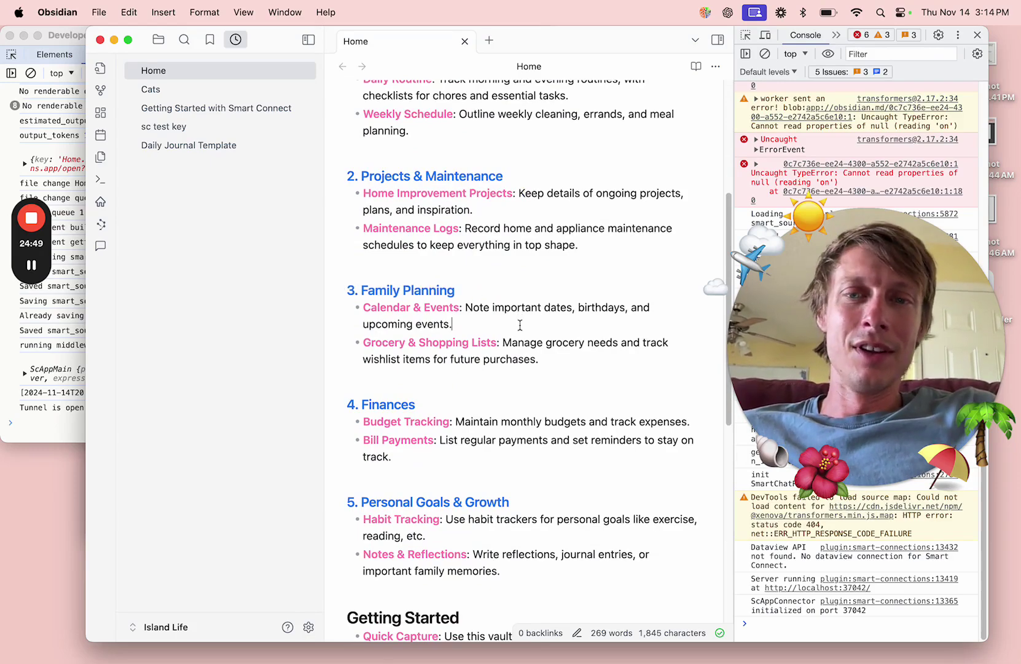
left_click(477, 344)
scroll(479, 381, "down", 2)
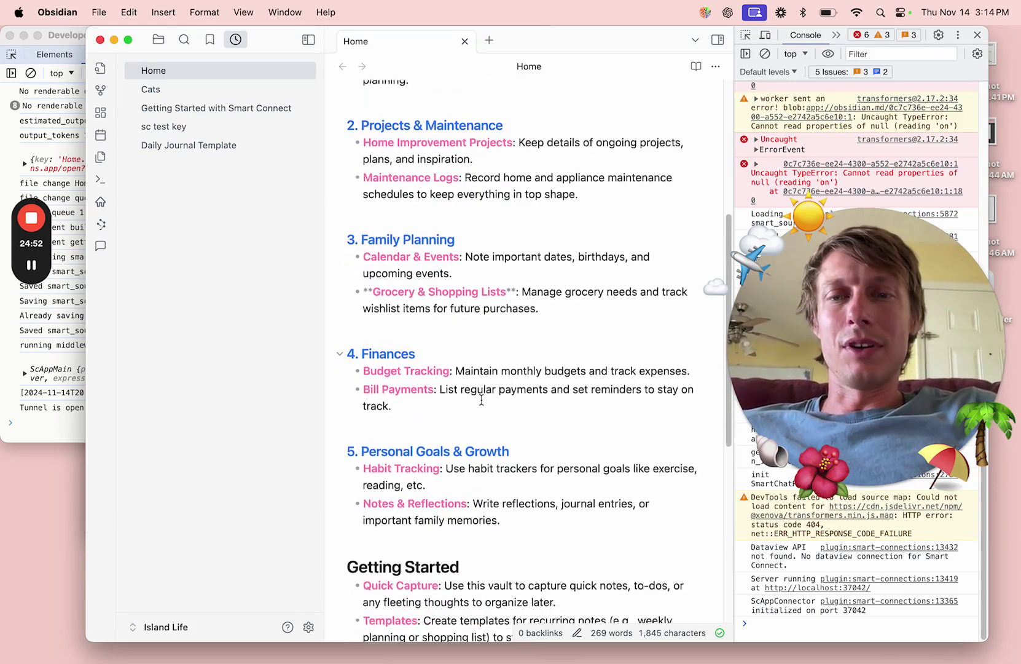
left_click(404, 372)
scroll(482, 387, "down", 5)
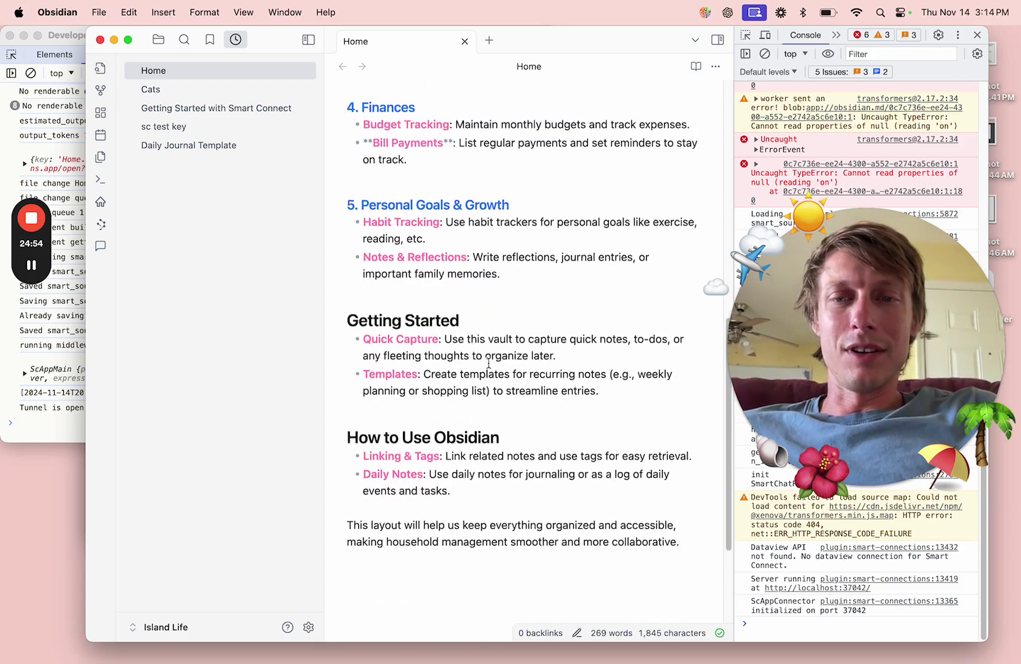
scroll(486, 363, "up", 10)
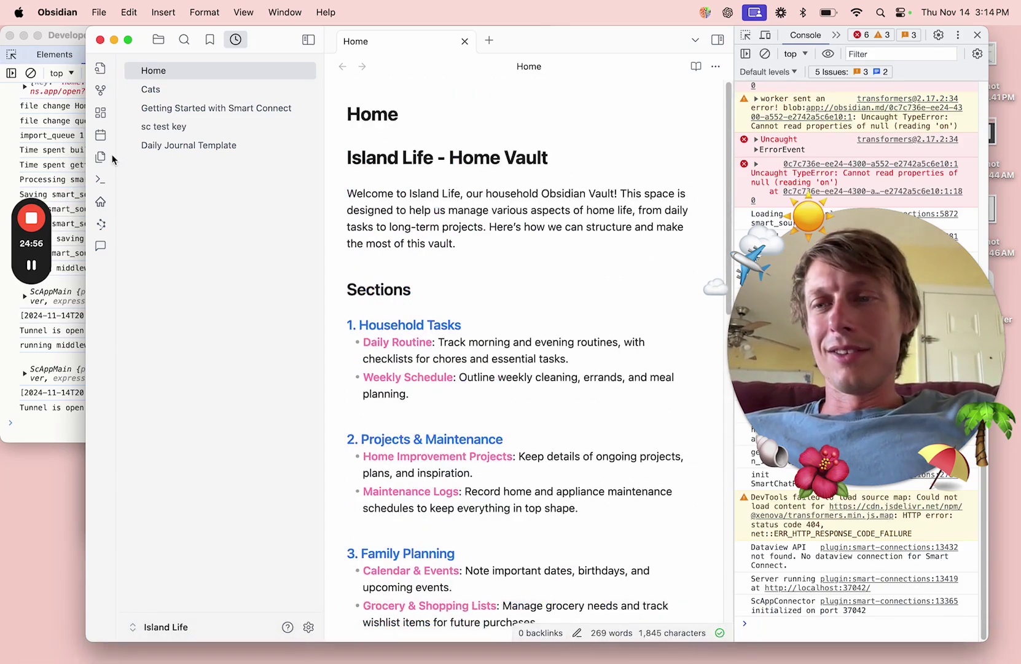
Close Obsidian's developer tools and scroll through the 269-word Island Life Home note
mouse_move(793, 639)
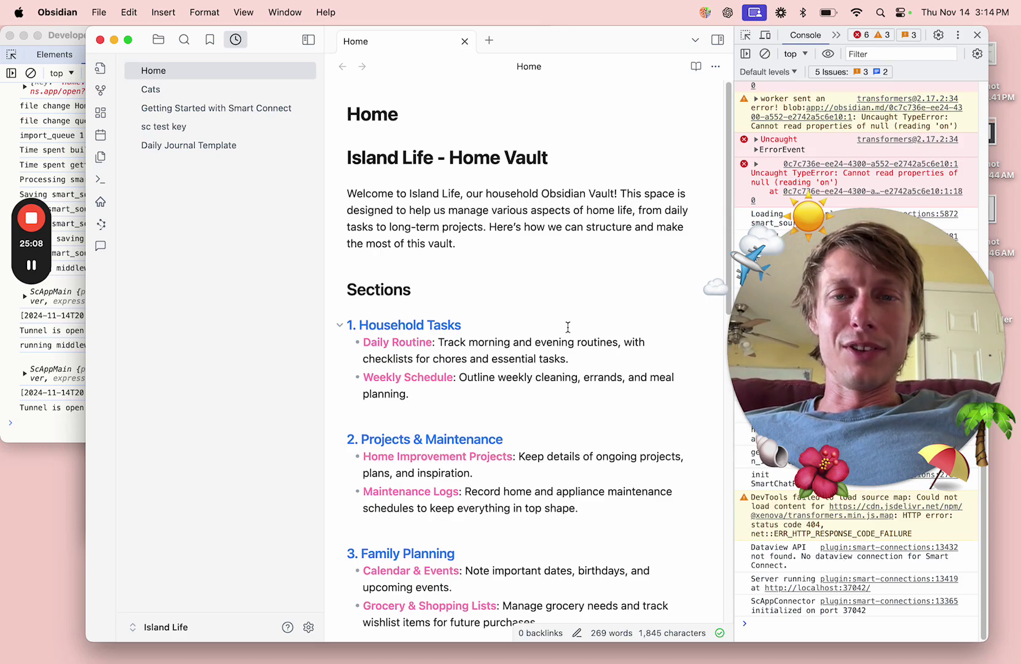
left_click(847, 332)
left_click_drag(847, 327, 536, 179)
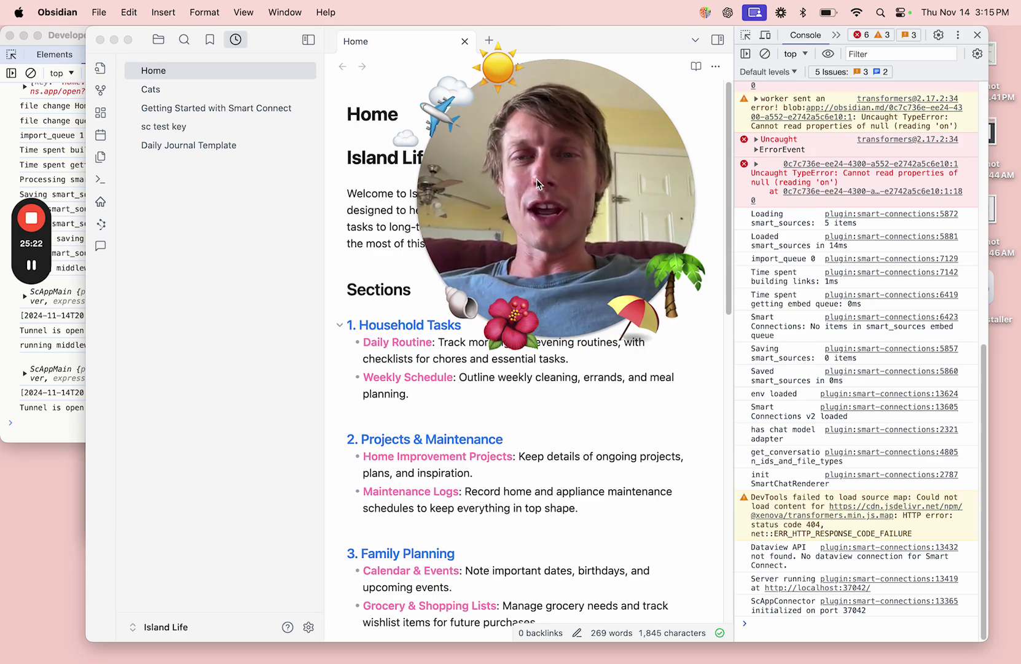
mouse_move(676, 174)
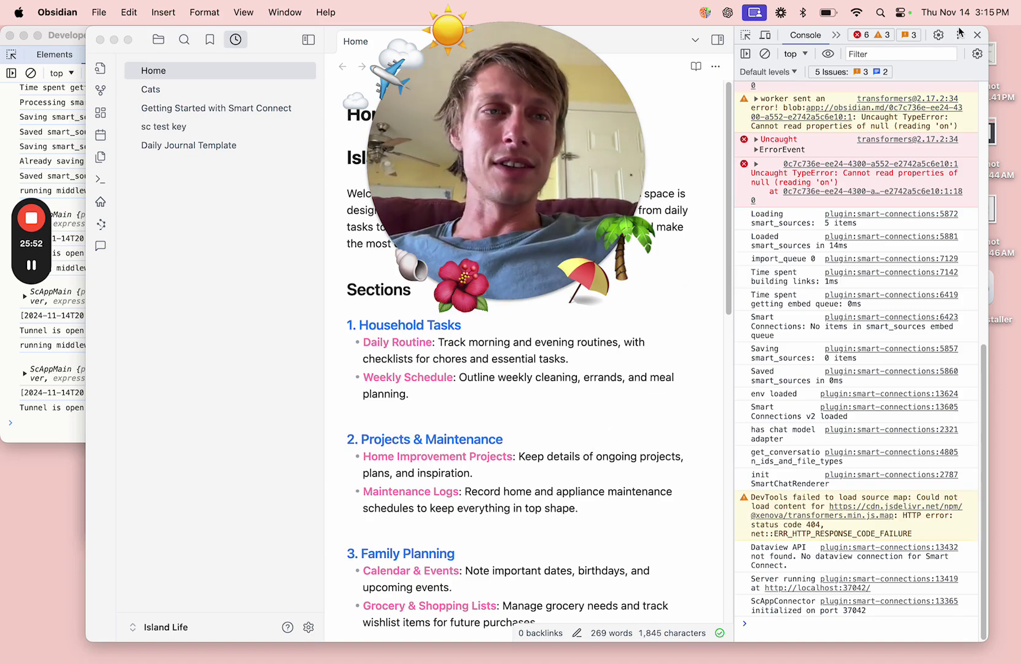
left_click(980, 37)
left_click(980, 37)
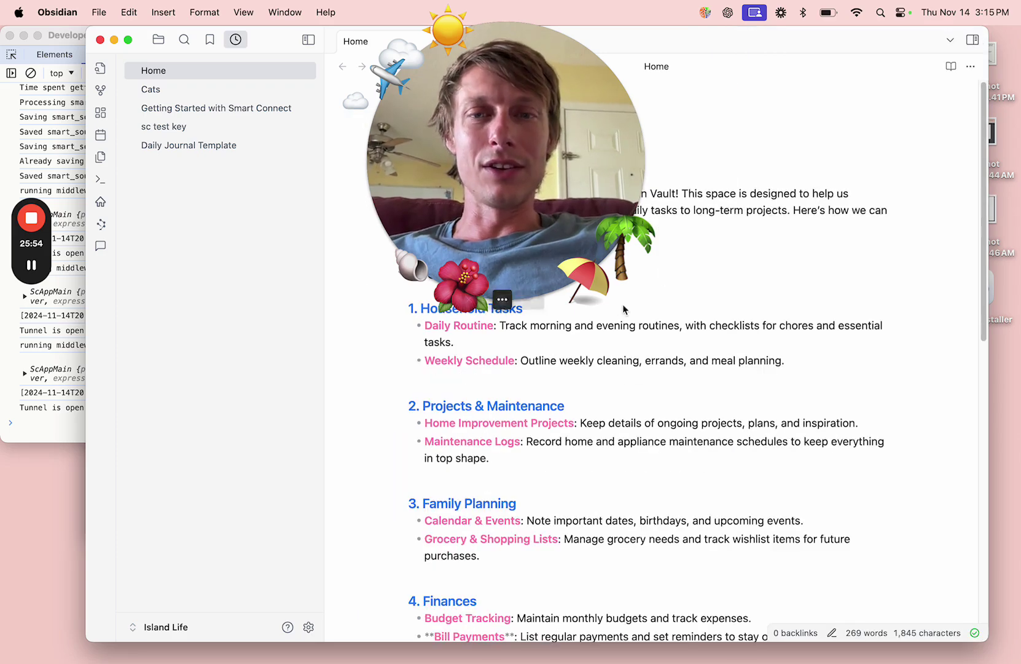
scroll(595, 450, "down", 3)
scroll(594, 450, "up", 3)
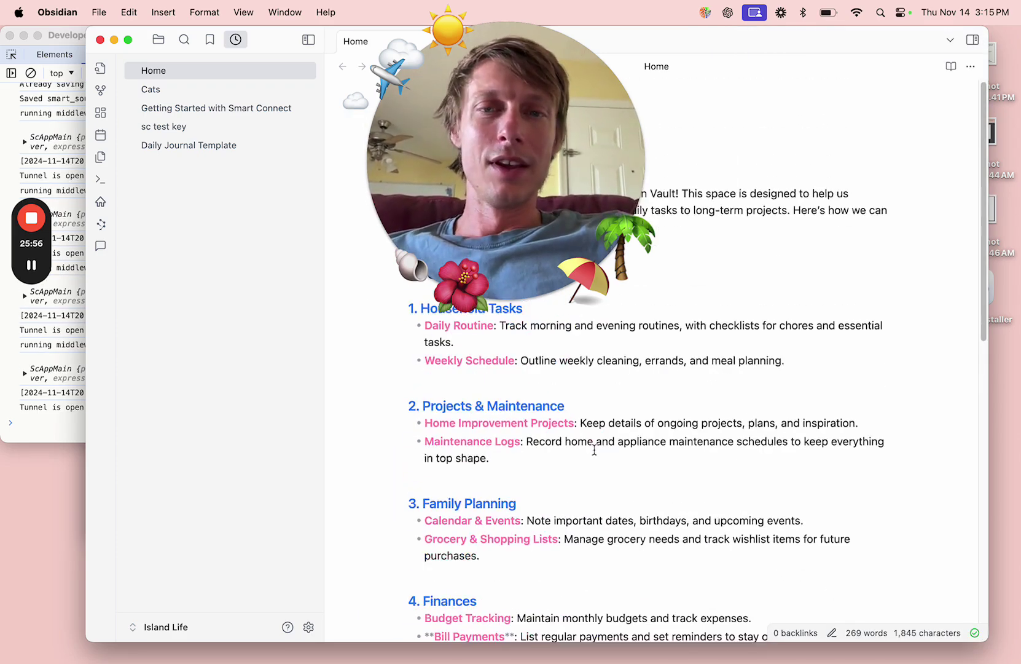